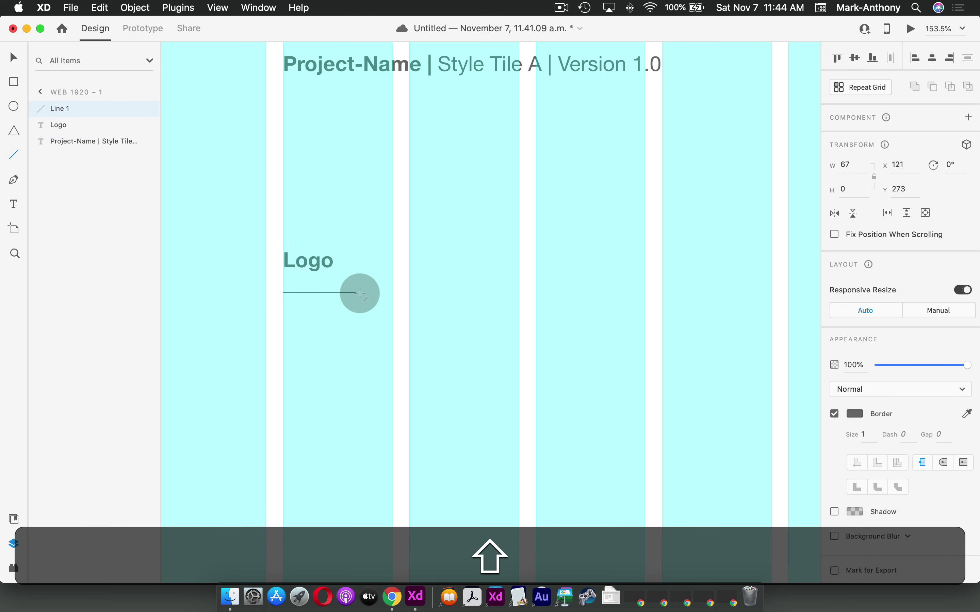
# Draw a small circle centred on the right end of the line under Logo and group the circle with the line.
pyautogui.click(13, 106)
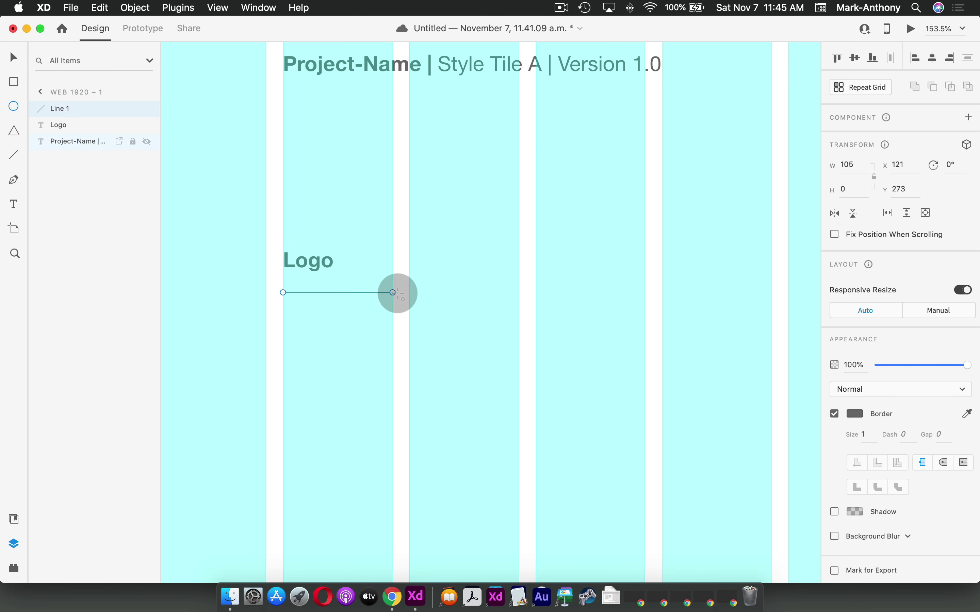
pyautogui.moveTo(392, 293)
pyautogui.mouseDown()
pyautogui.moveTo(410, 299)
pyautogui.moveTo(323, 290)
pyautogui.mouseUp()
pyautogui.press('v')
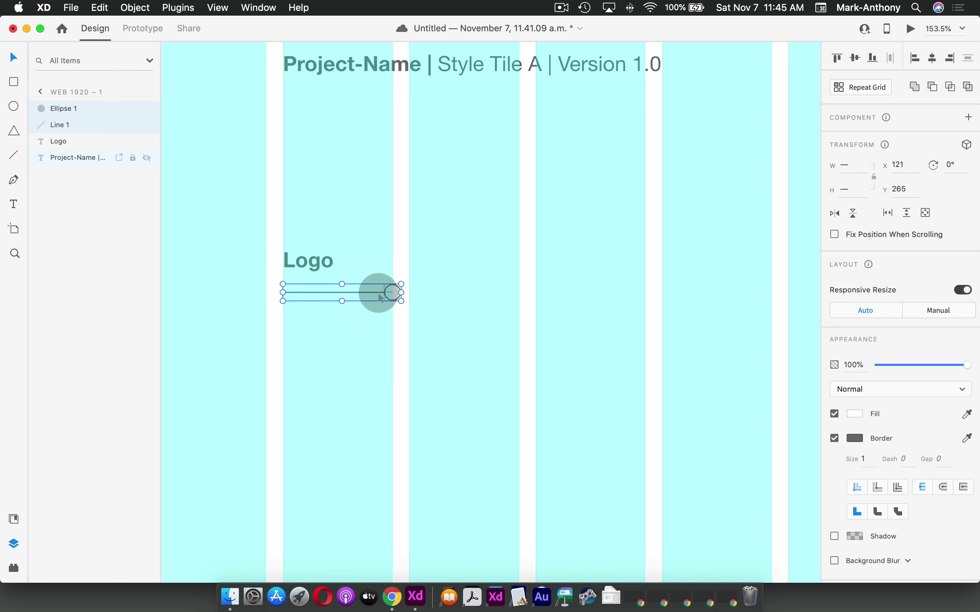
pyautogui.click(144, 7)
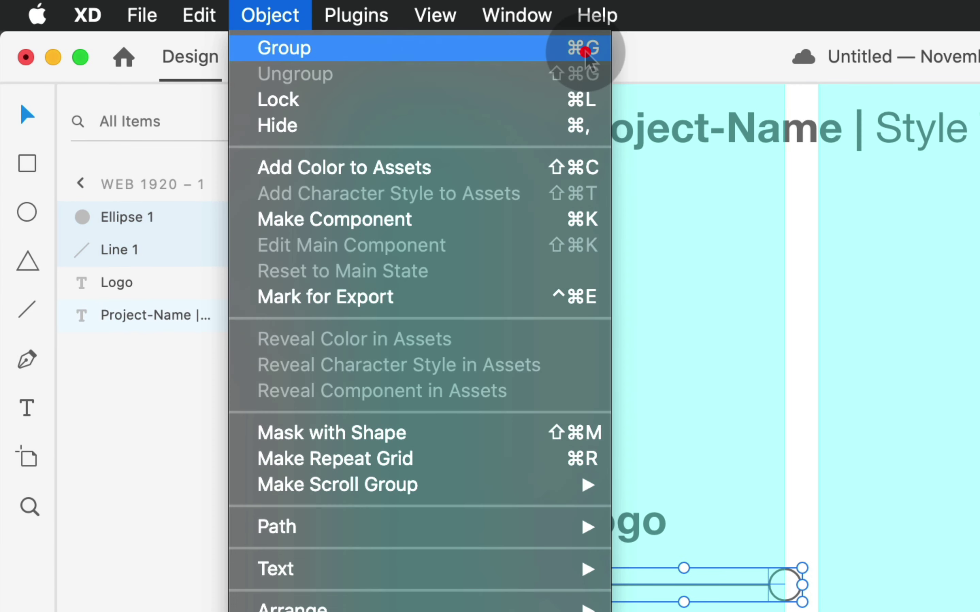
pyautogui.click(601, 54)
# Duplicate the Logo heading with its line straight down to Y 716 and change the copy's text to "Adjectives".
pyautogui.press('super+minus')
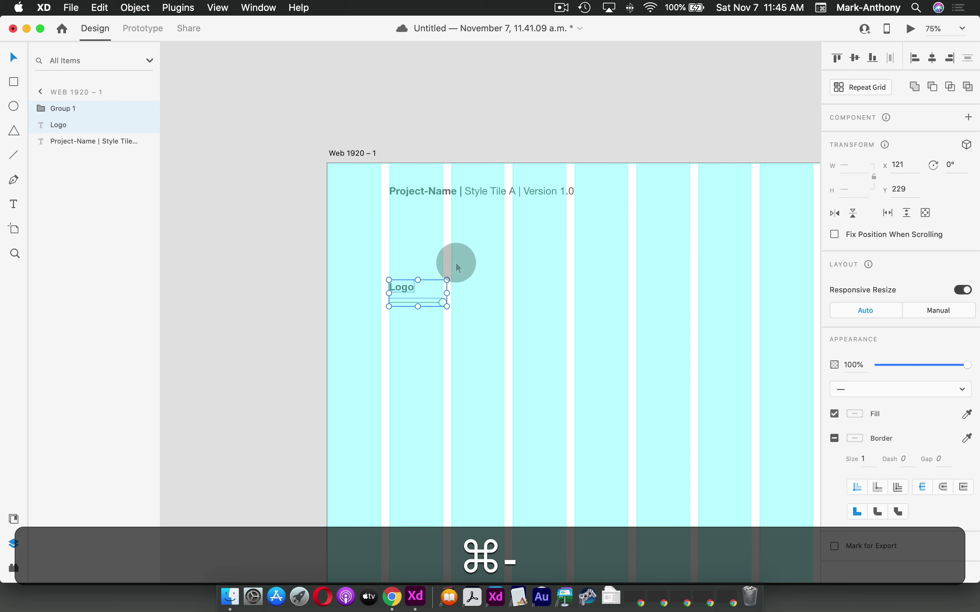
pyautogui.moveTo(643, 354); pyautogui.dragTo(468, 239)
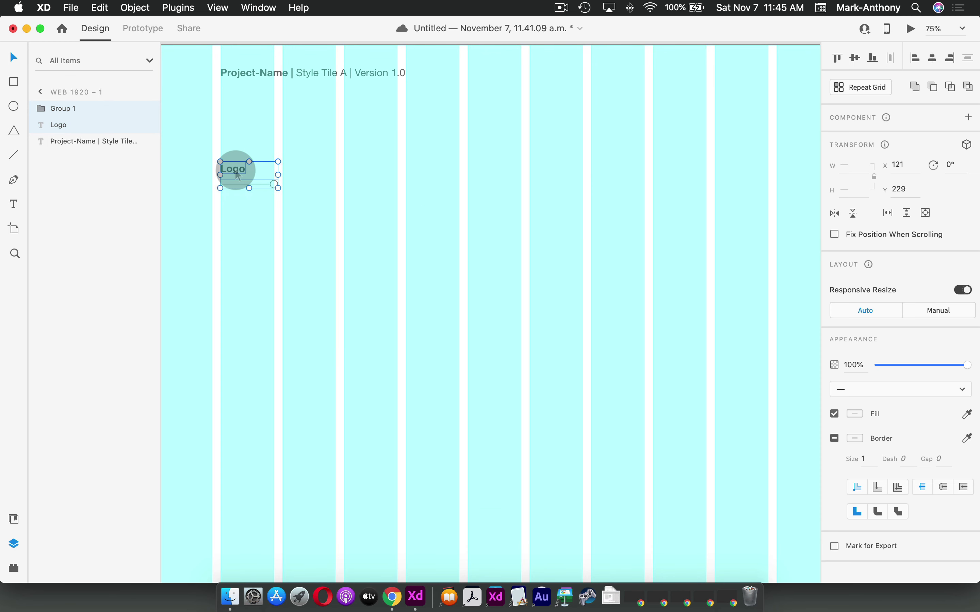
pyautogui.press('alt')
pyautogui.press('shift')
pyautogui.moveTo(238, 177); pyautogui.dragTo(235, 416)
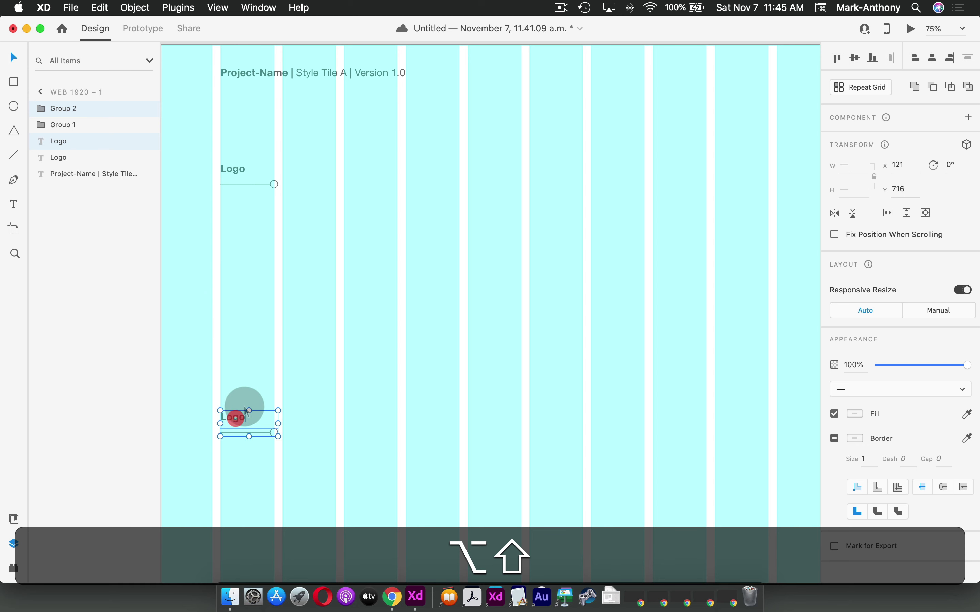
pyautogui.doubleClick(237, 417)
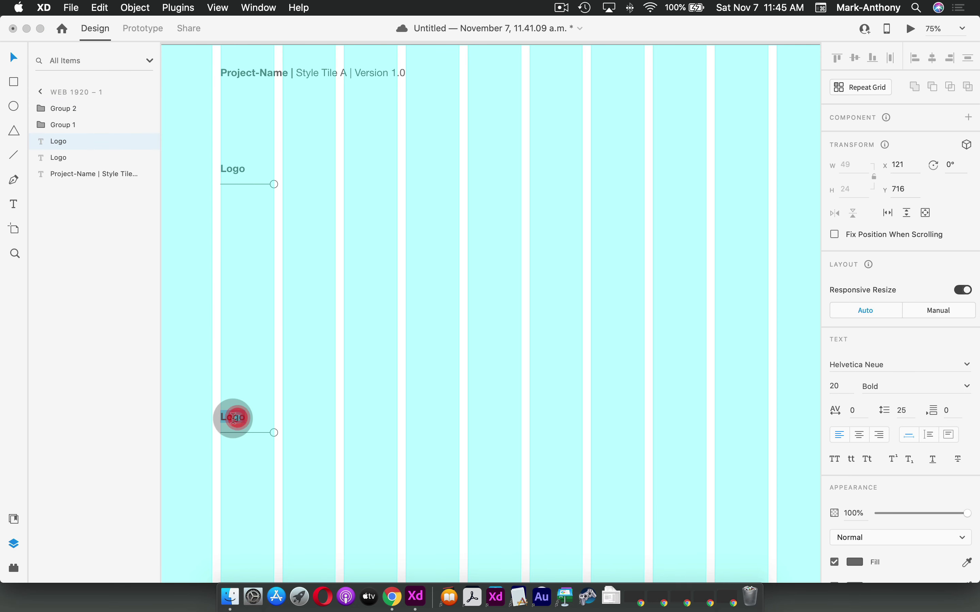
pyautogui.write('Adjectives')
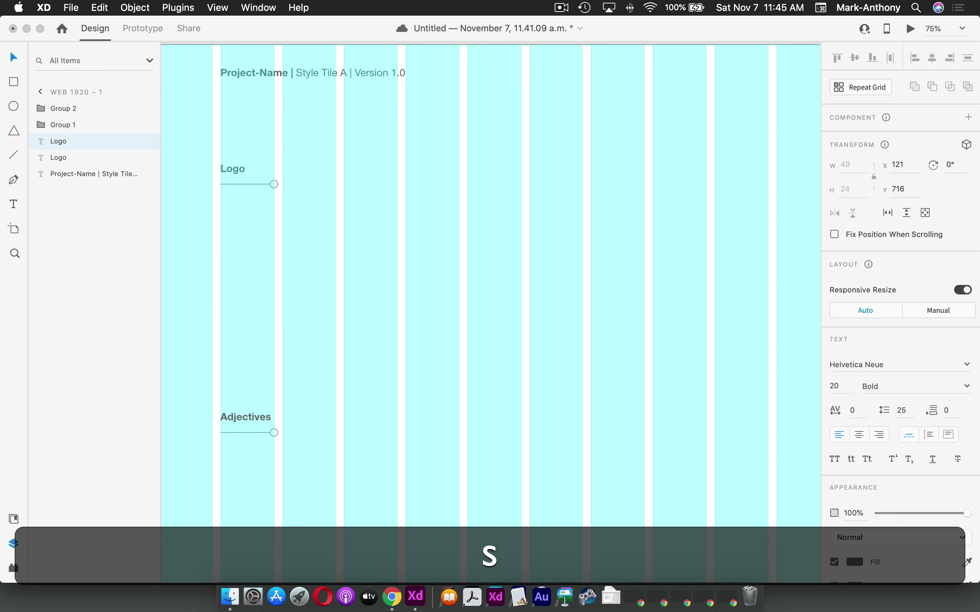
# Duplicate the Logo heading with its line horizontally to X 484 and change the copy's text to "Typography".
pyautogui.click(236, 171)
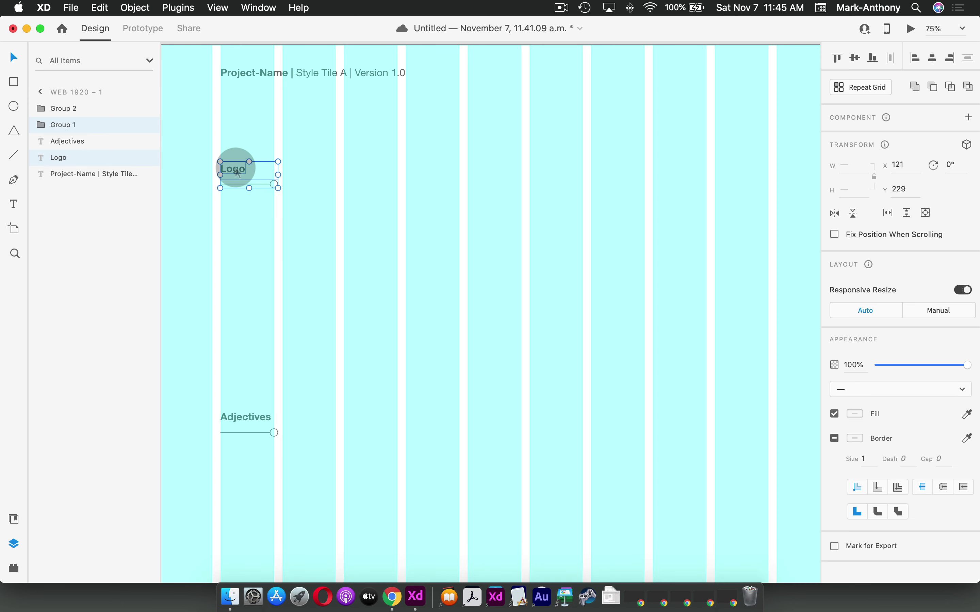
pyautogui.press('alt')
pyautogui.press('shift')
pyautogui.moveTo(238, 172); pyautogui.dragTo(425, 179)
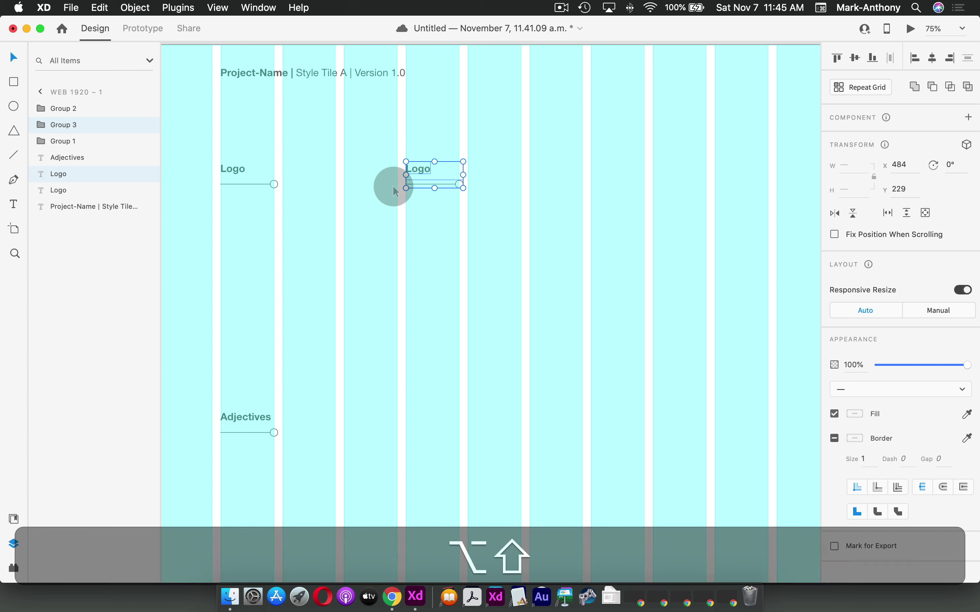
pyautogui.doubleClick(423, 169)
pyautogui.write('Typography')
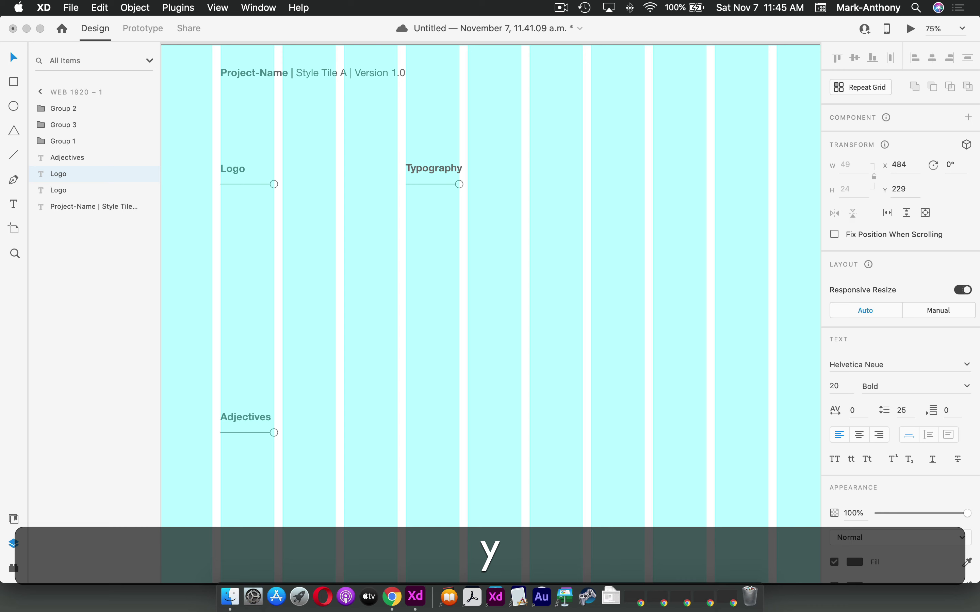
# Duplicate the Typography heading with its line horizontally to X 847 and change the copy's text to "Colours".
pyautogui.moveTo(367, 177); pyautogui.dragTo(549, 171)
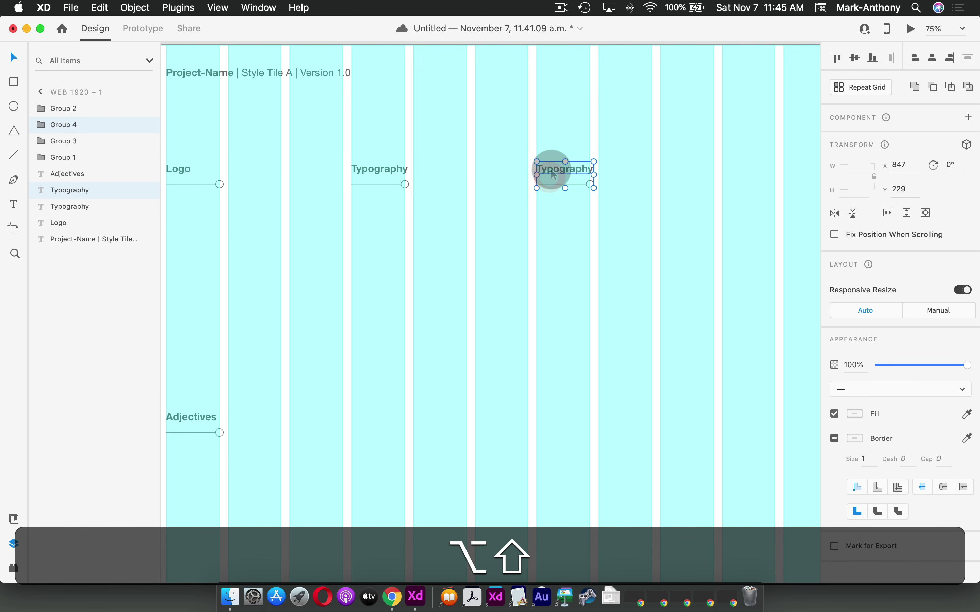
pyautogui.doubleClick(549, 169)
pyautogui.write('Colours')
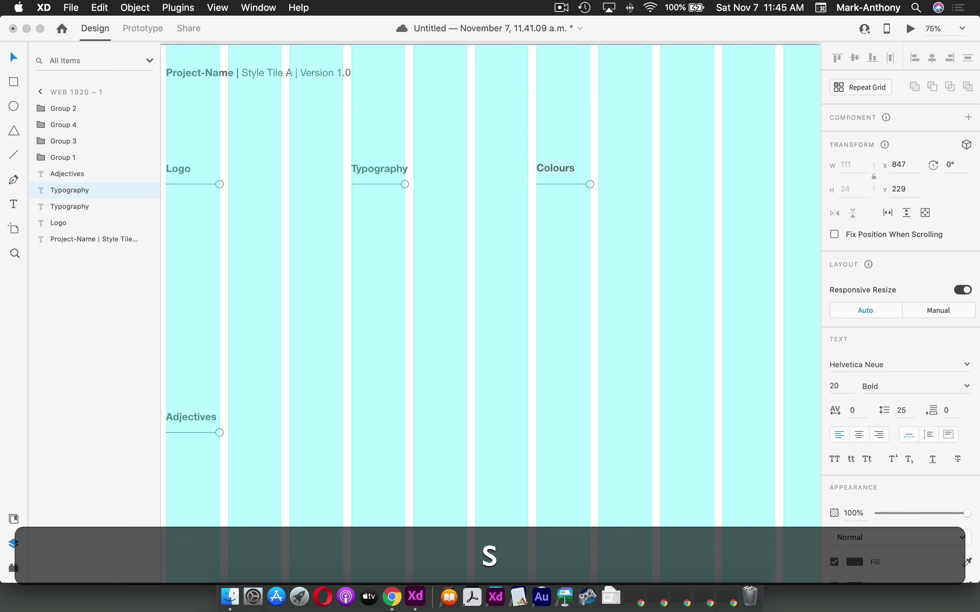
# Duplicate the Colours heading with its line horizontally to X 1331 and change the copy's text to "Images".
pyautogui.moveTo(270, 184); pyautogui.dragTo(517, 183)
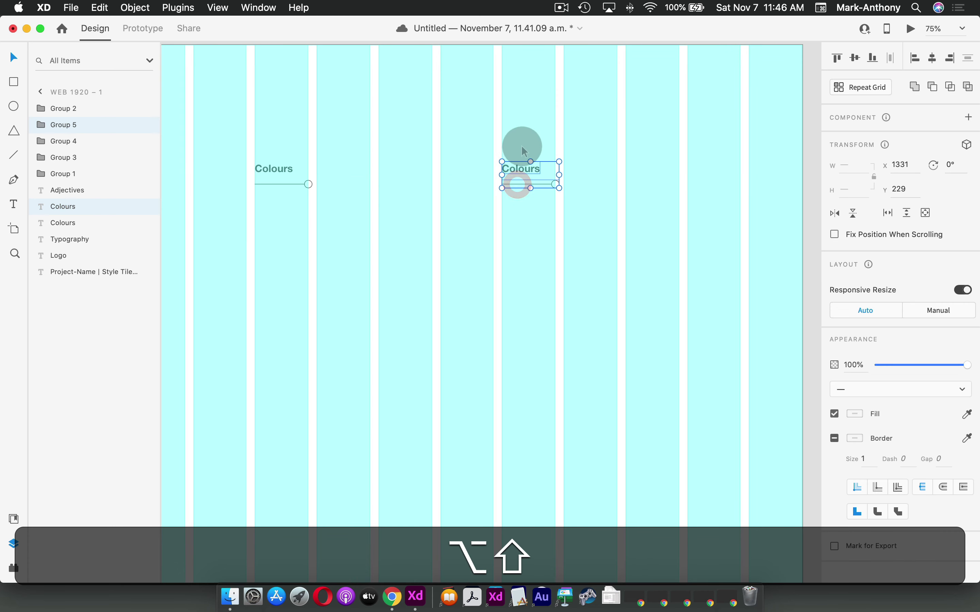
pyautogui.click(520, 147)
pyautogui.doubleClick(518, 168)
pyautogui.write('Images')
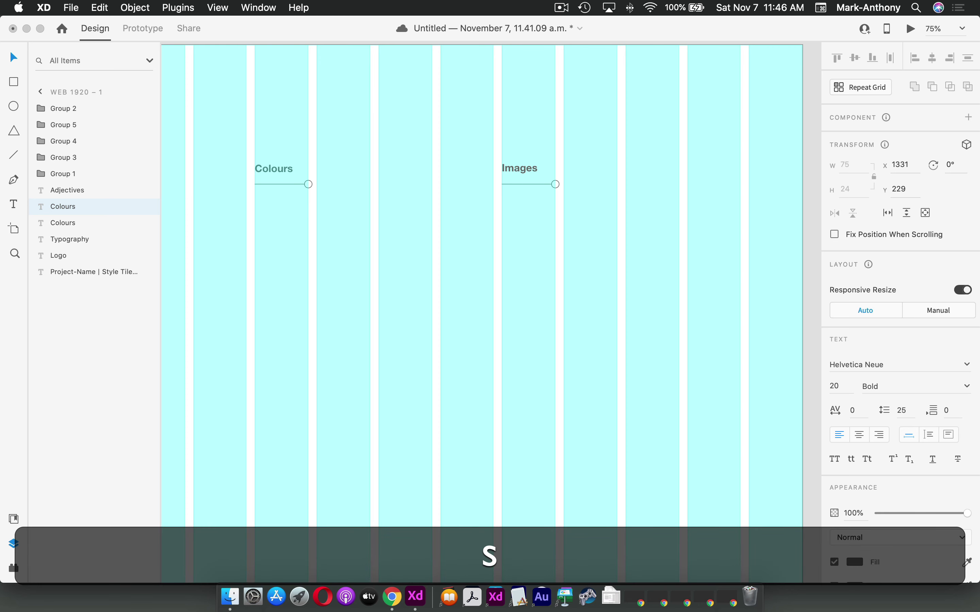
pyautogui.press('Escape')
# Duplicate the Typography and Colours headings with their lines straight down, level with the Adjectives heading.
pyautogui.scroll(-5, 582, 297)
pyautogui.moveTo(355, 220); pyautogui.dragTo(493, 267)
pyautogui.press('super+equal')
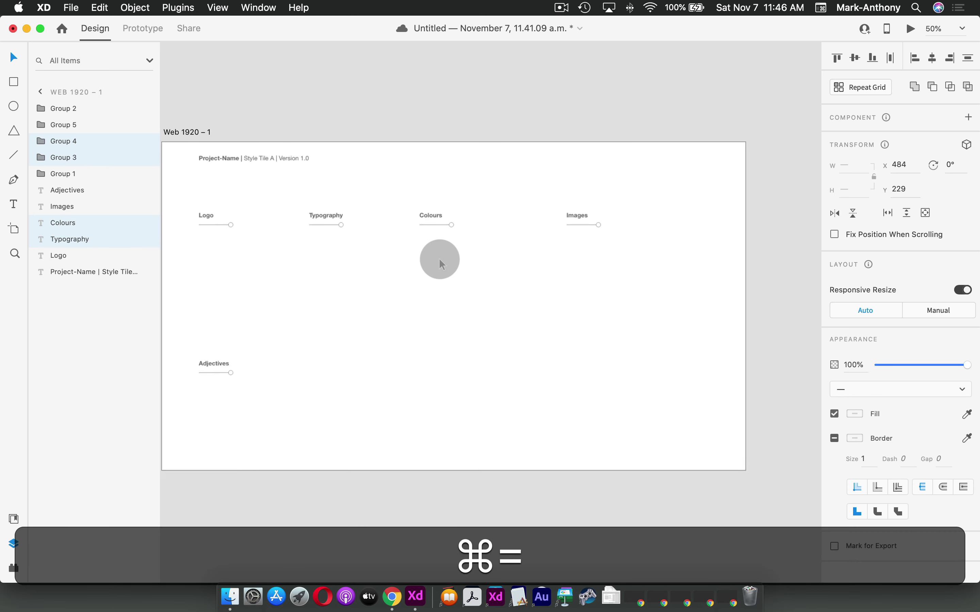
pyautogui.moveTo(441, 263); pyautogui.dragTo(518, 269)
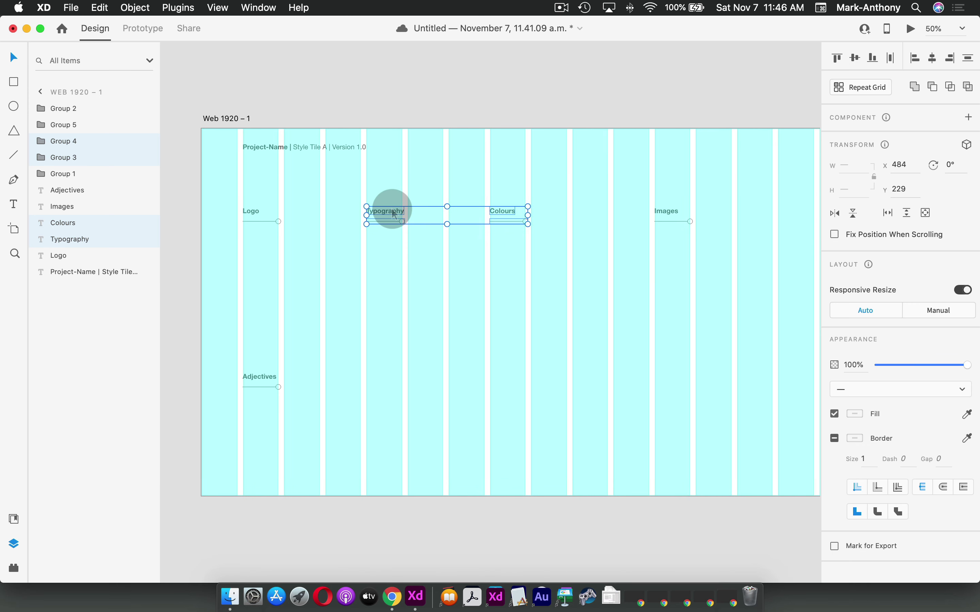
pyautogui.moveTo(392, 214); pyautogui.dragTo(389, 374)
pyautogui.click(445, 338)
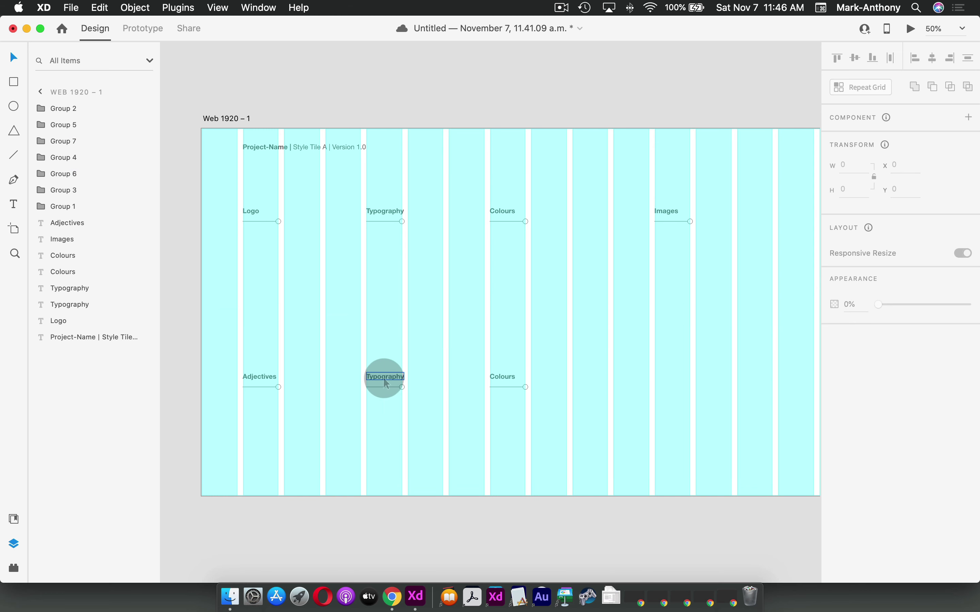
# Change the text of the lower Typography heading to "Buttons & Links".
pyautogui.press('super+equal')
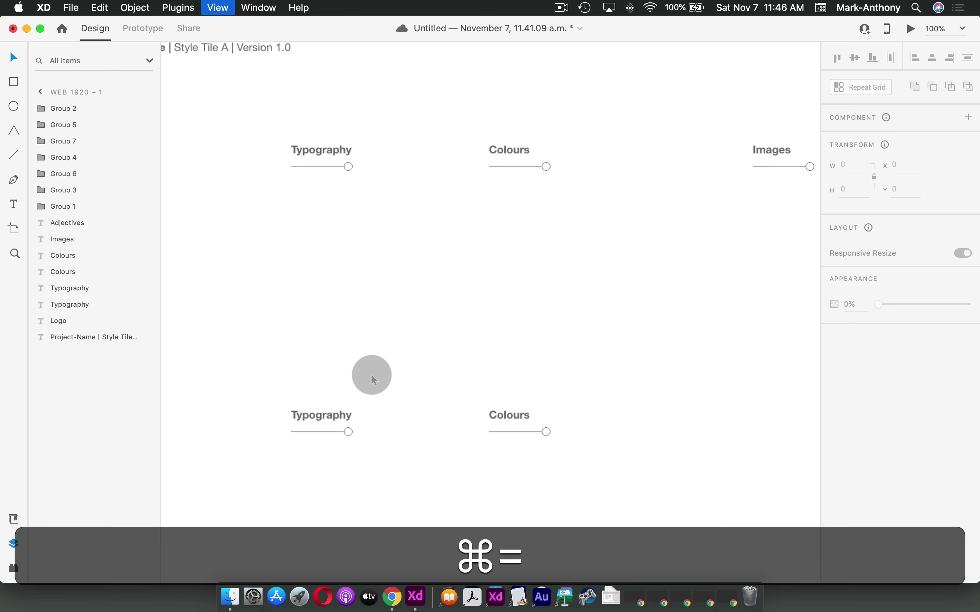
pyautogui.press('space')
pyautogui.moveTo(371, 378); pyautogui.dragTo(494, 295)
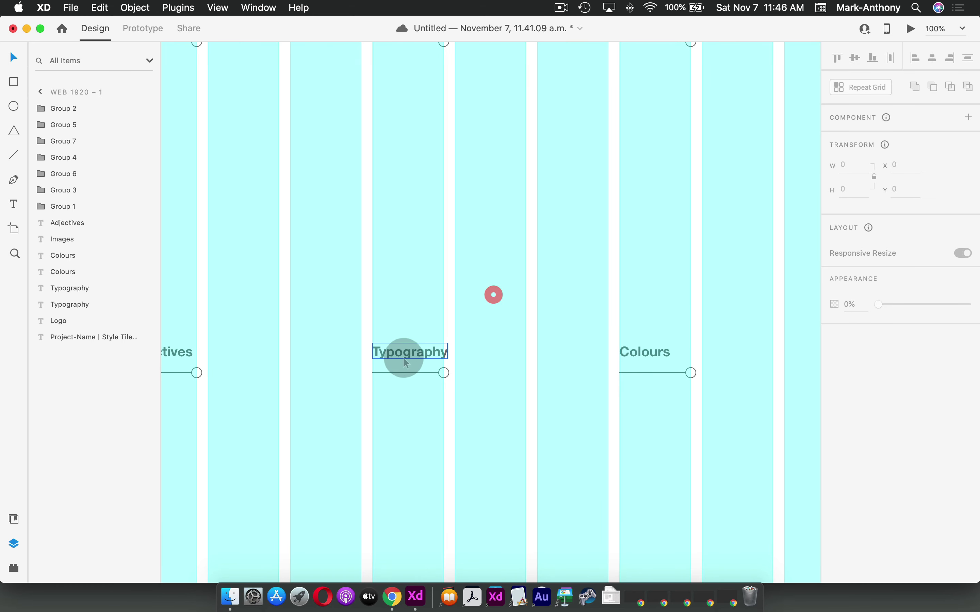
pyautogui.click(404, 354)
pyautogui.doubleClick(406, 353)
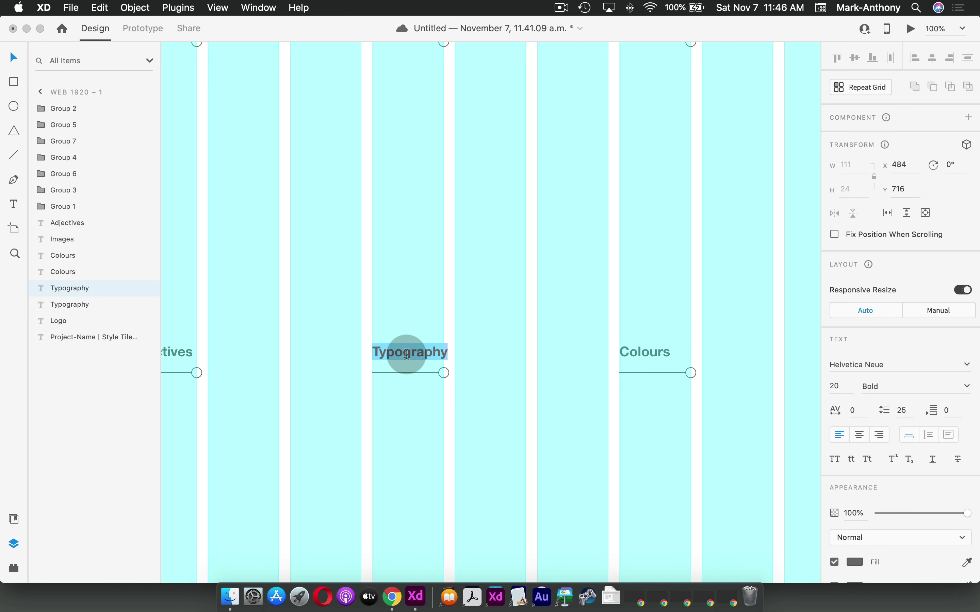
pyautogui.write('Buttons & Links')
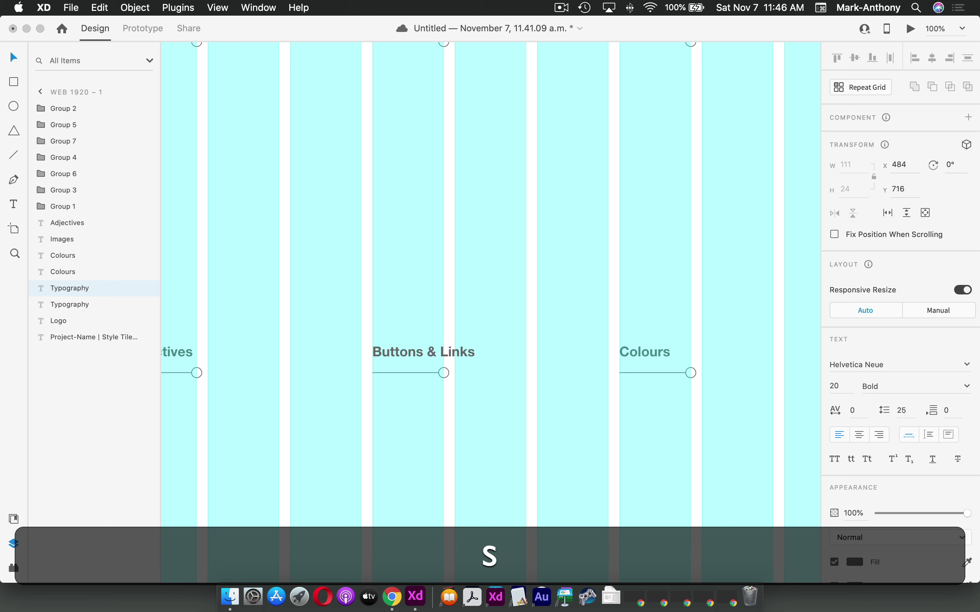
pyautogui.press('Escape')
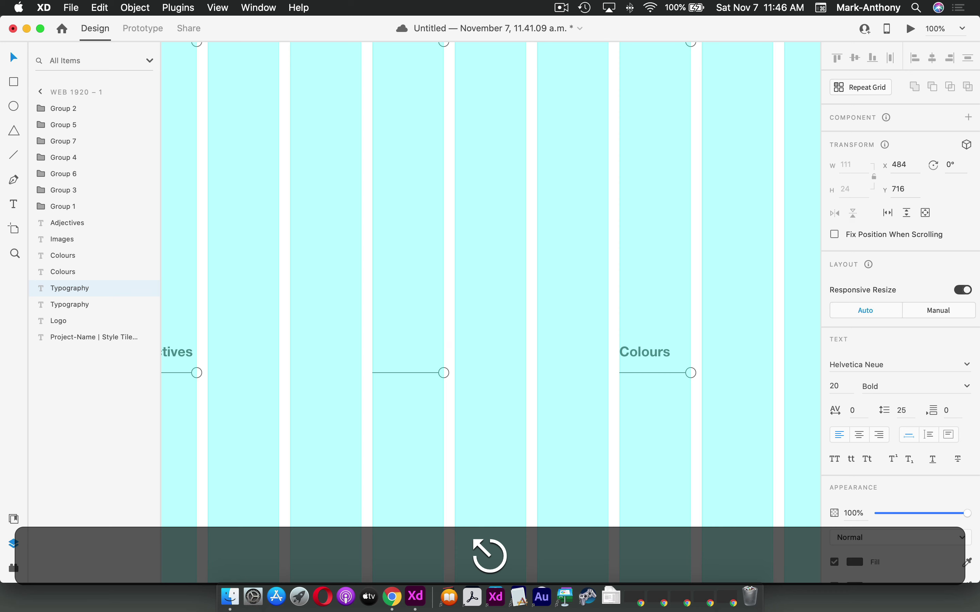
# Change the text of the lower Colours heading to "Iconography" and save the document.
pyautogui.click(638, 353)
pyautogui.doubleClick(643, 353)
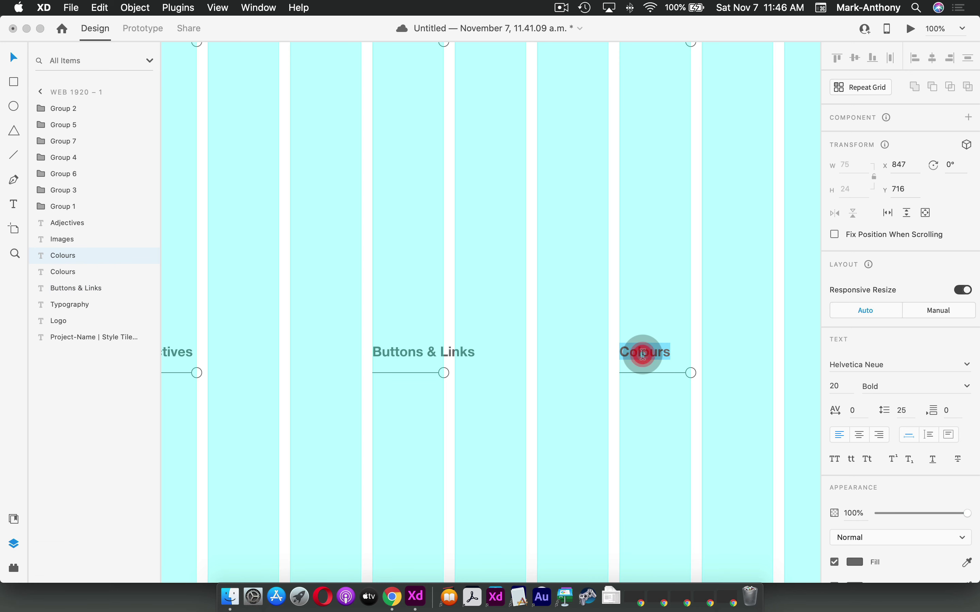
pyautogui.write('IOconography')
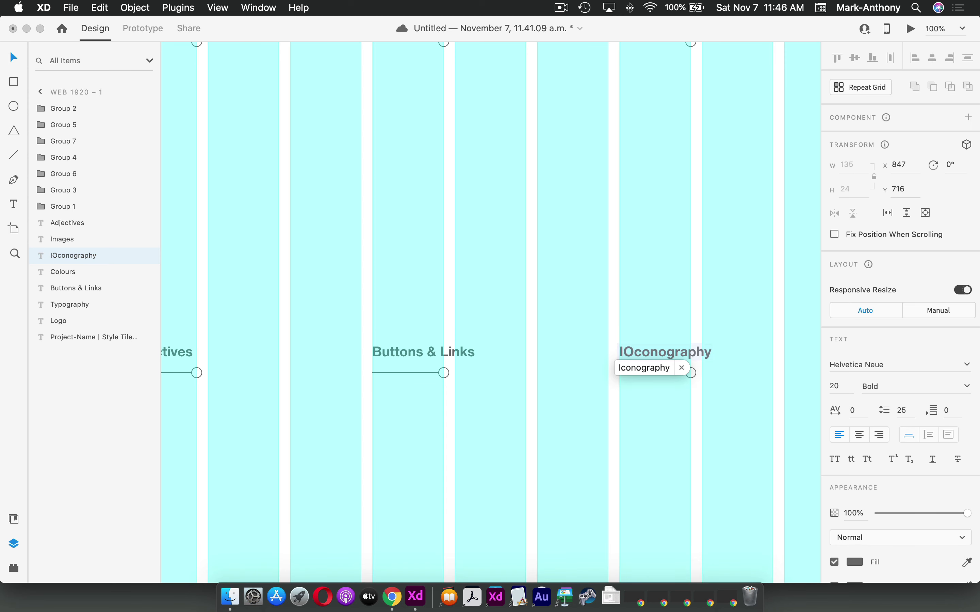
pyautogui.click(636, 369)
pyautogui.press('super+minus')
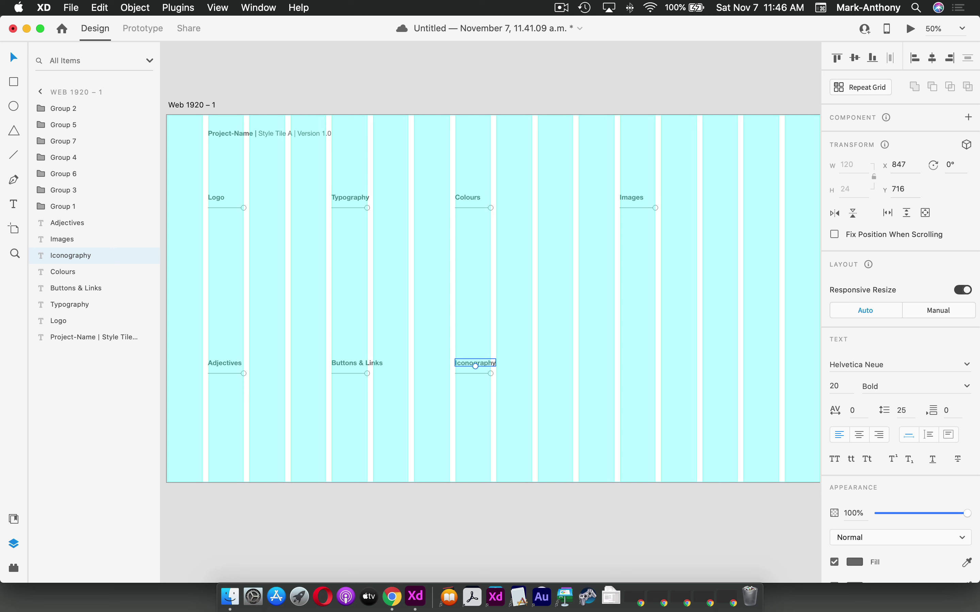
pyautogui.press('super+s')
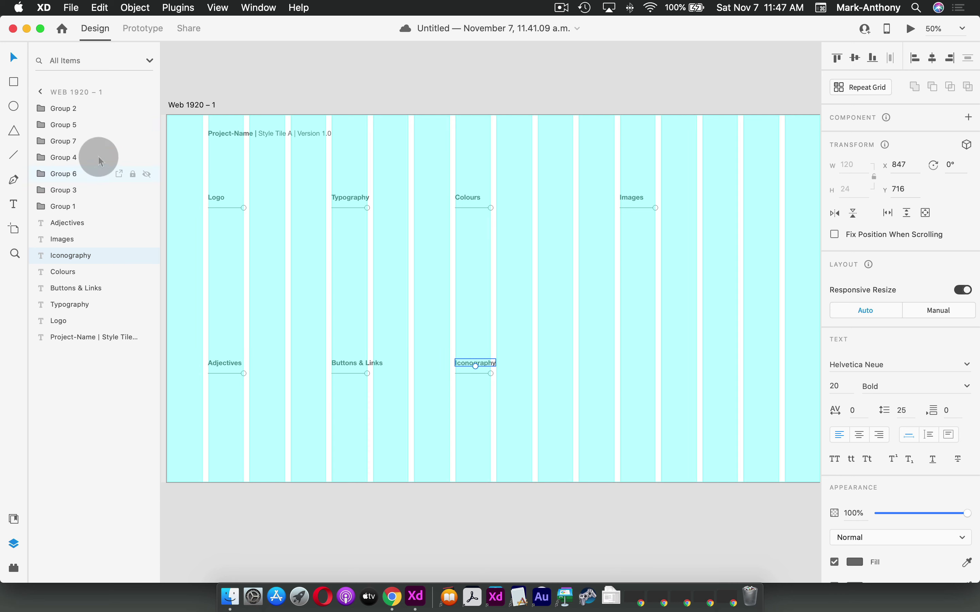
# Draw a 226 by 226 square under the Logo heading at X 121, Y 313 and place the ZARA logo file inside it.
pyautogui.click(13, 82)
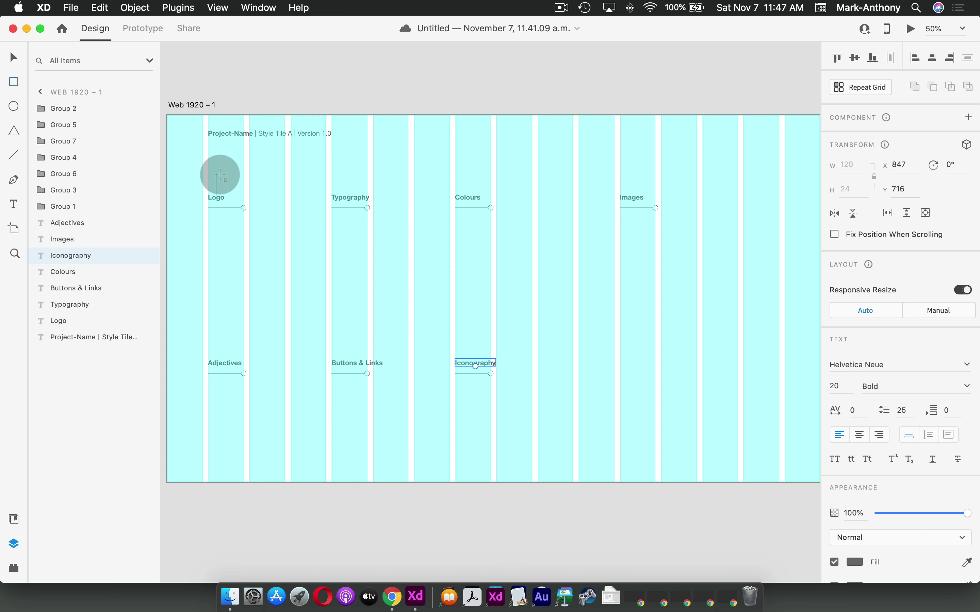
pyautogui.moveTo(208, 221)
pyautogui.mouseDown()
pyautogui.moveTo(271, 247)
pyautogui.moveTo(346, 297)
pyautogui.mouseUp()
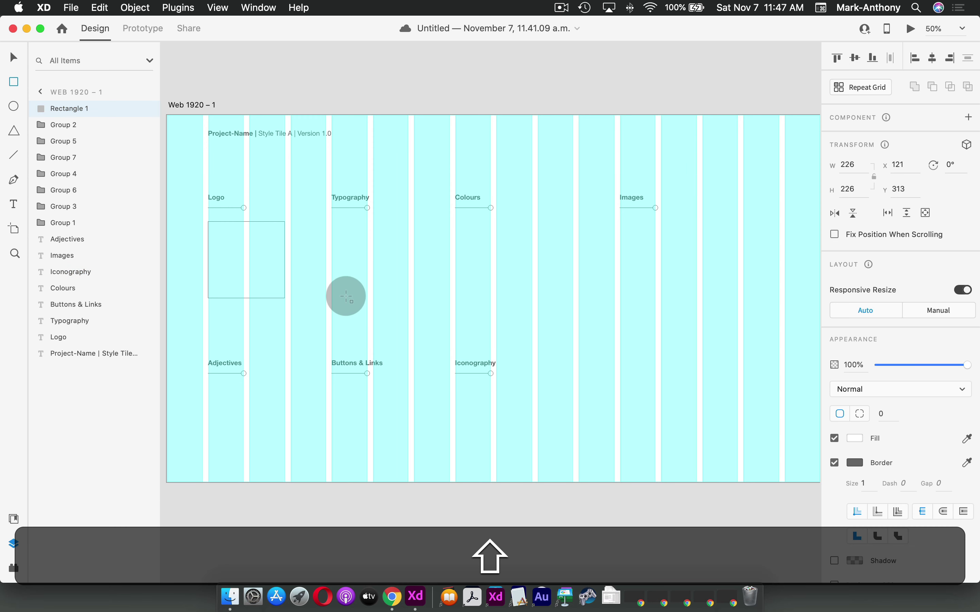
pyautogui.moveTo(346, 296); pyautogui.dragTo(346, 296)
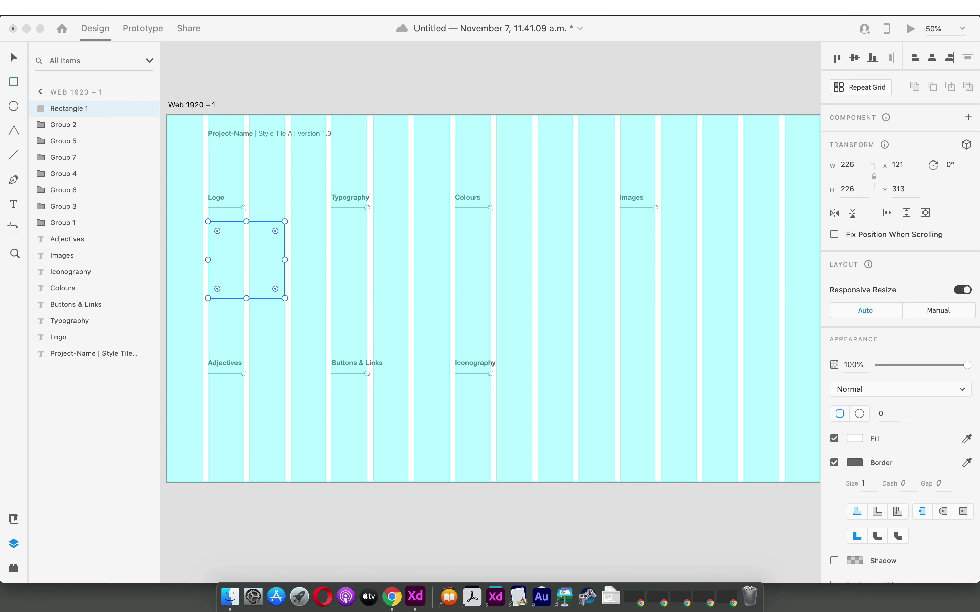
pyautogui.moveTo(724, 1); pyautogui.dragTo(236, 257)
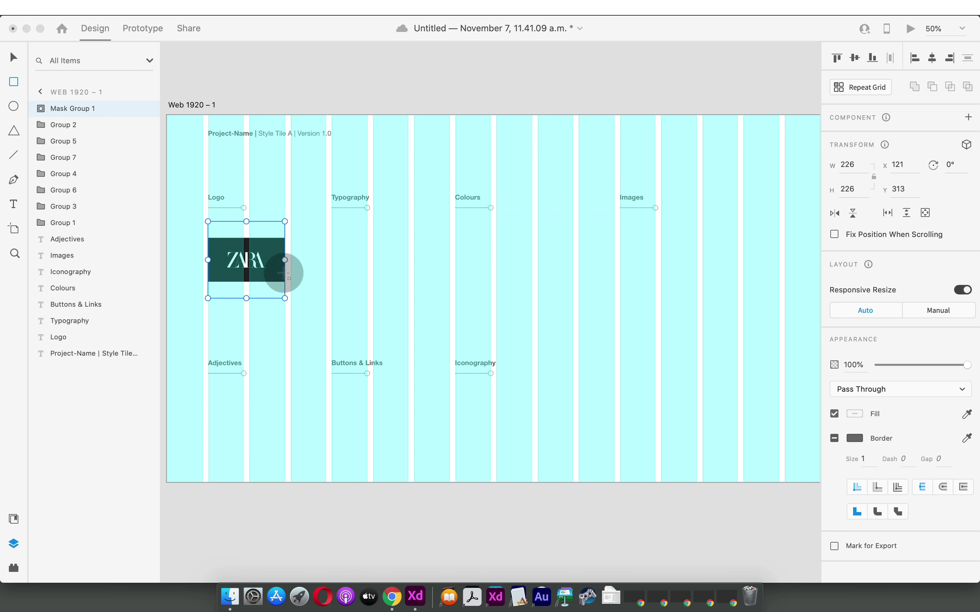
pyautogui.click(13, 58)
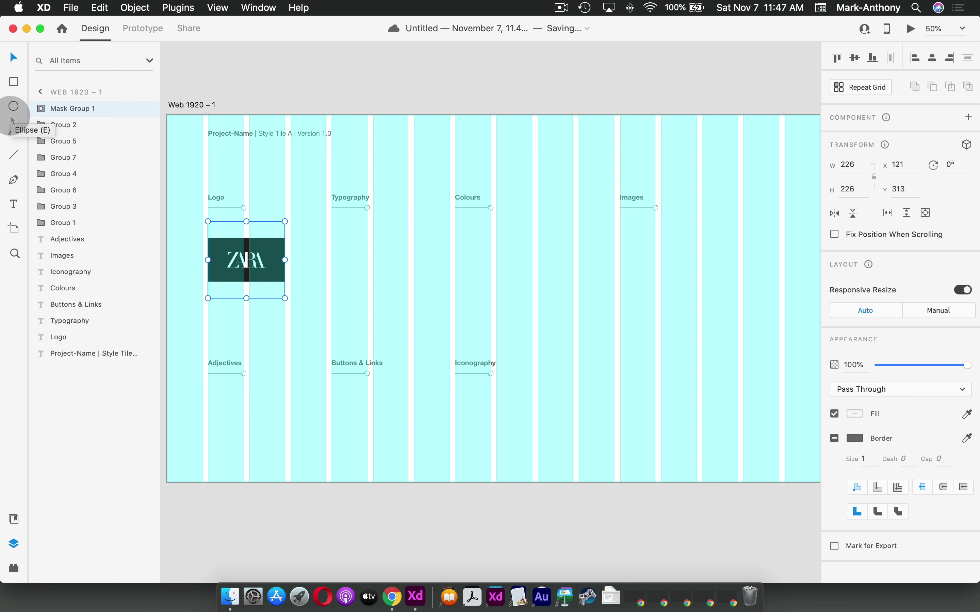
# Add a three-line text under the Adjectives heading reading "Classic.", "Cultured." and "Confident.", left-aligned with the heading.
pyautogui.click(16, 201)
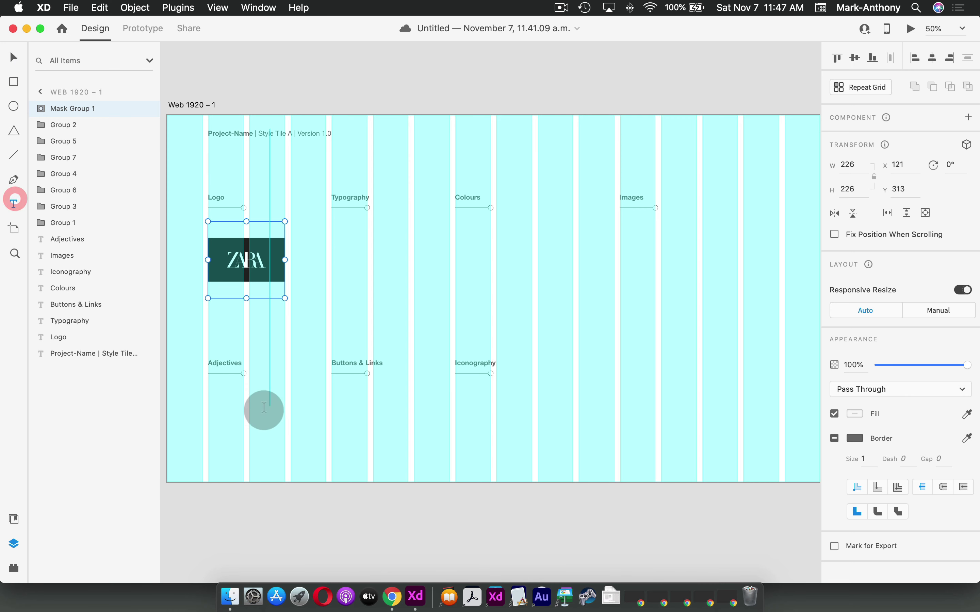
pyautogui.scroll(-3, 214, 401)
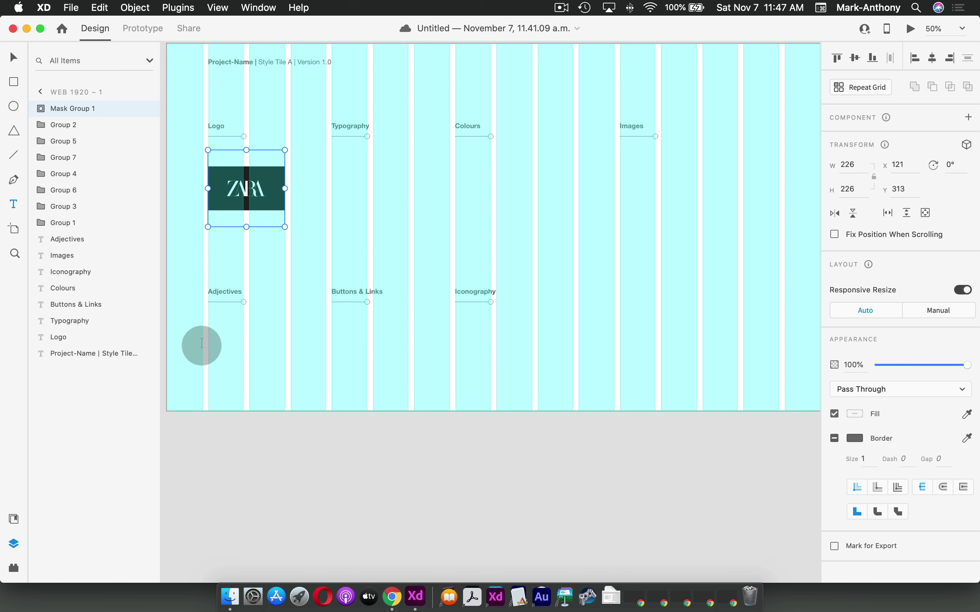
pyautogui.scroll(2, 207, 344)
pyautogui.click(208, 368)
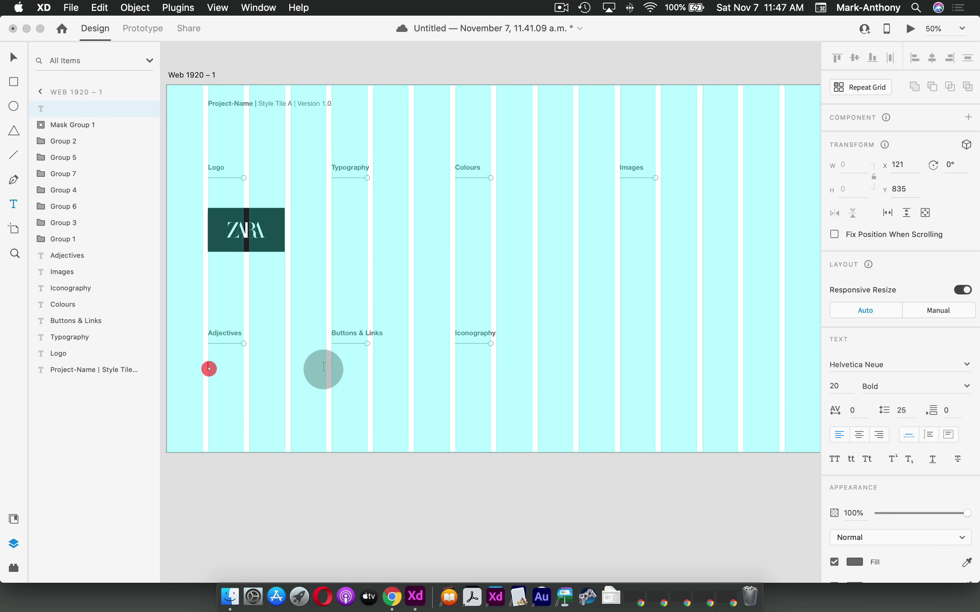
pyautogui.write('Classic')
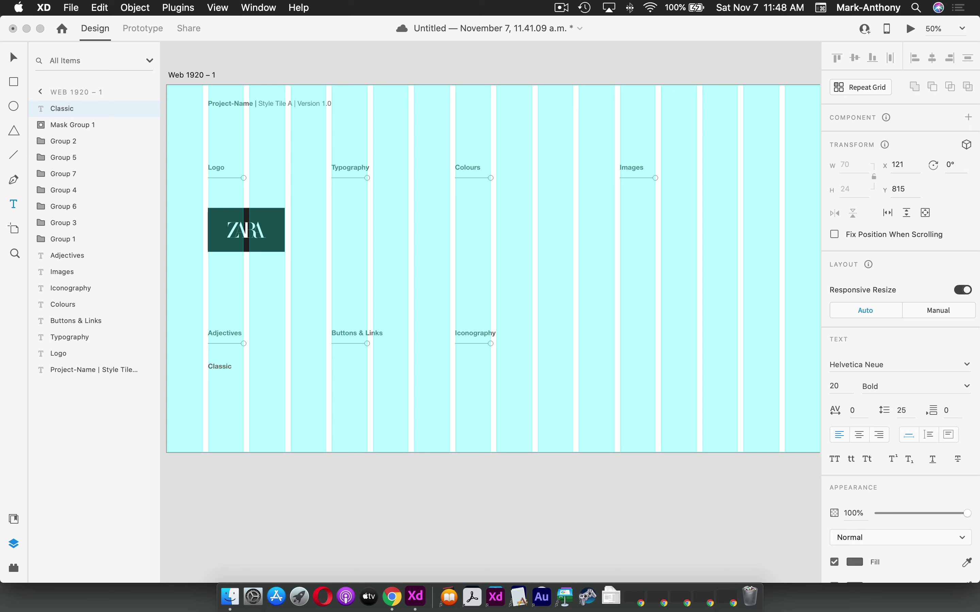
pyautogui.write('. Cultured. Confi')
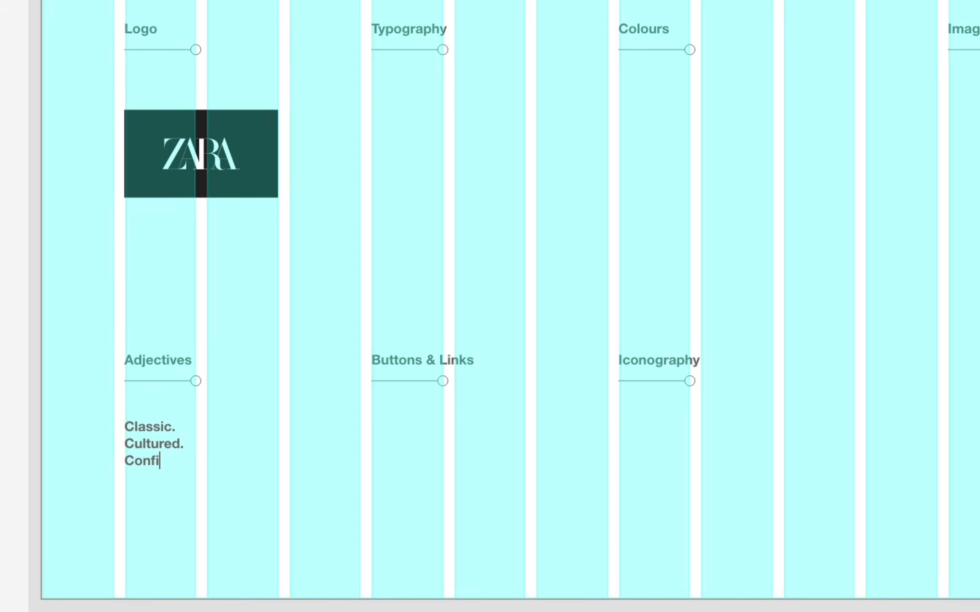
pyautogui.write('.')
# Increase the font size of all three adjective lines to 27.
pyautogui.moveTo(126, 425); pyautogui.dragTo(211, 461)
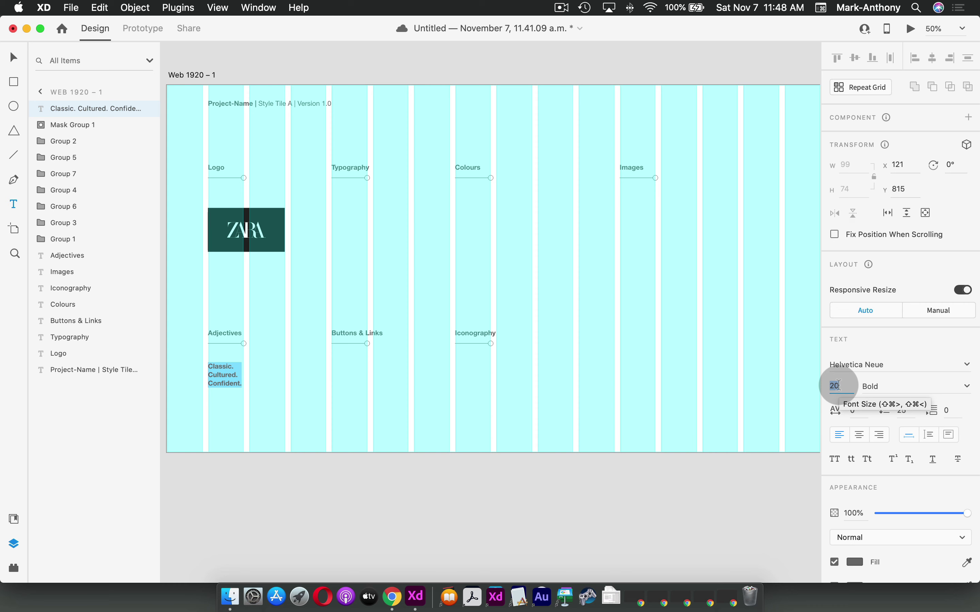
pyautogui.press('Up')
pyautogui.press('Up')
pyautogui.press('Up')
pyautogui.press('Up')
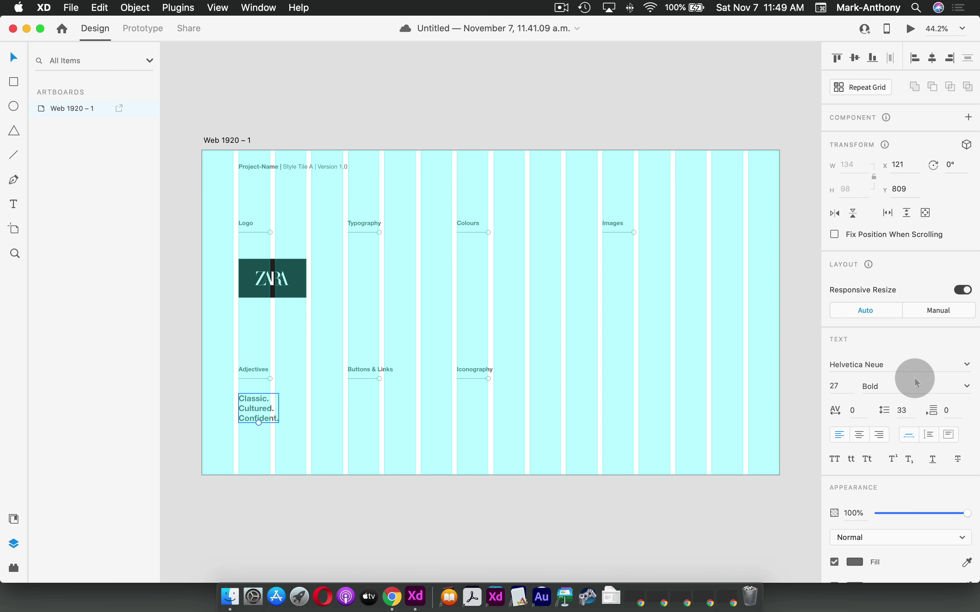
# Add the sample text "Aa" under the Typography heading, left-aligned with the heading.
pyautogui.click(14, 205)
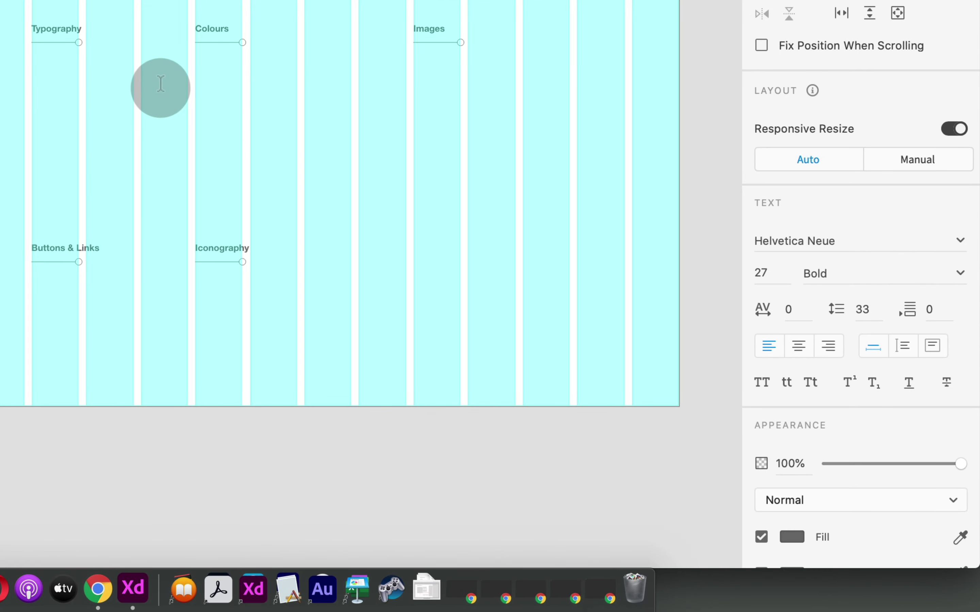
pyautogui.click(160, 84)
pyautogui.write('A')
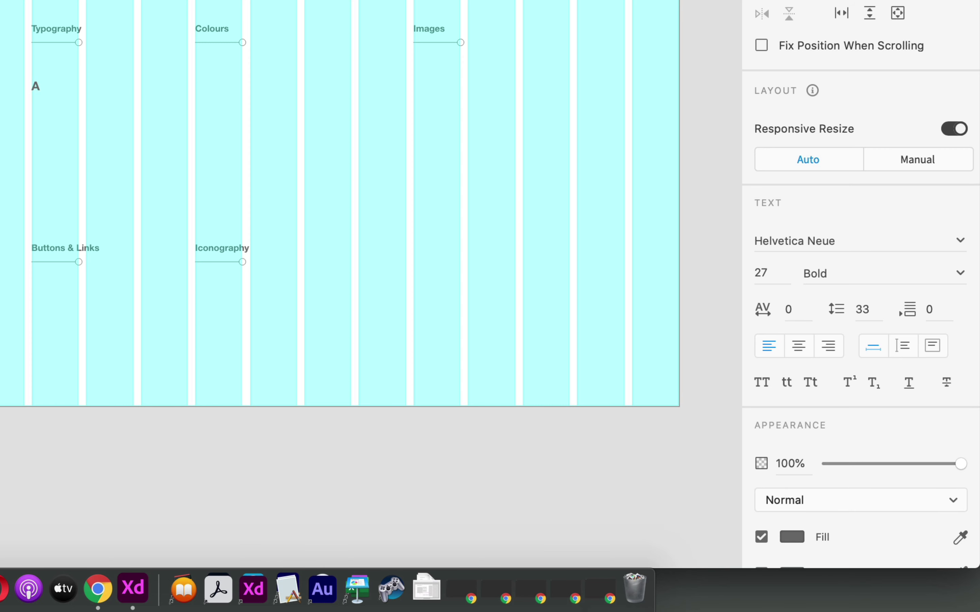
pyautogui.write('a')
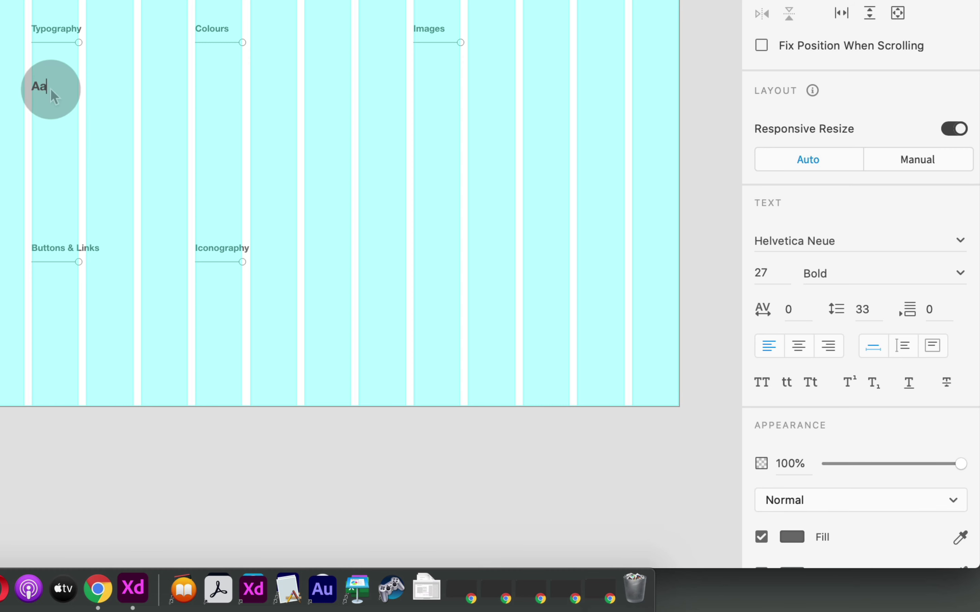
# Set the "Aa" sample in Avenir Black at font size 68.
pyautogui.moveTo(46, 87); pyautogui.dragTo(32, 86)
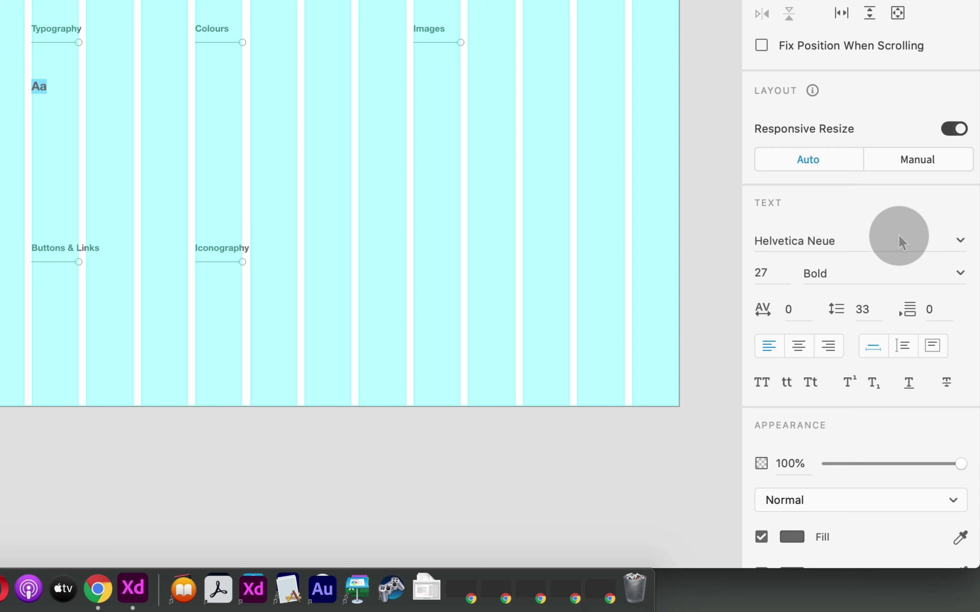
pyautogui.click(960, 242)
pyautogui.write('Avenir')
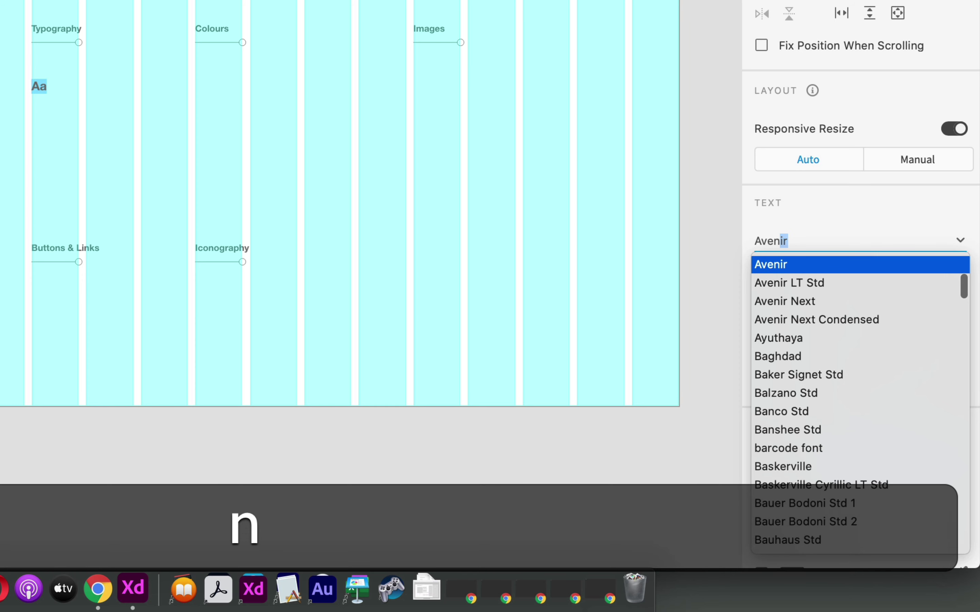
pyautogui.click(831, 481)
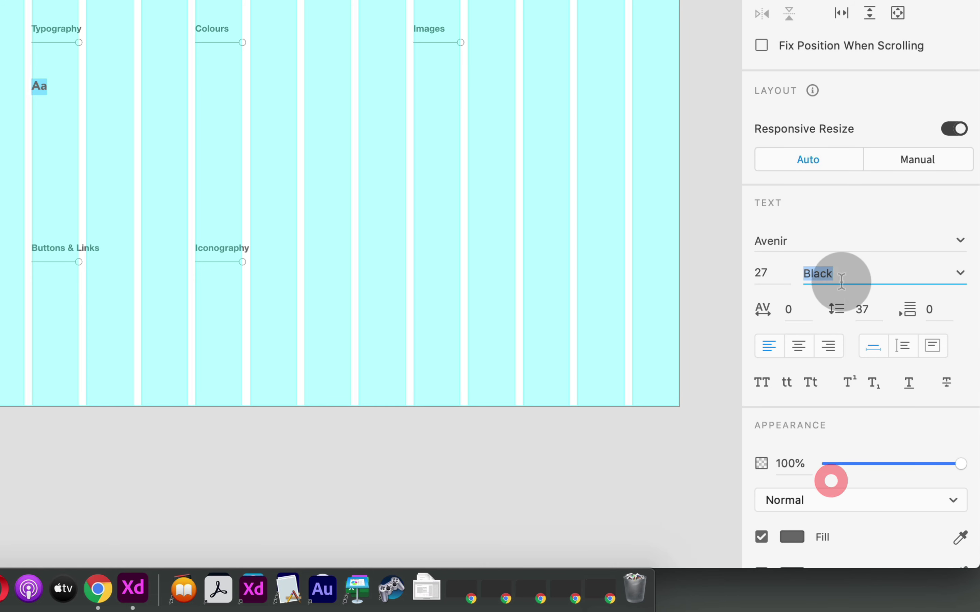
pyautogui.click(771, 273)
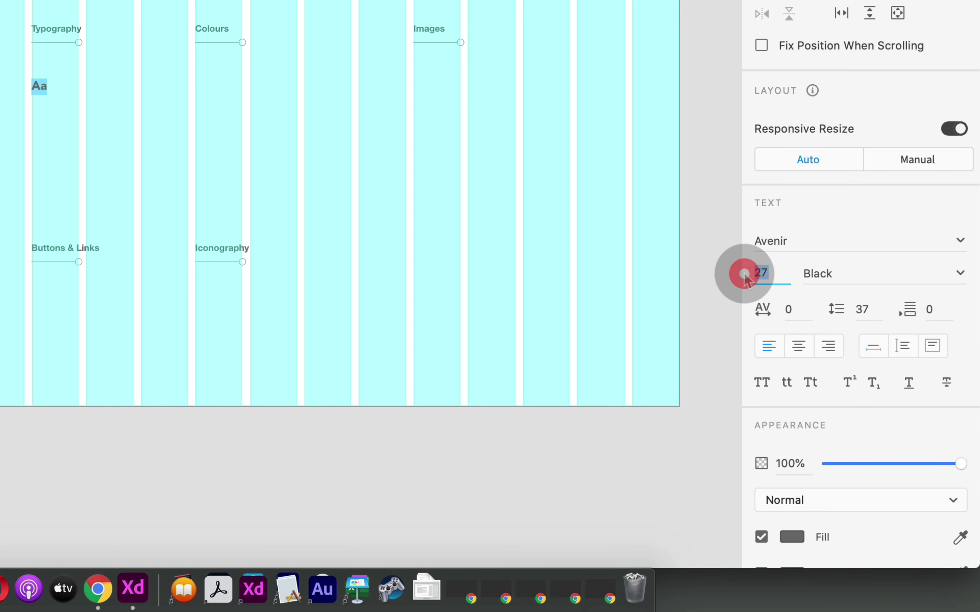
pyautogui.write('68')
pyautogui.press('Tab')
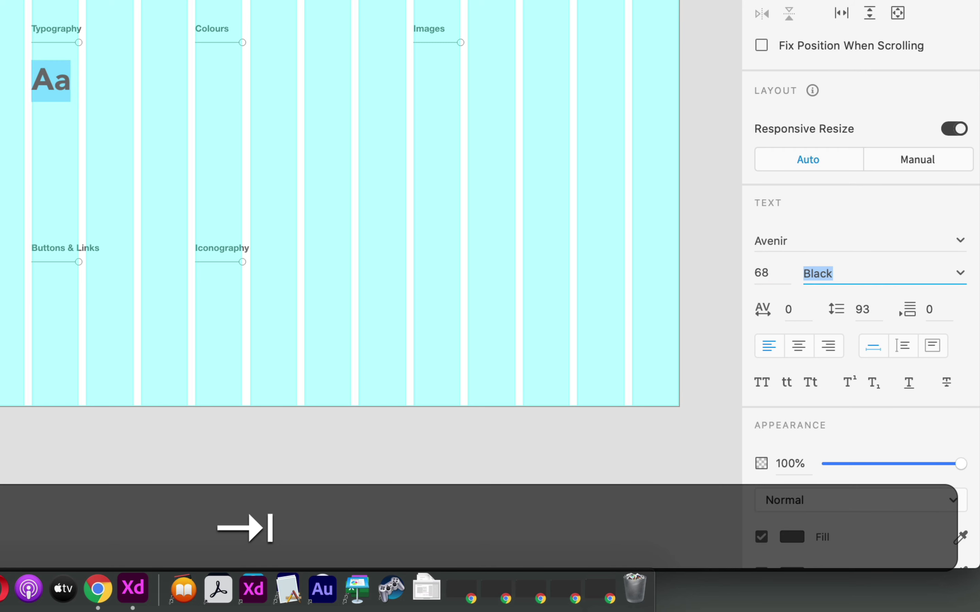
# Set the fill colour of the "Aa" sample to #575757.
pyautogui.scroll(-5, 877, 430)
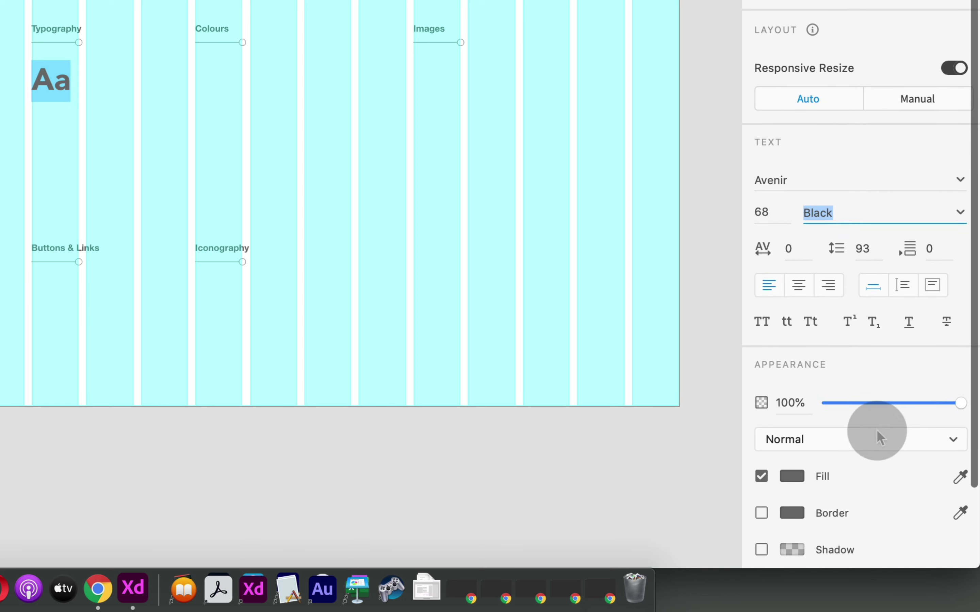
pyautogui.scroll(-2, 878, 431)
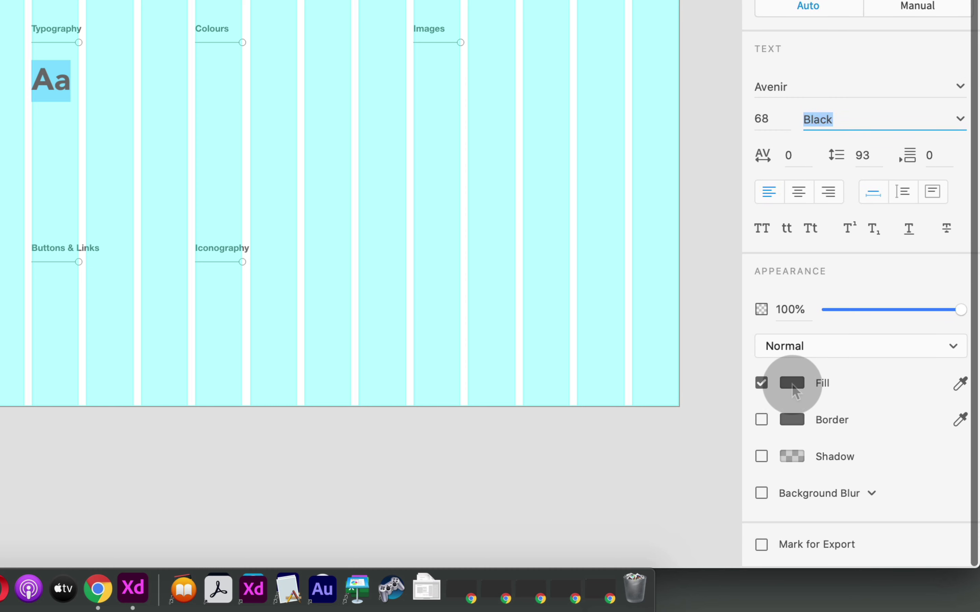
pyautogui.click(792, 383)
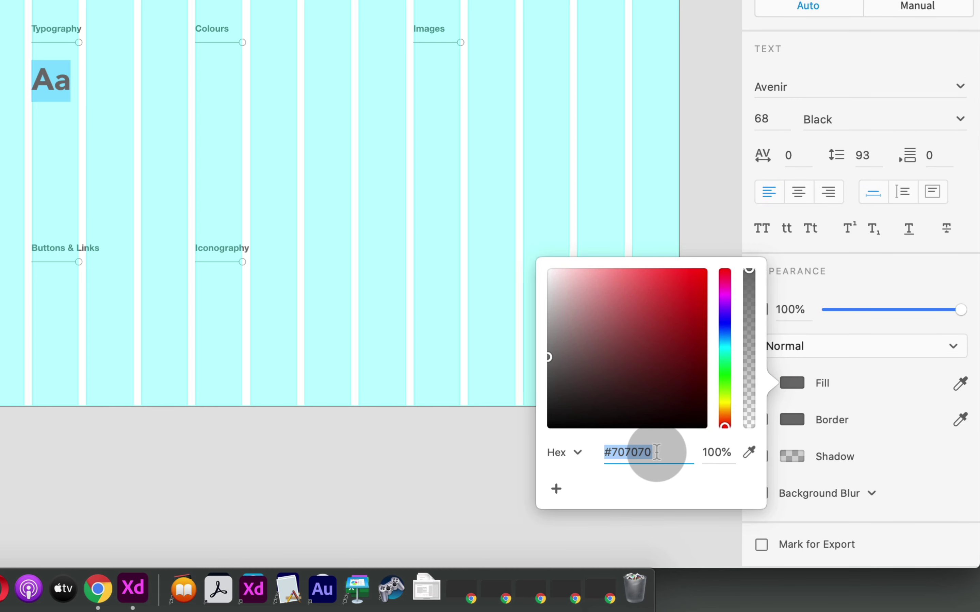
pyautogui.write('#')
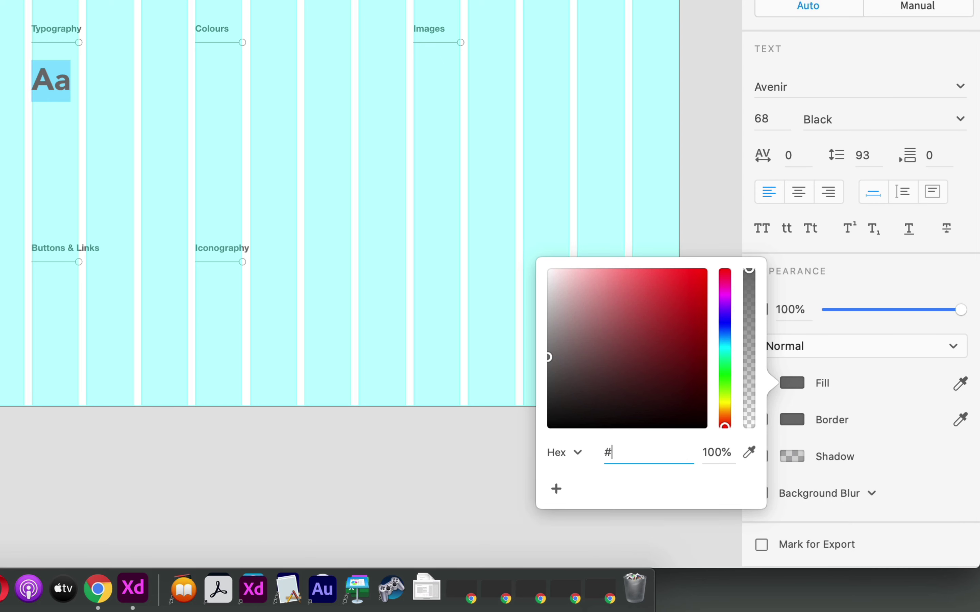
pyautogui.write('575757')
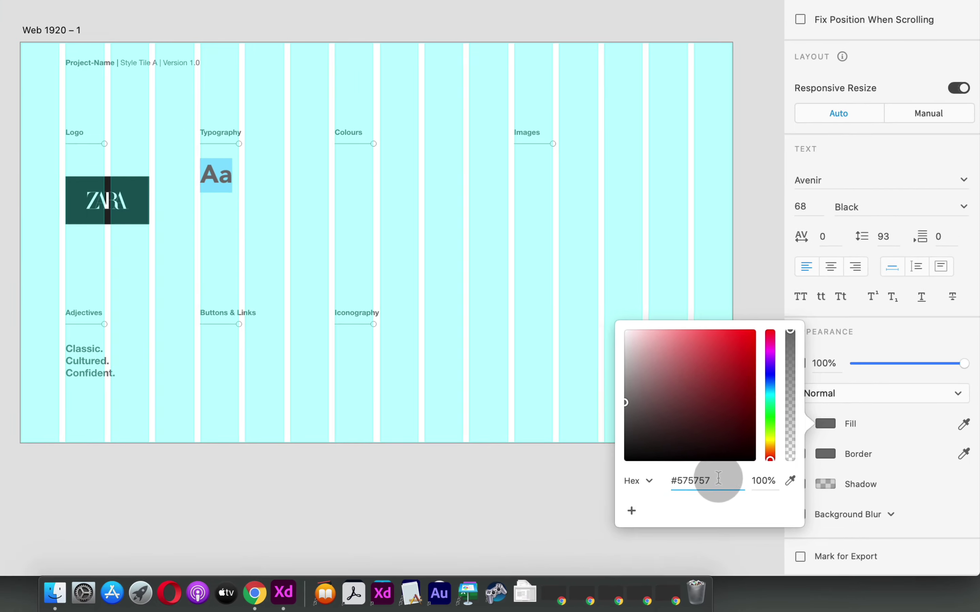
# Start a new text line just below the "Aa" sample, left-aligned with it, in Helvetica Neue.
pyautogui.moveTo(330, 216); pyautogui.dragTo(443, 328)
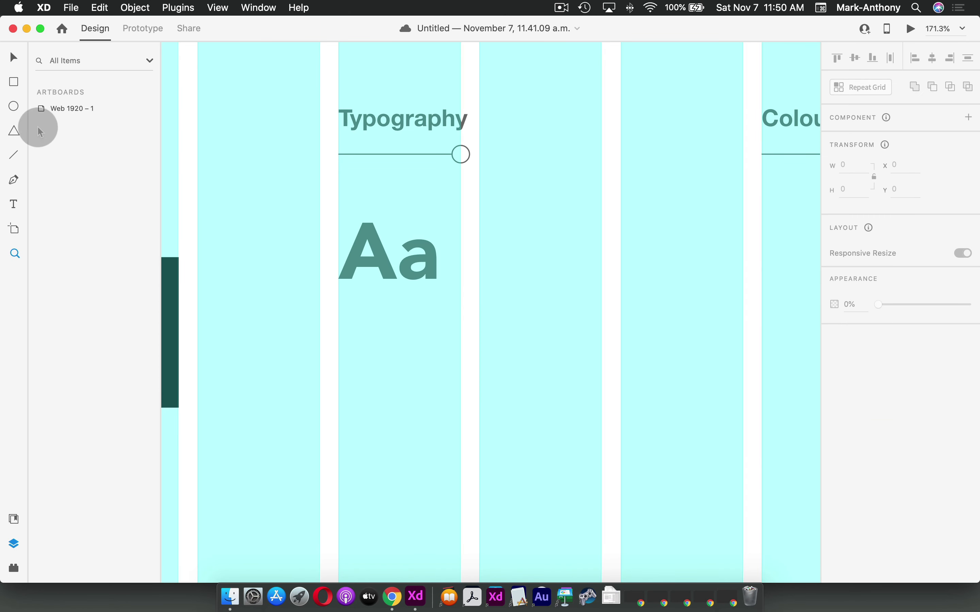
pyautogui.click(14, 204)
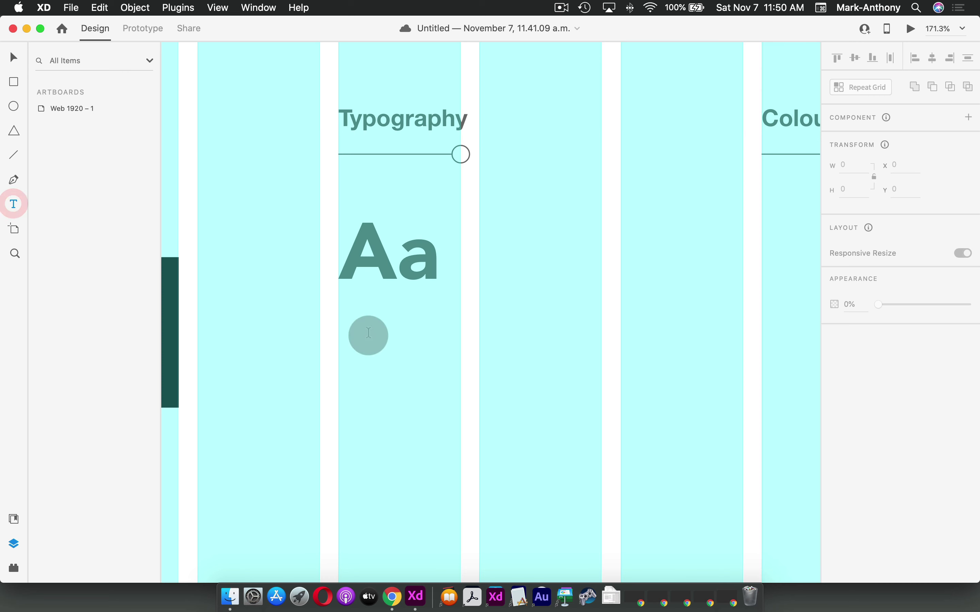
pyautogui.click(339, 326)
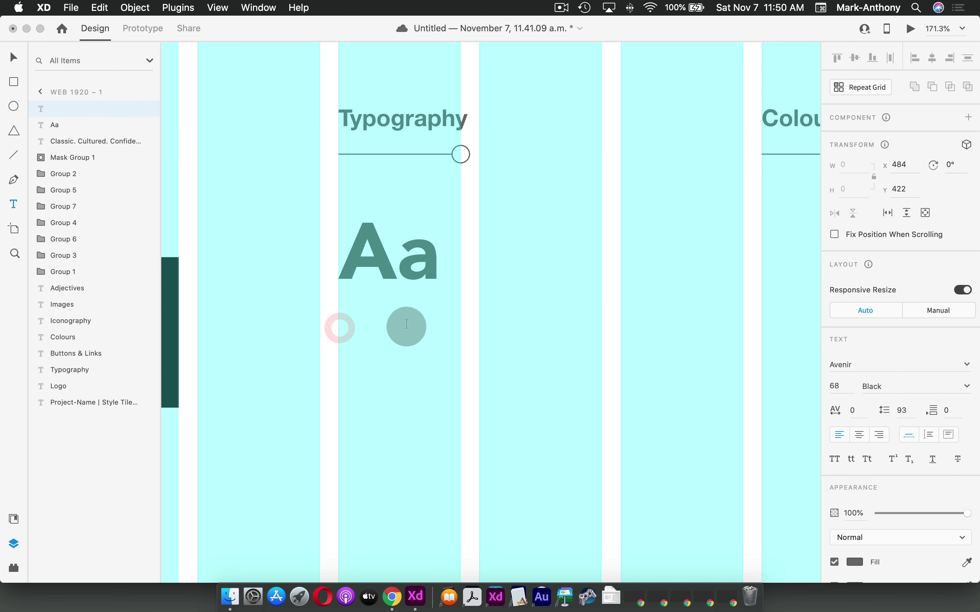
pyautogui.click(907, 364)
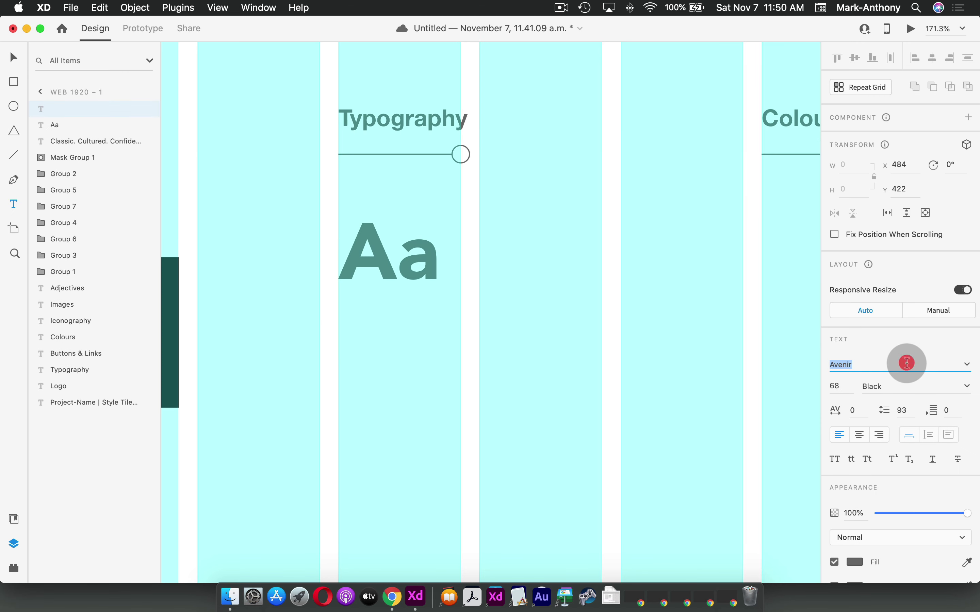
pyautogui.write('Hel')
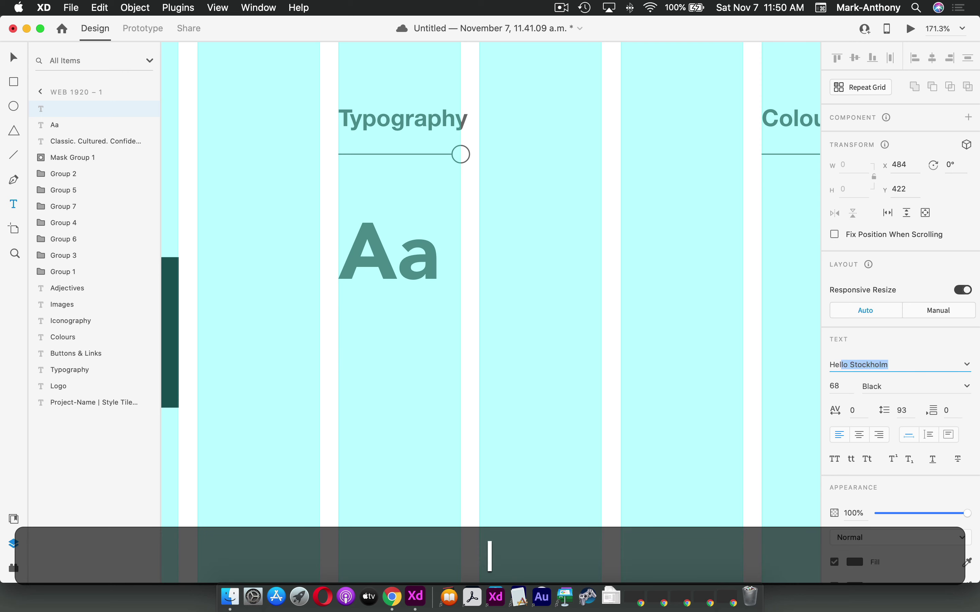
pyautogui.write('vetica Neue')
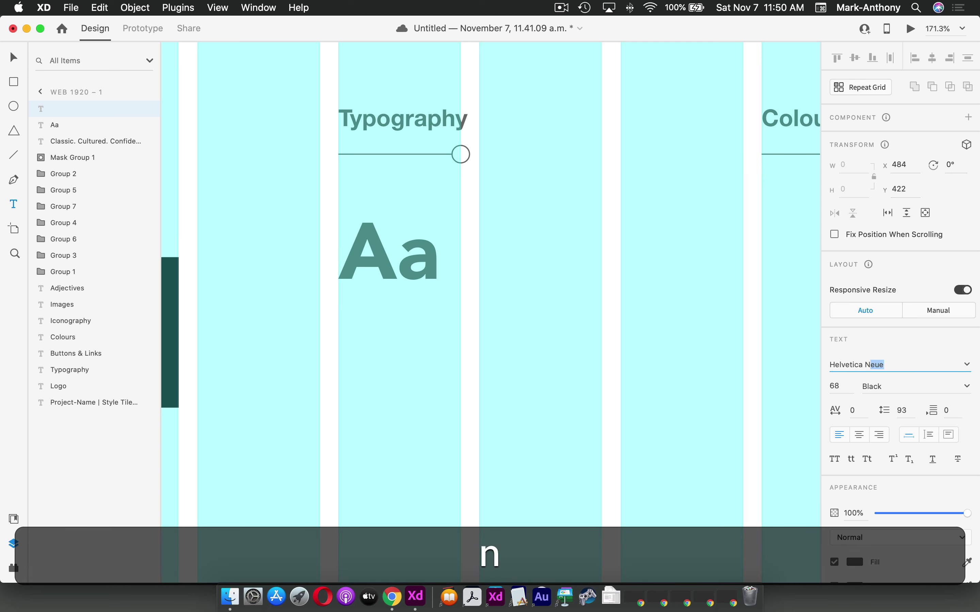
pyautogui.press('Return')
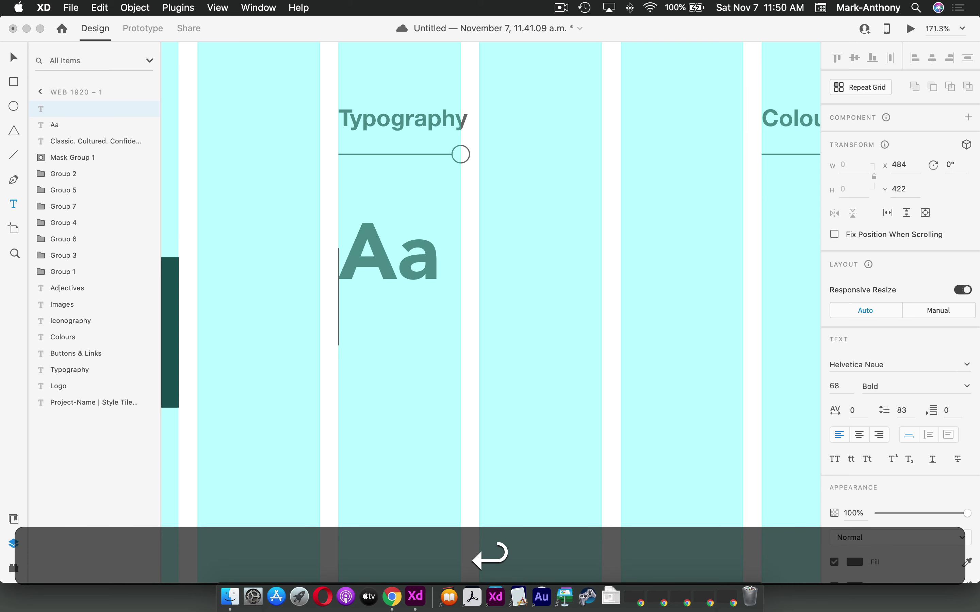
# Set the new text line's font size to 16 and its weight to Regular.
pyautogui.click(834, 385)
pyautogui.write('1')
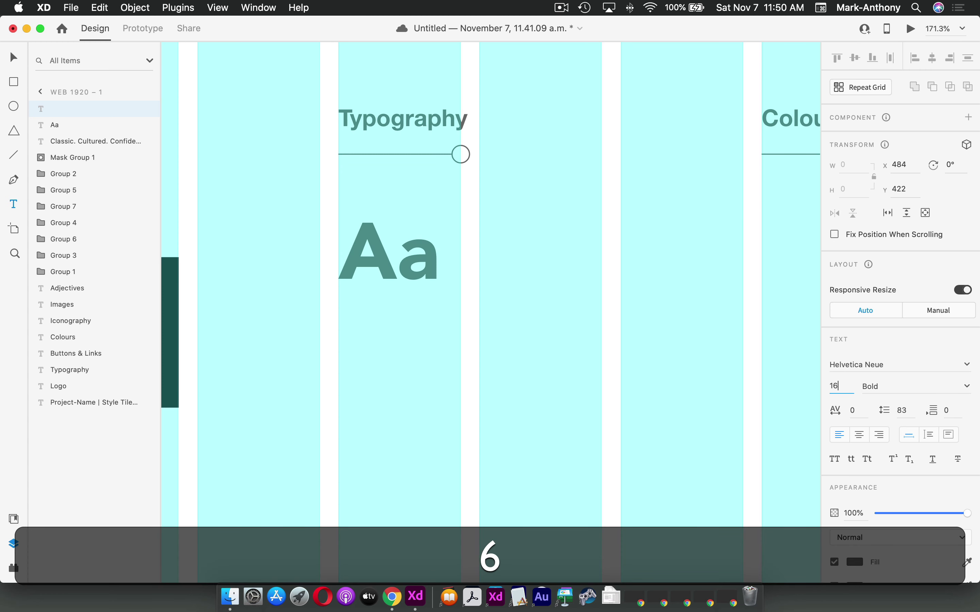
pyautogui.write('6')
pyautogui.press('Tab')
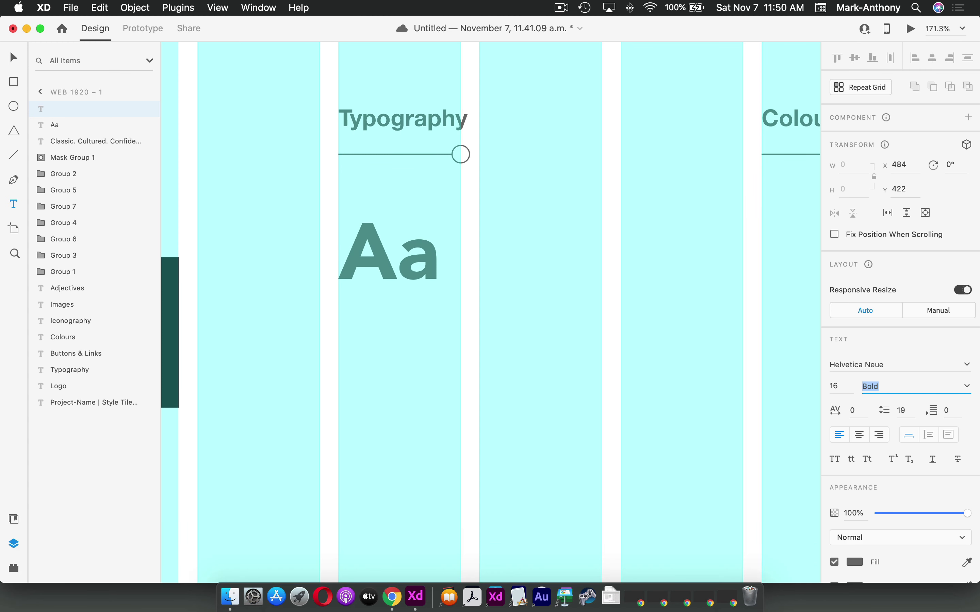
pyautogui.write('re')
pyautogui.press('Return')
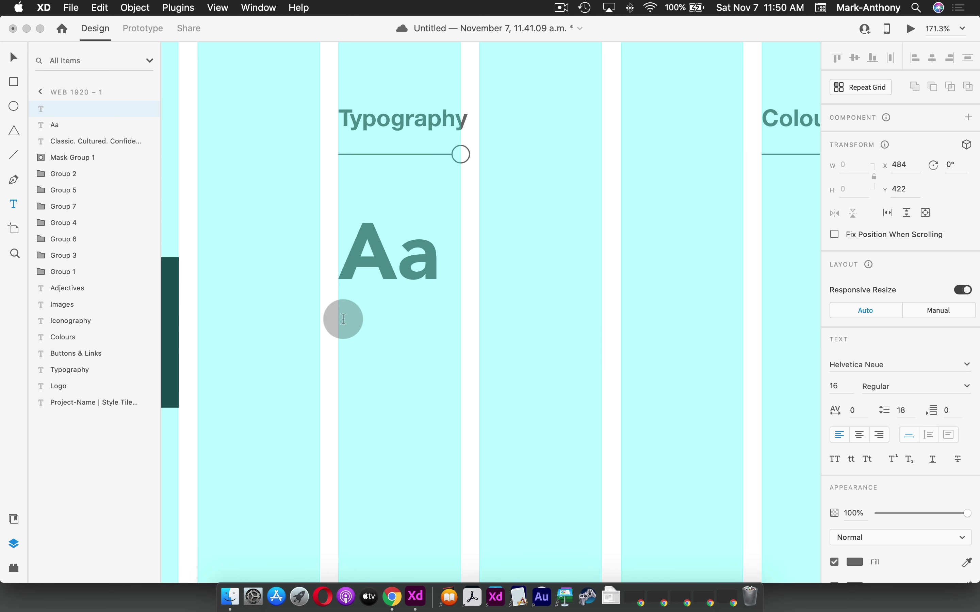
# Enter the caption under the "Aa" sample on four lines: "Main Heading", "Avenir, Black.", "68px" and "#575757".
pyautogui.write('Main Heading ')
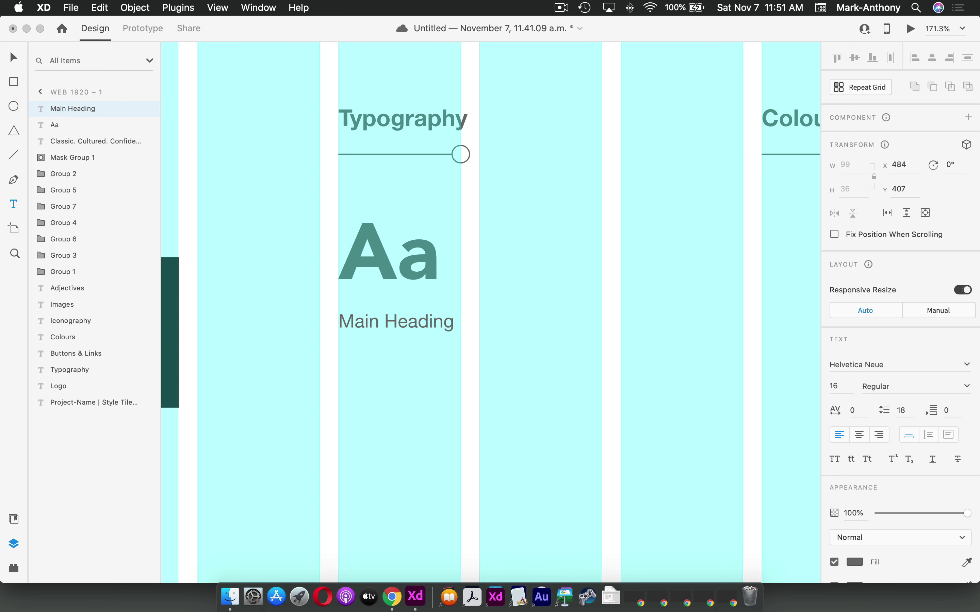
pyautogui.write('Avenire')
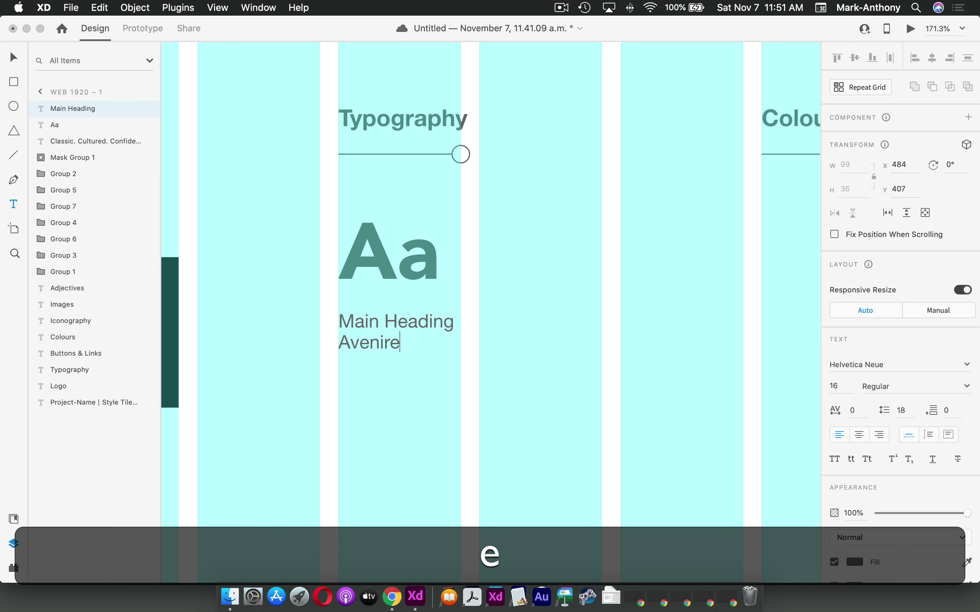
pyautogui.press('BackSpace')
pyautogui.write(', H')
pyautogui.press('BackSpace')
pyautogui.write('Black')
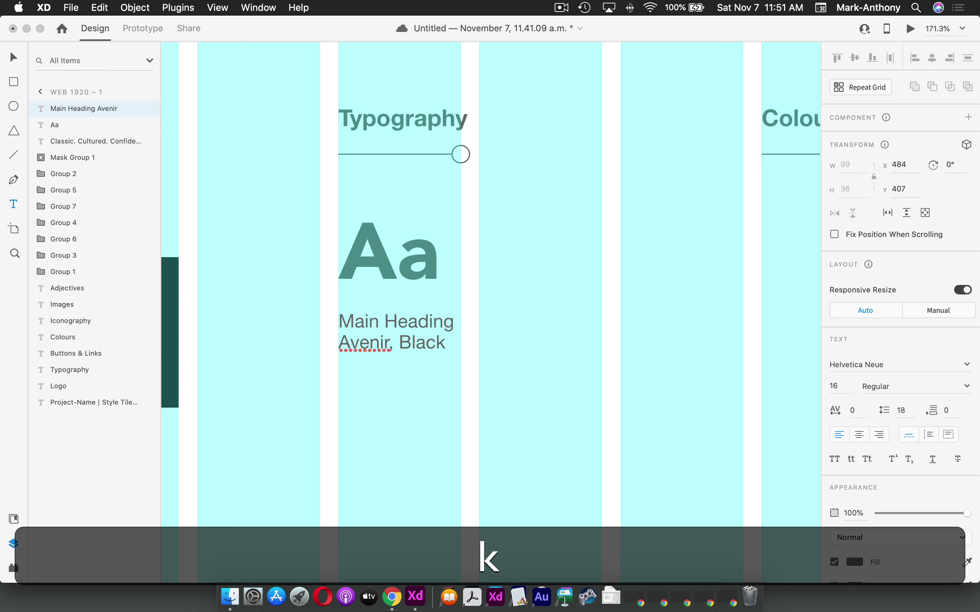
pyautogui.write('68')
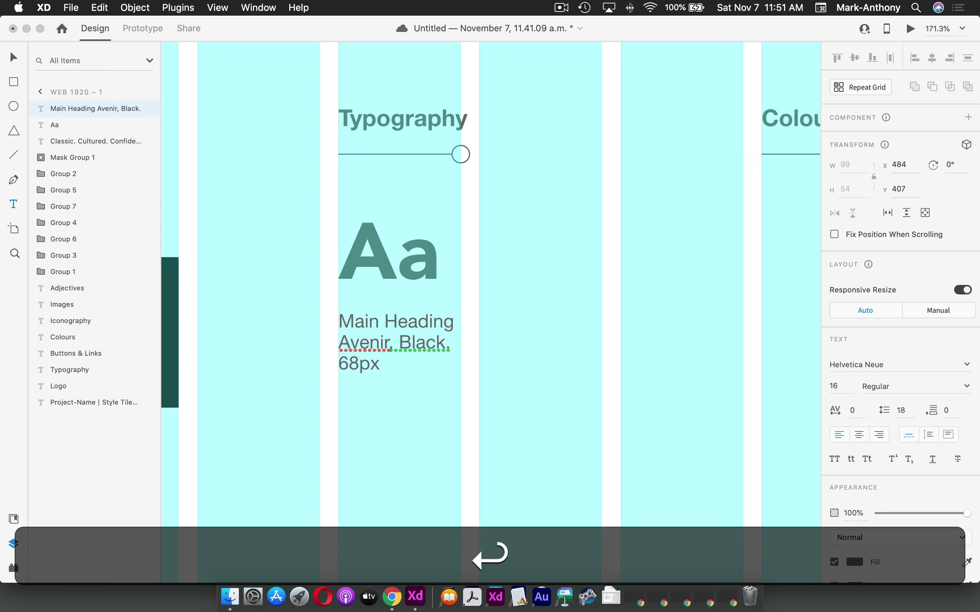
pyautogui.write('$')
pyautogui.press('BackSpace')
pyautogui.write('#')
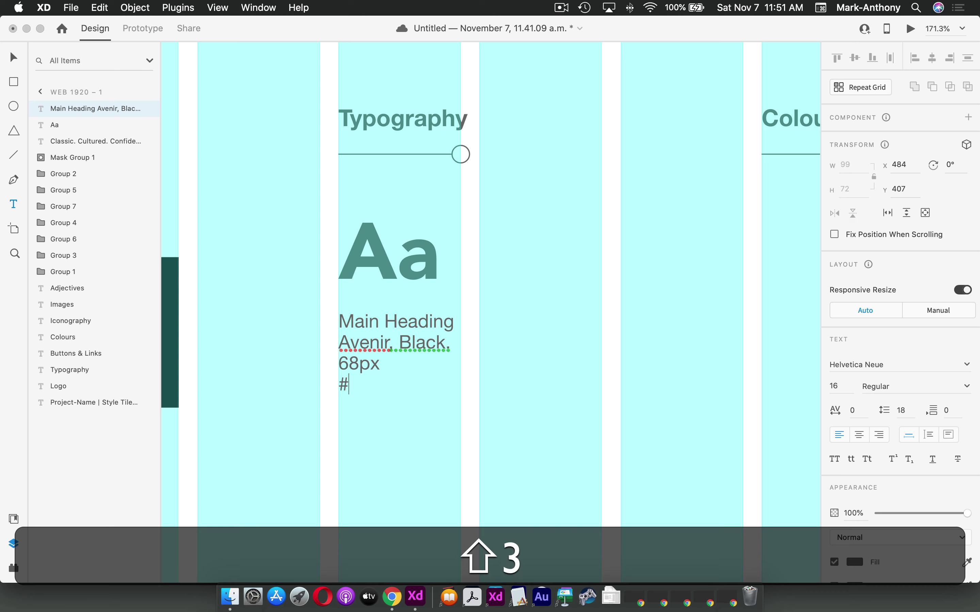
pyautogui.write('575757')
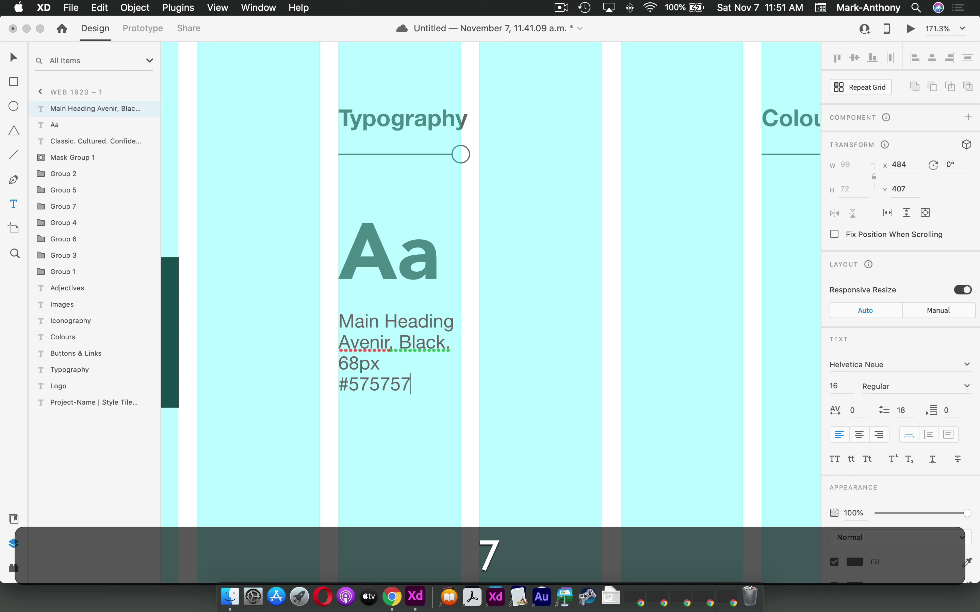
# Make the caption's "Main Heading" line Bold and insert a blank line between it and the font details.
pyautogui.moveTo(340, 321); pyautogui.dragTo(416, 323)
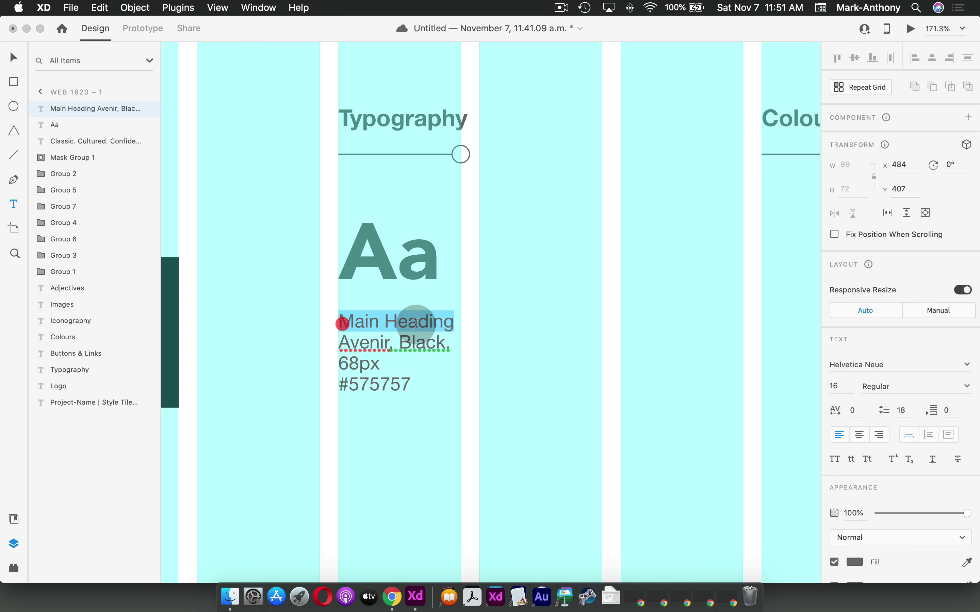
pyautogui.click(965, 387)
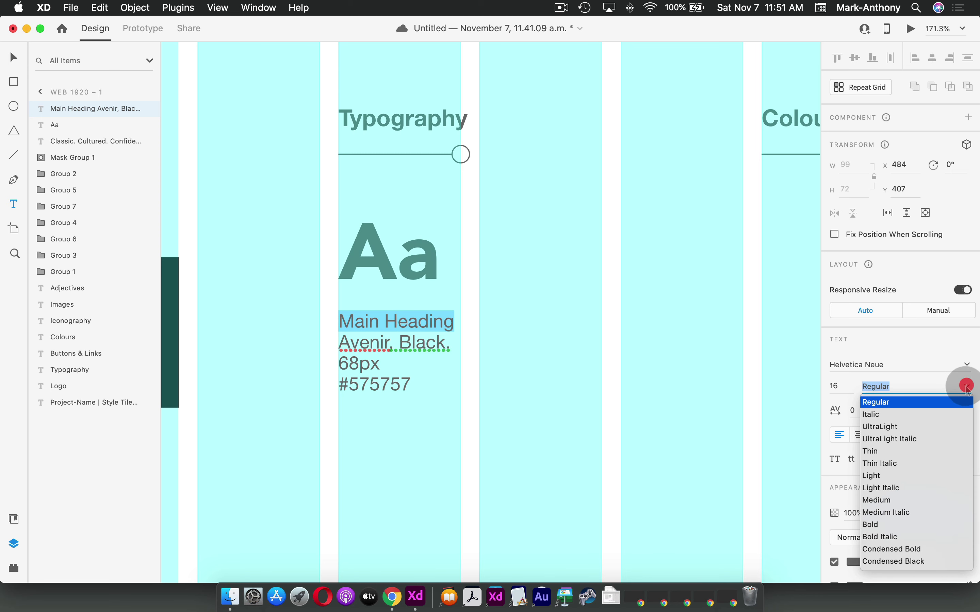
pyautogui.click(875, 525)
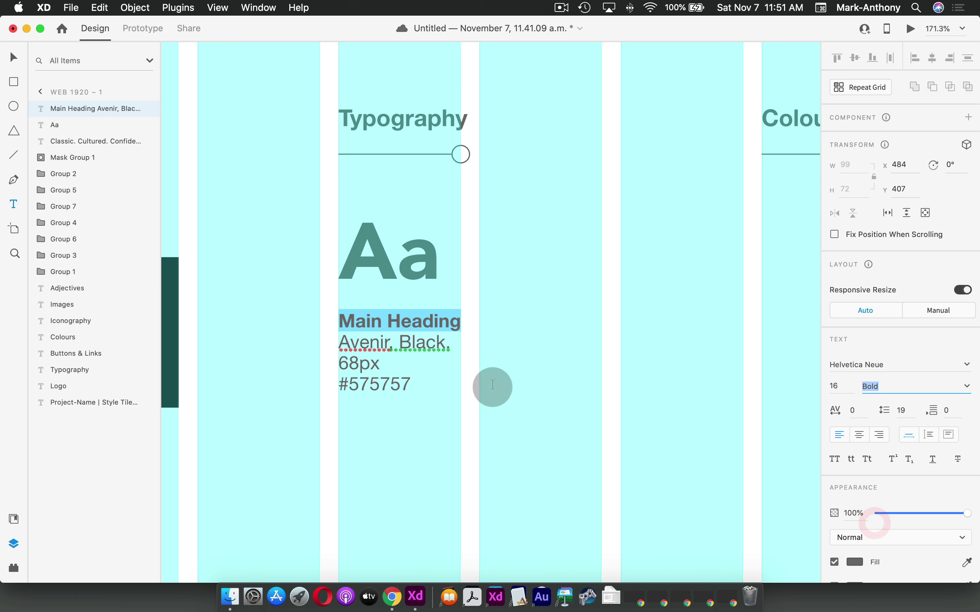
pyautogui.click(340, 345)
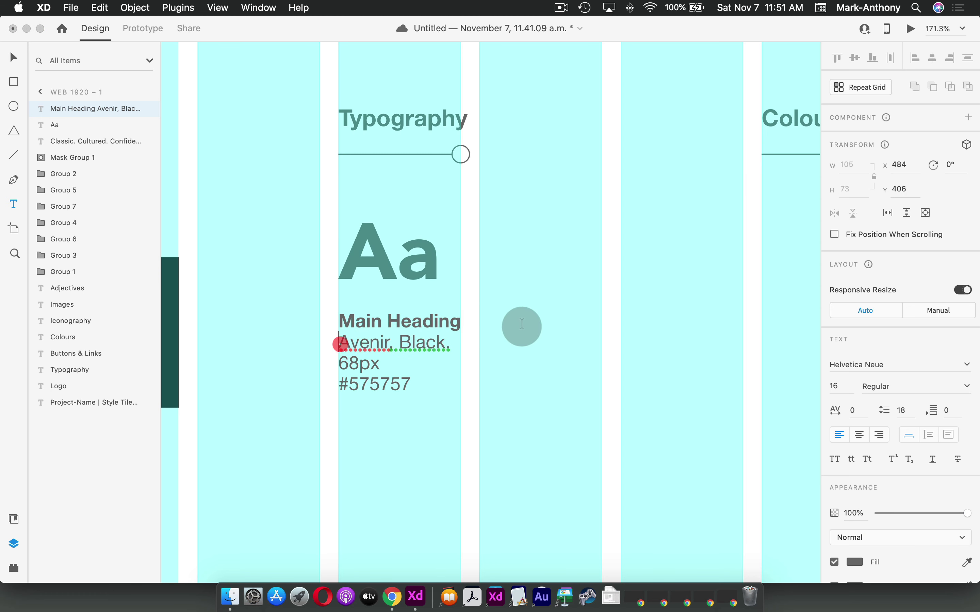
pyautogui.hotkey('shift', 'Return')
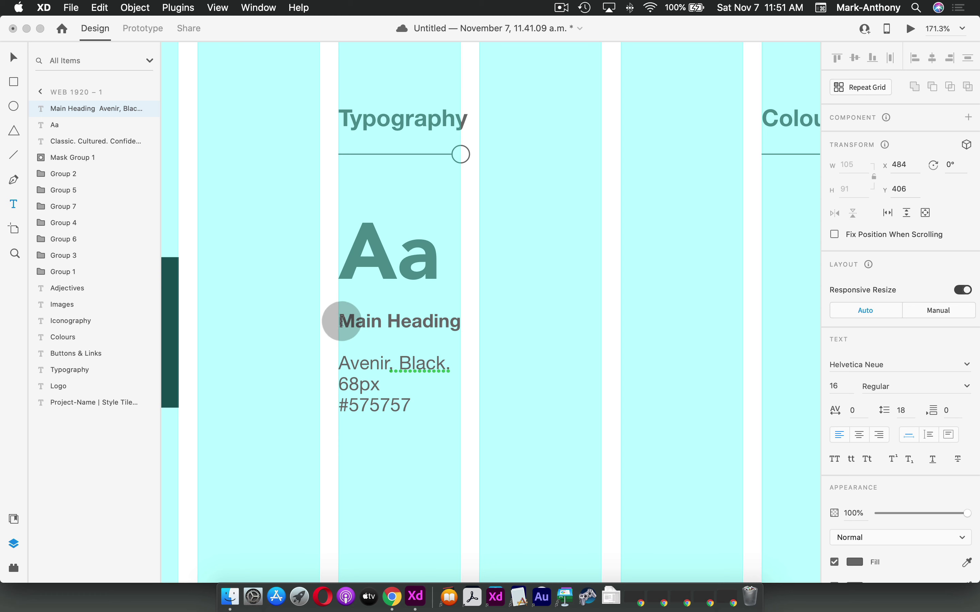
# Prefix the caption's "Main Heading" line with "H1 – " and finish editing the text.
pyautogui.moveTo(341, 321); pyautogui.dragTo(477, 314)
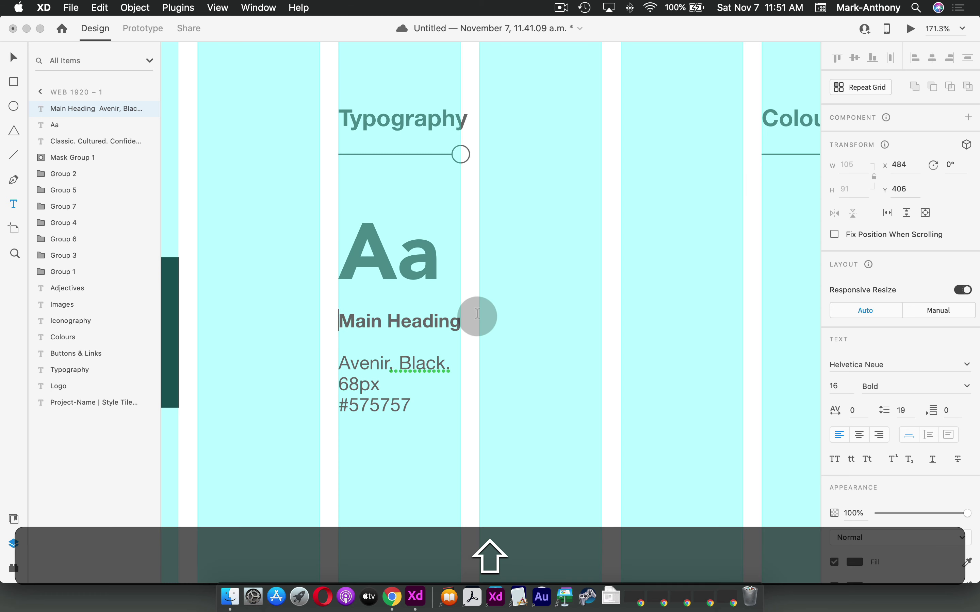
pyautogui.write('H1')
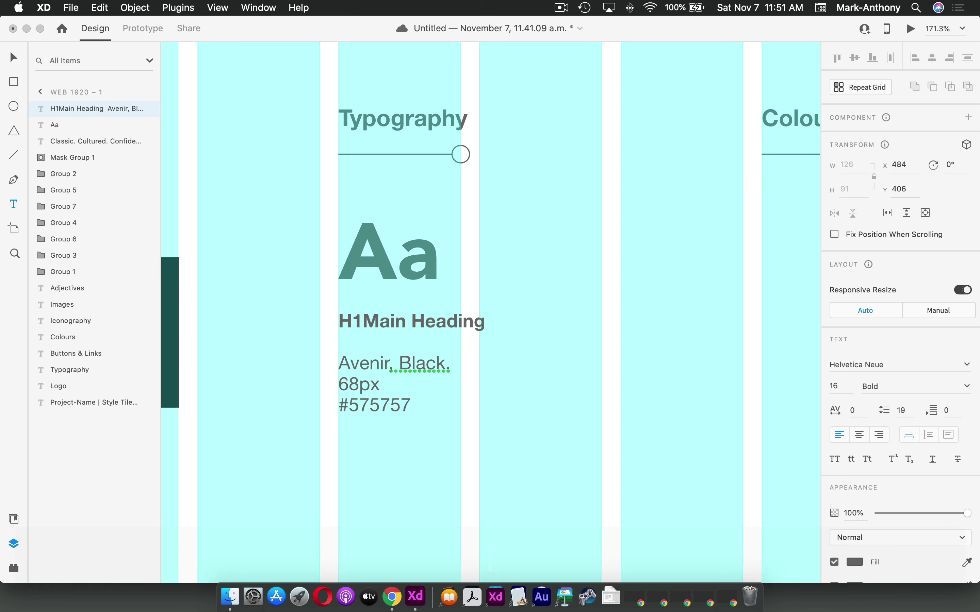
pyautogui.write(' –')
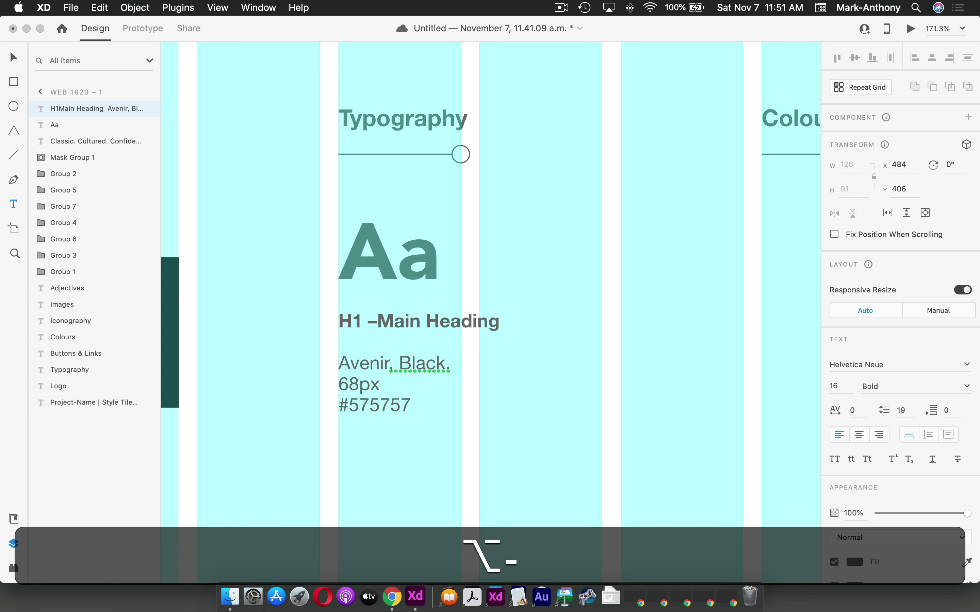
pyautogui.press('Escape')
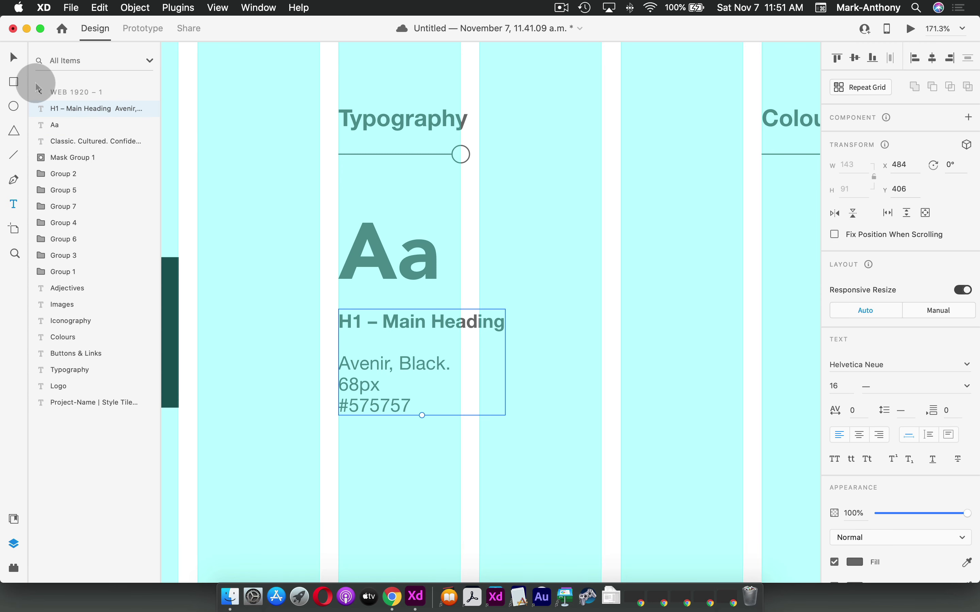
# Duplicate the "Aa" sample together with its caption two grid columns to the right, at X 726 on the same level.
pyautogui.click(14, 58)
pyautogui.hscroll(5, 306, 178)
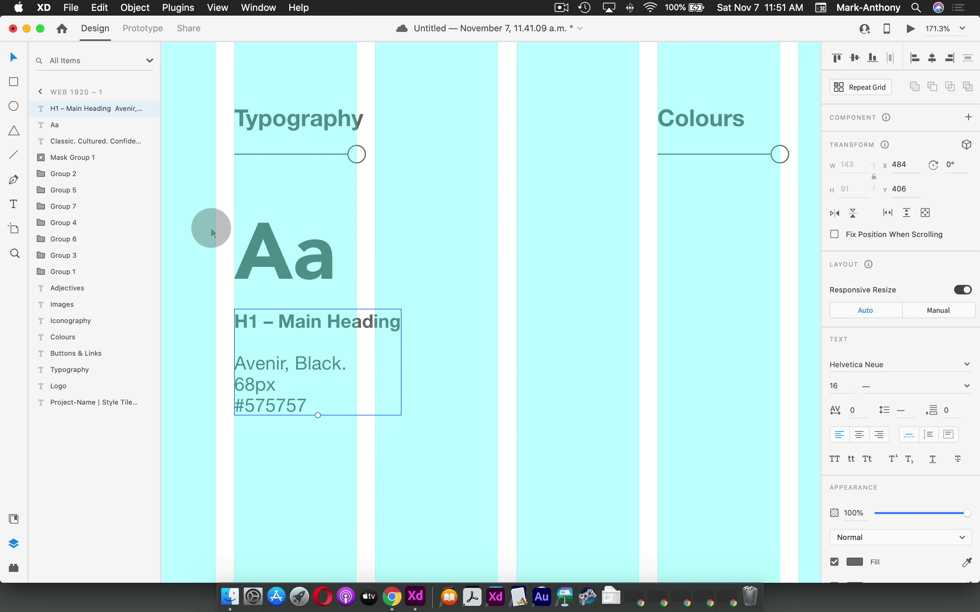
pyautogui.moveTo(213, 228); pyautogui.dragTo(350, 380)
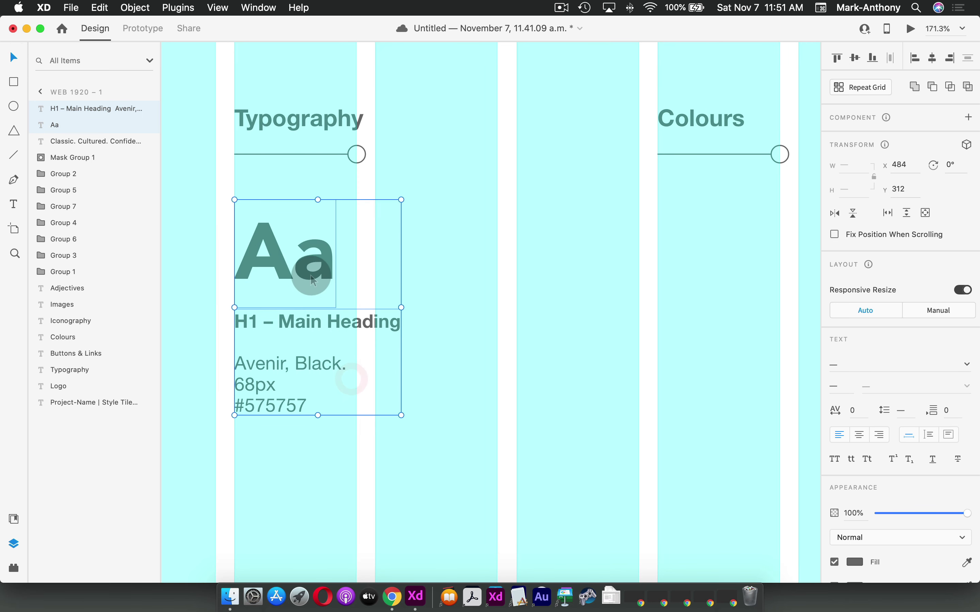
pyautogui.moveTo(313, 280); pyautogui.dragTo(591, 283)
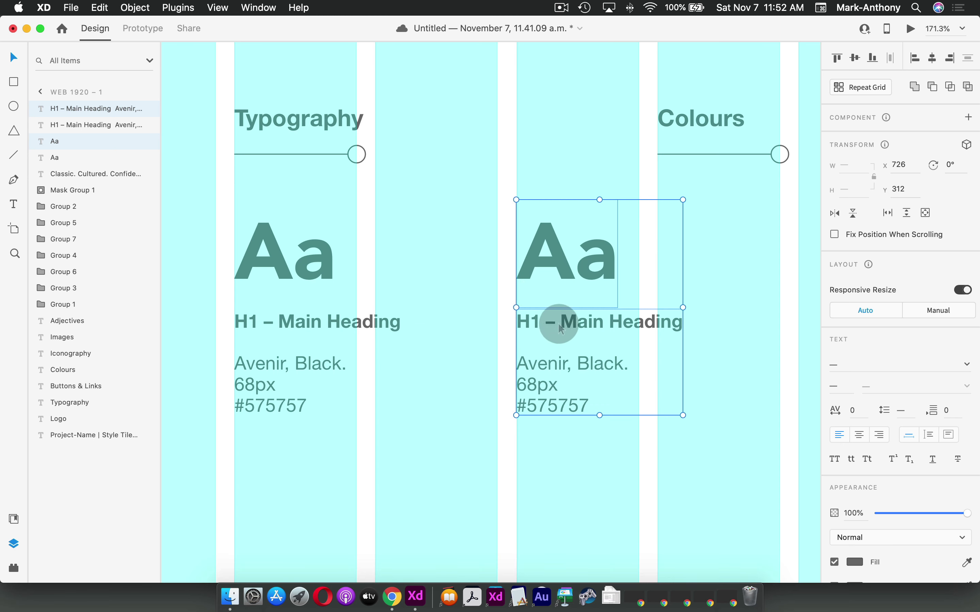
# Set the duplicated "Aa" sample to font size 42 in Avenir Book.
pyautogui.click(572, 257)
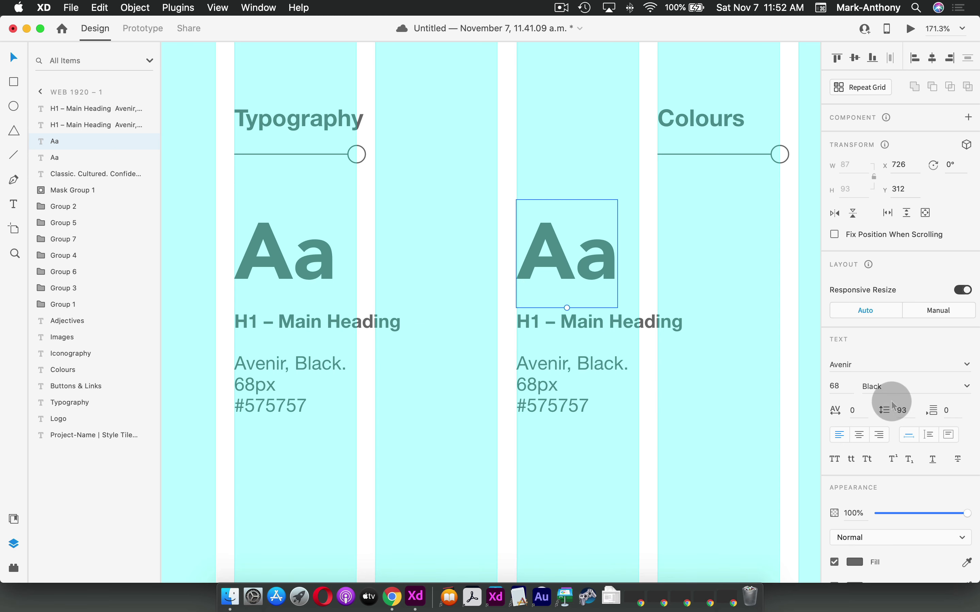
pyautogui.moveTo(843, 386); pyautogui.dragTo(831, 385)
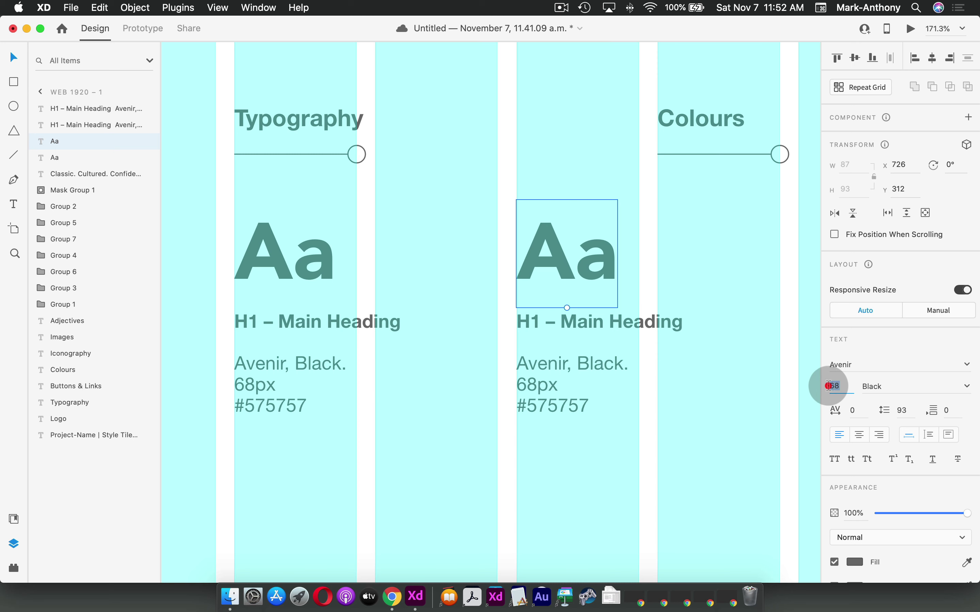
pyautogui.write('42')
pyautogui.press('Tab')
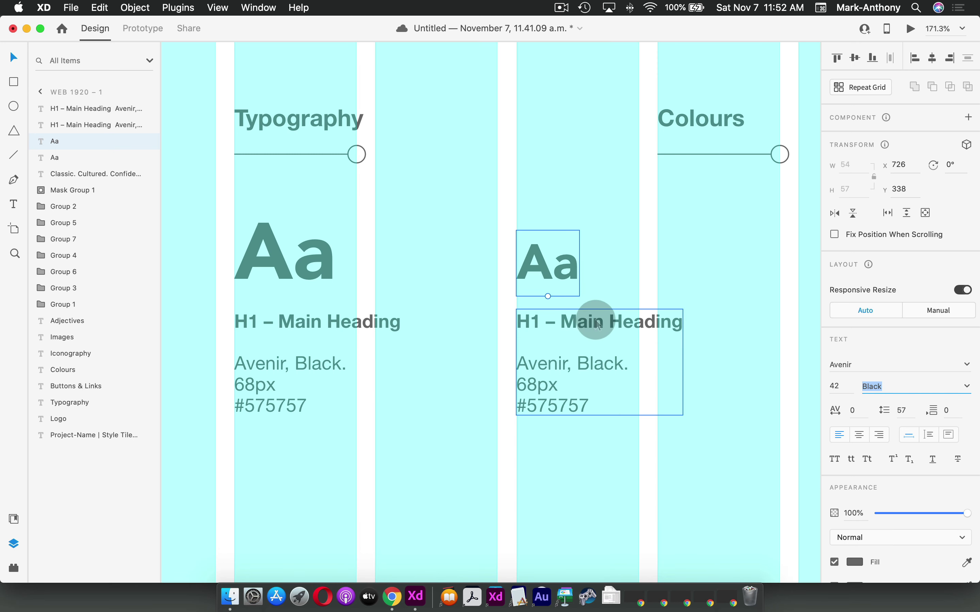
pyautogui.click(966, 386)
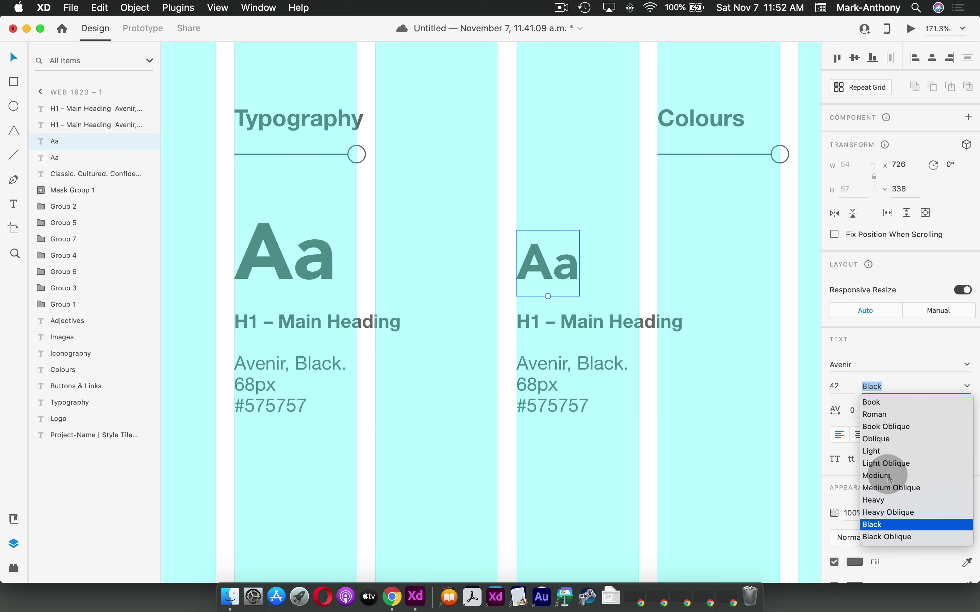
pyautogui.click(891, 426)
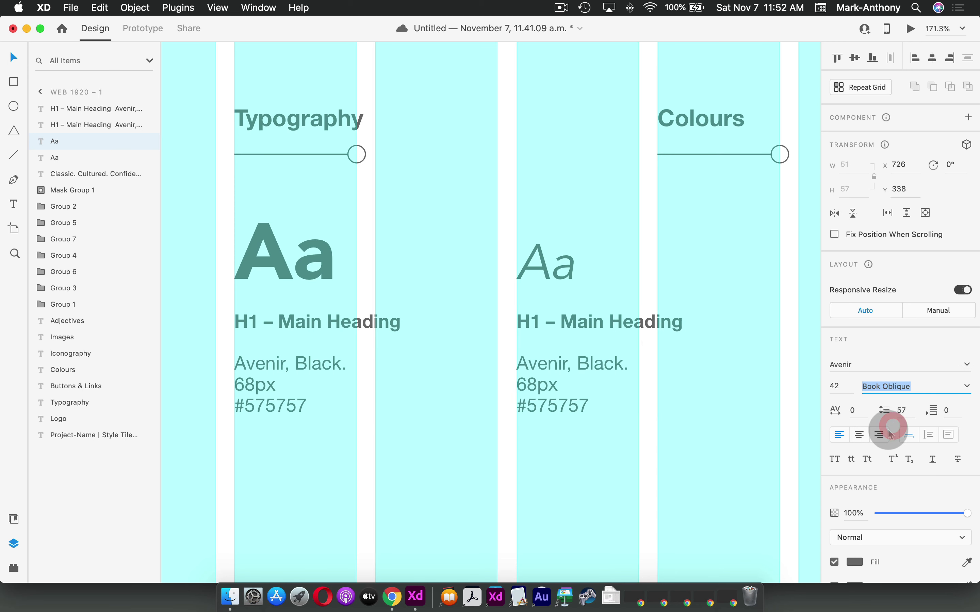
pyautogui.click(963, 385)
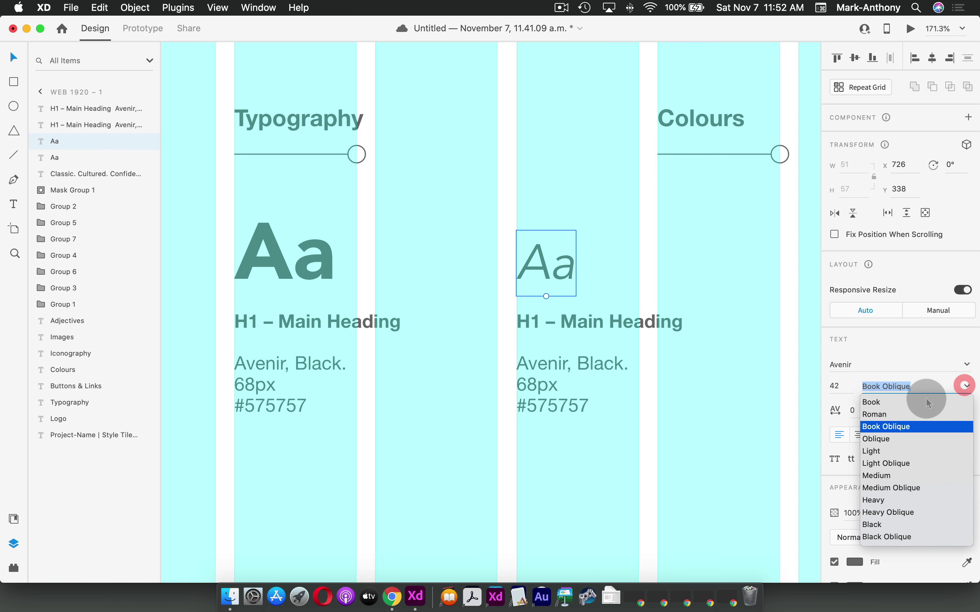
pyautogui.click(874, 402)
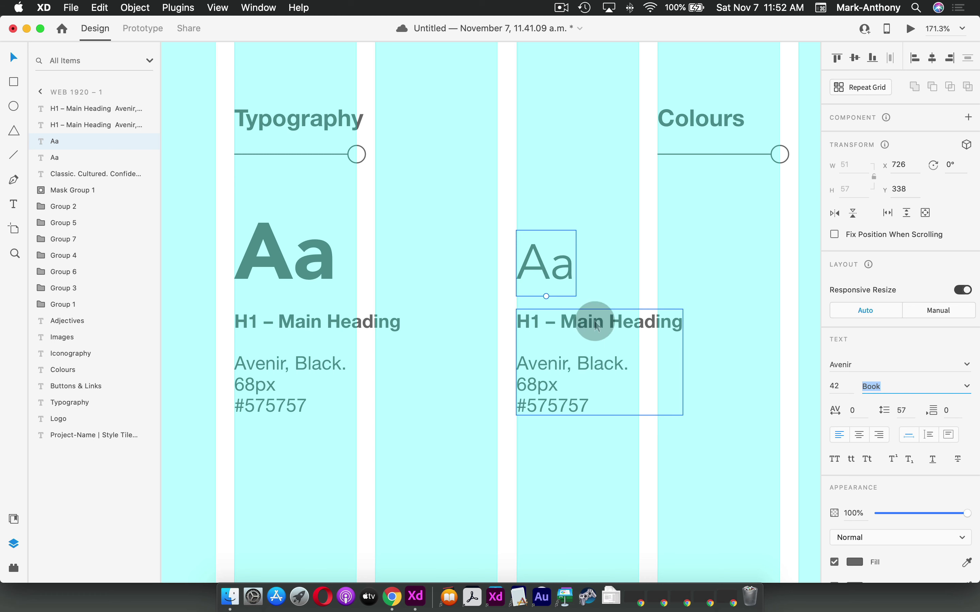
# Change the duplicated caption's heading to "H2 – Sub-Heading".
pyautogui.doubleClick(539, 319)
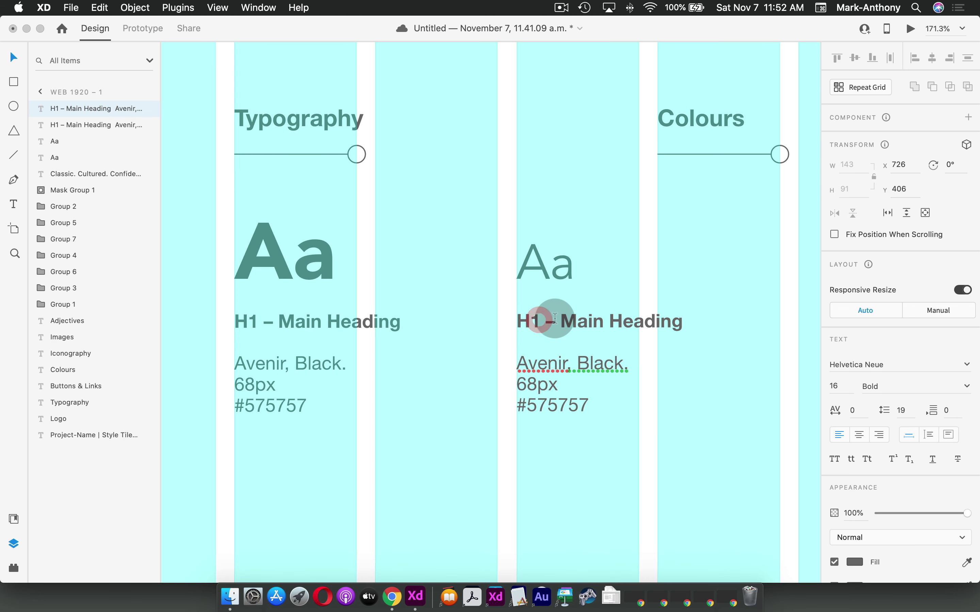
pyautogui.press('BackSpace')
pyautogui.write('2')
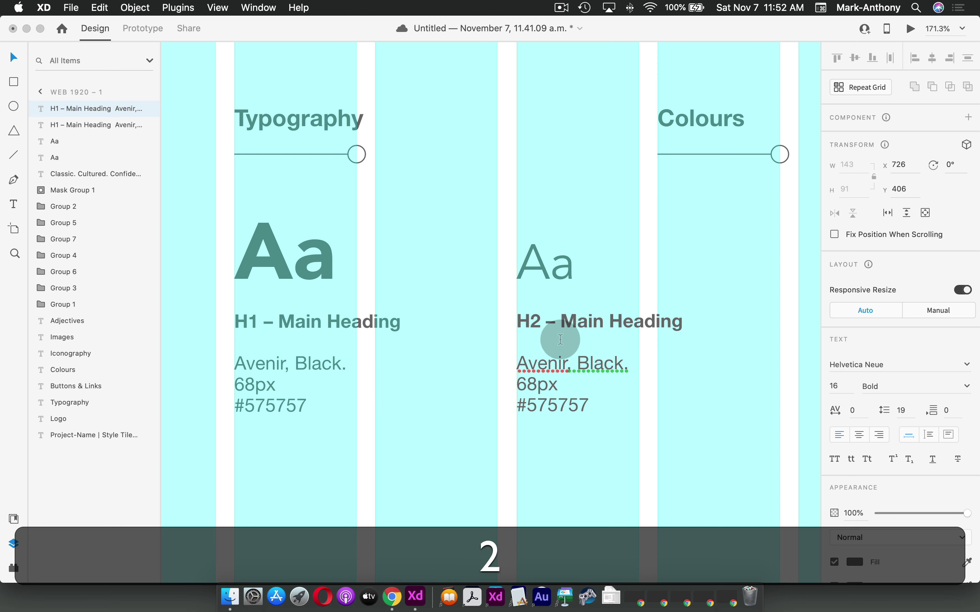
pyautogui.moveTo(563, 320); pyautogui.dragTo(602, 321)
pyautogui.write('Sub')
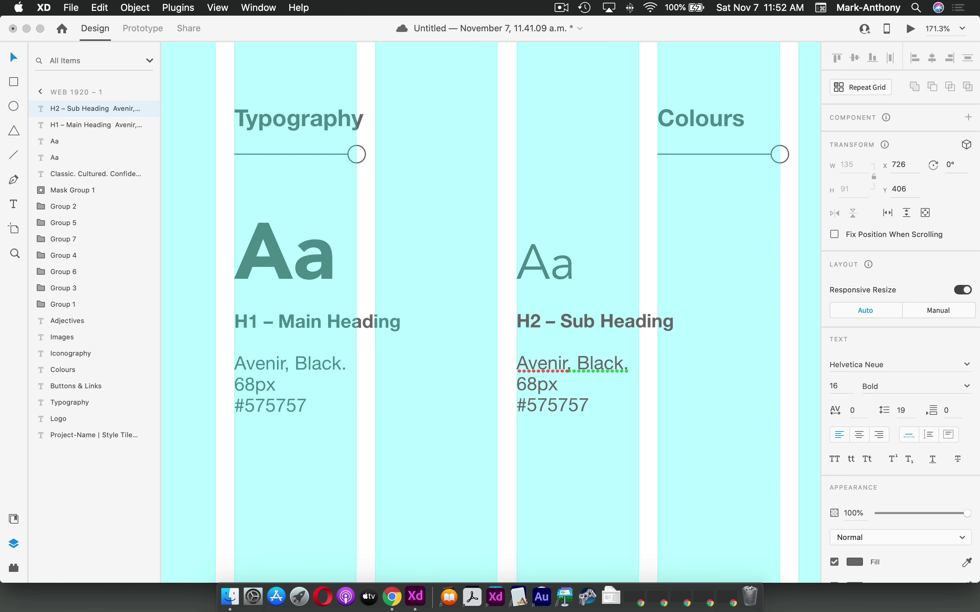
pyautogui.press('BackSpace')
pyautogui.write('-')
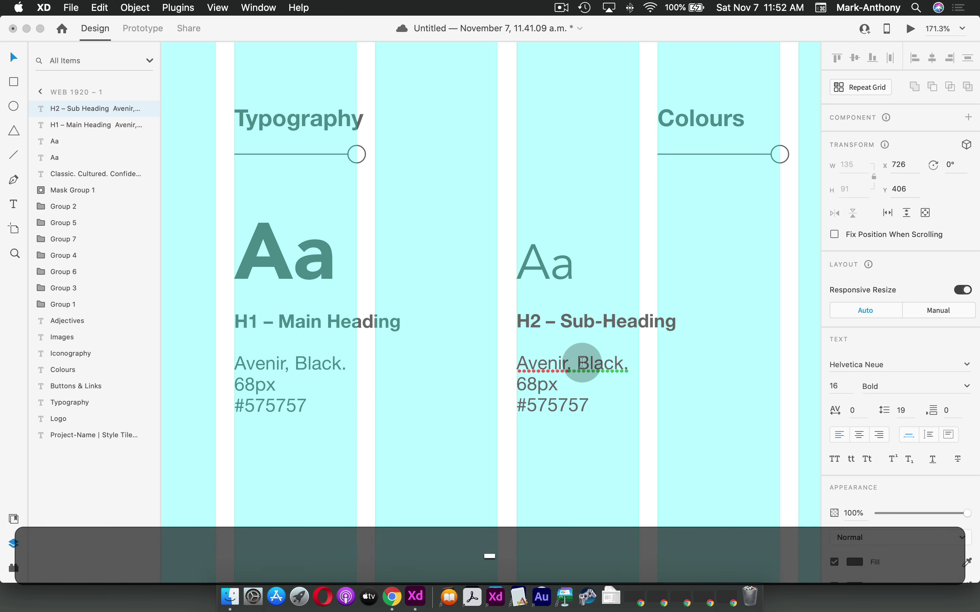
# Update the font details in the H2 caption to "Avenir, Book." and "42px", and deselect the text.
pyautogui.moveTo(574, 361); pyautogui.dragTo(616, 361)
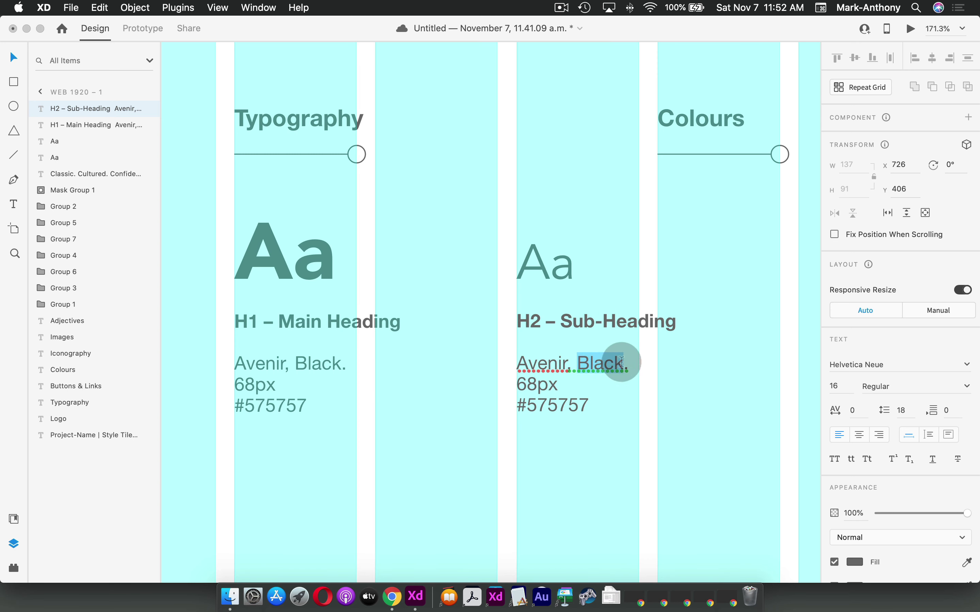
pyautogui.write('Regu')
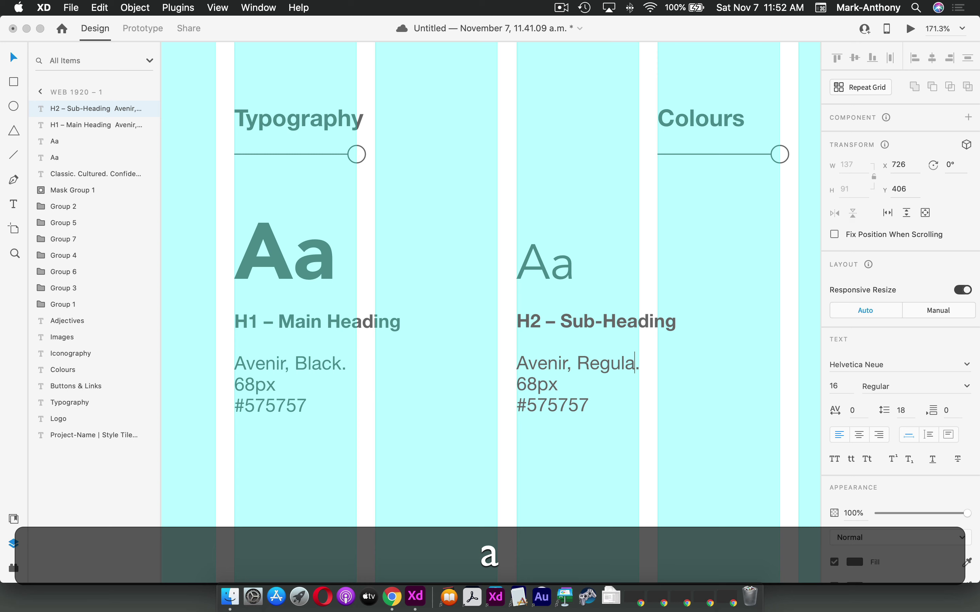
pyautogui.press('BackSpace')
pyautogui.press('BackSpace')
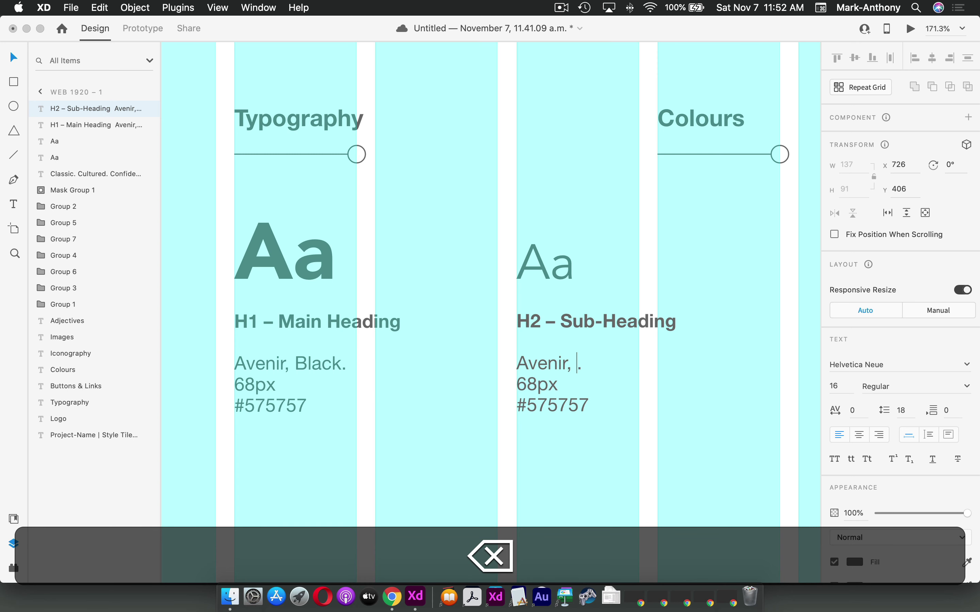
pyautogui.write('Book')
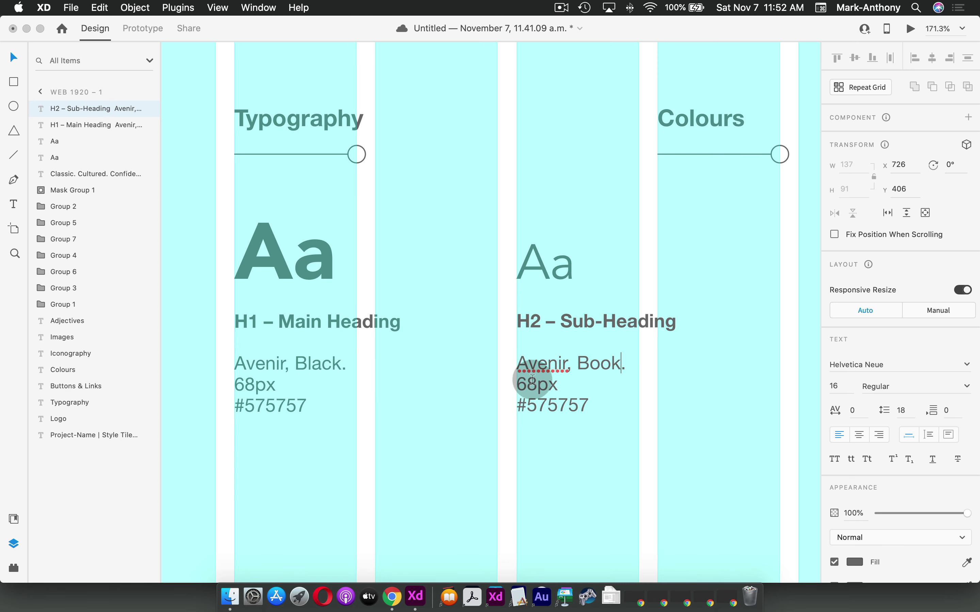
pyautogui.moveTo(532, 379); pyautogui.dragTo(515, 381)
pyautogui.write('42')
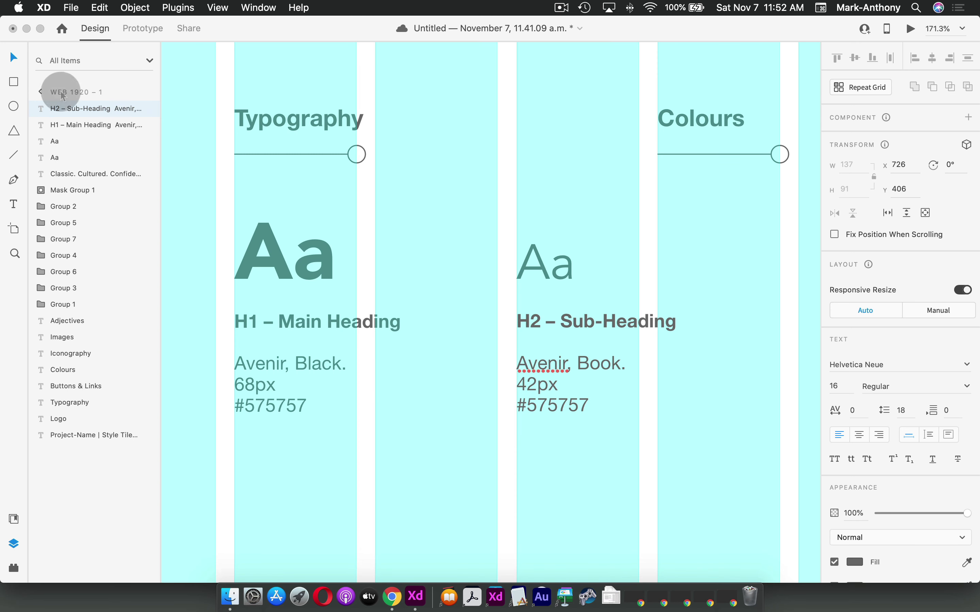
pyautogui.click(17, 59)
pyautogui.click(464, 206)
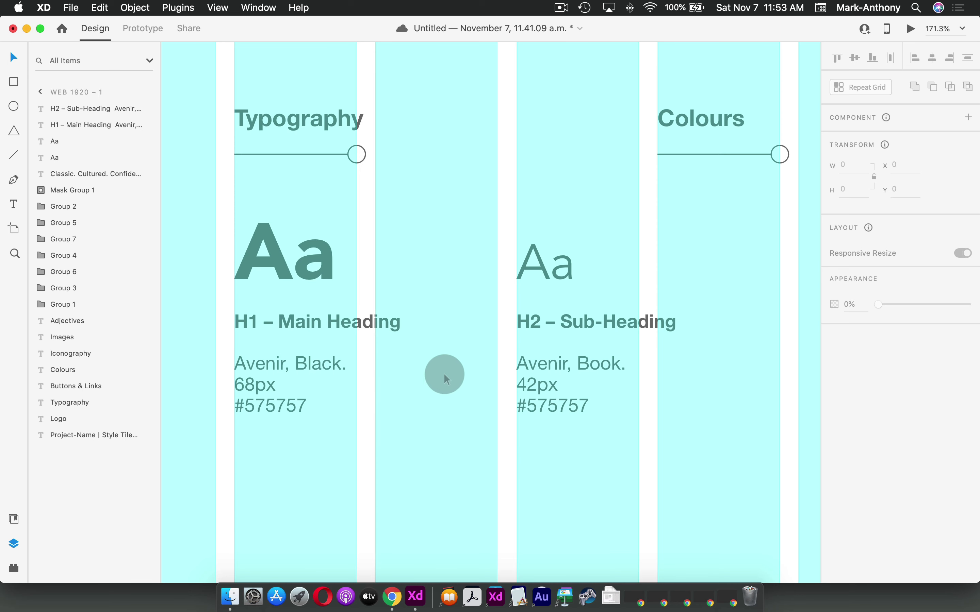
# Show the installed plugins and look through the catalogue of available plugins.
pyautogui.scroll(-2, 441, 389)
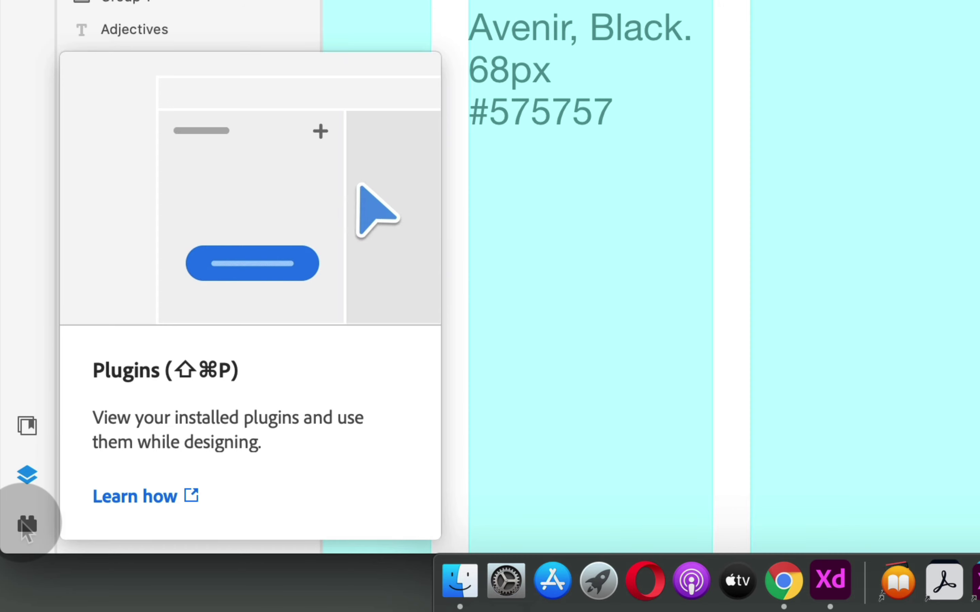
pyautogui.click(23, 526)
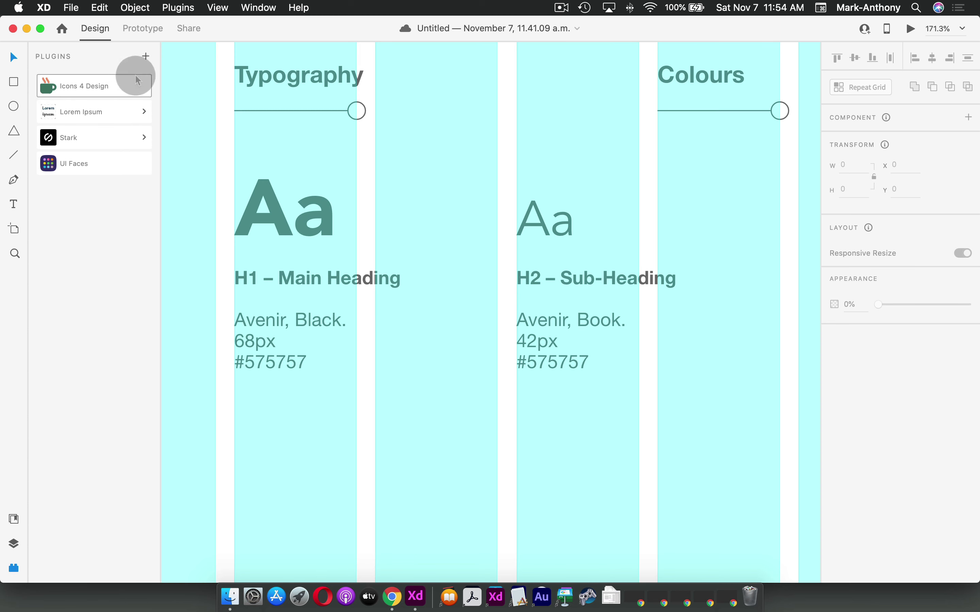
pyautogui.click(146, 57)
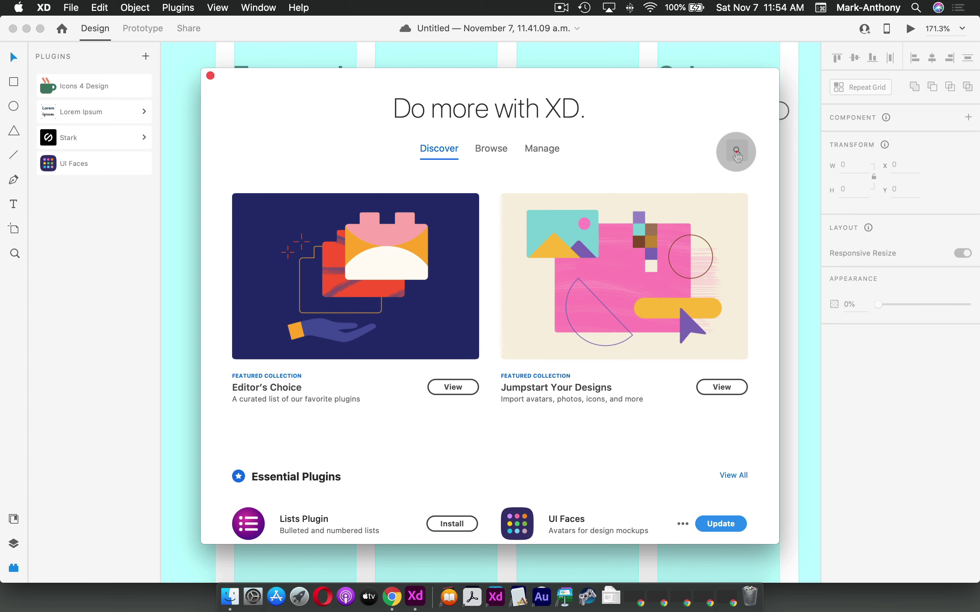
pyautogui.click(736, 153)
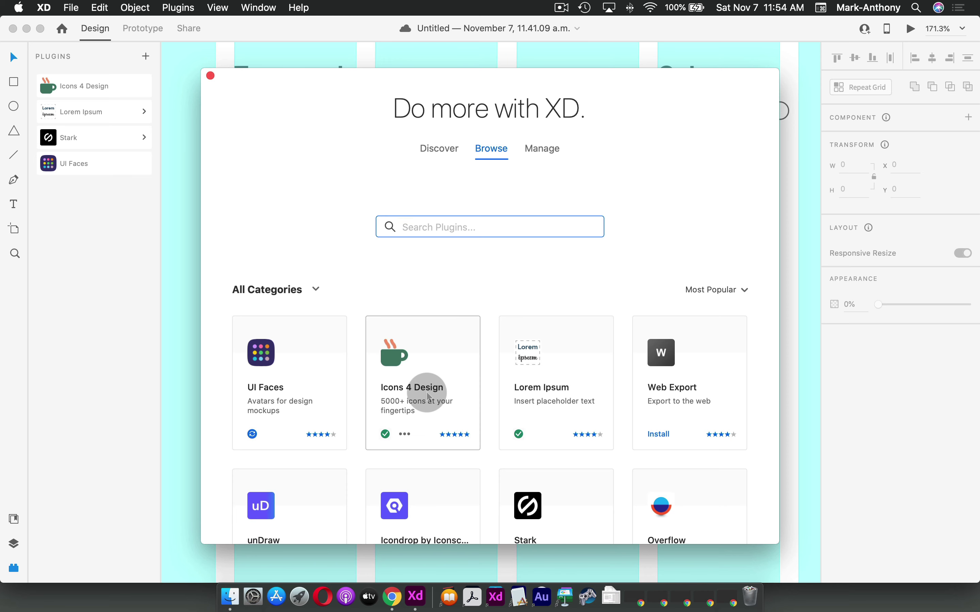
pyautogui.press('Escape')
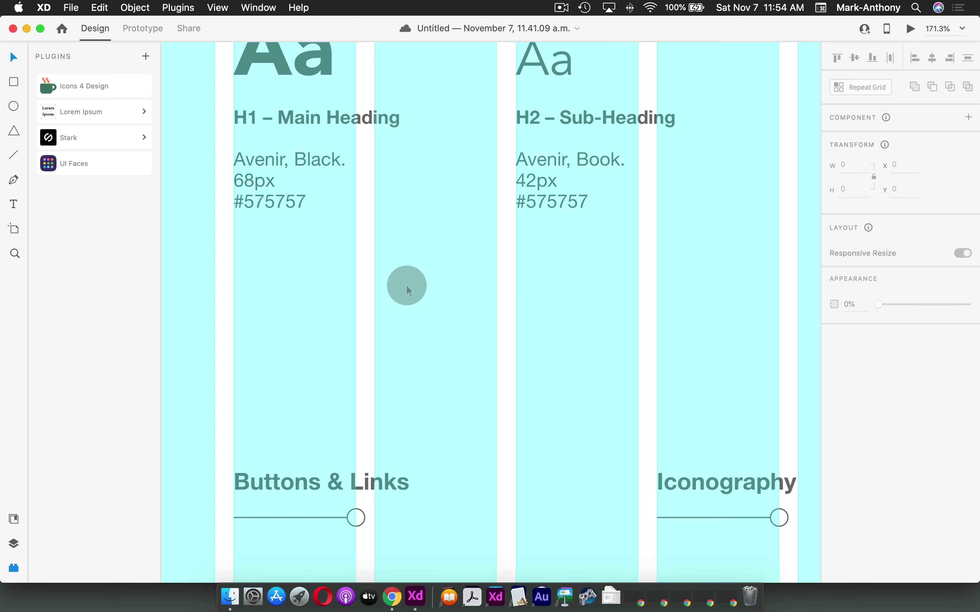
# Draw a 347 × 145 rectangle across three grid columns below the captions and fill it with Cicero (English) placeholder text.
pyautogui.click(13, 81)
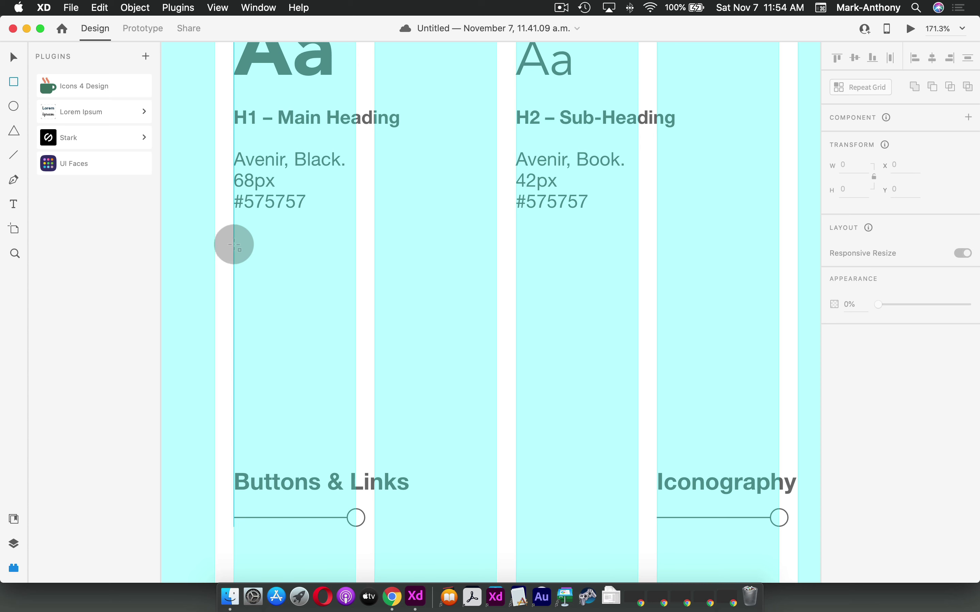
pyautogui.moveTo(234, 245)
pyautogui.mouseDown()
pyautogui.moveTo(514, 310)
pyautogui.moveTo(640, 353)
pyautogui.moveTo(638, 413)
pyautogui.mouseUp()
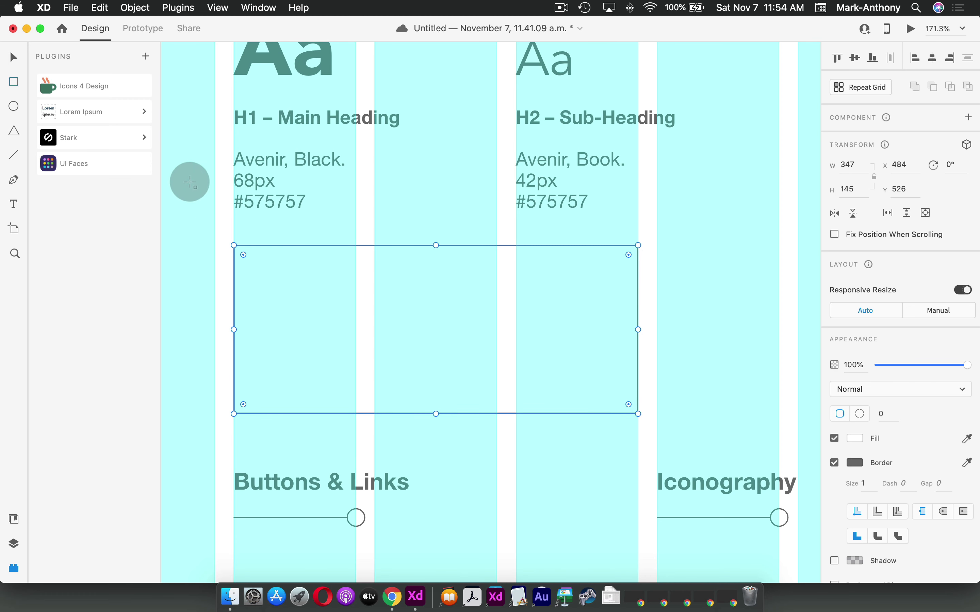
pyautogui.click(143, 112)
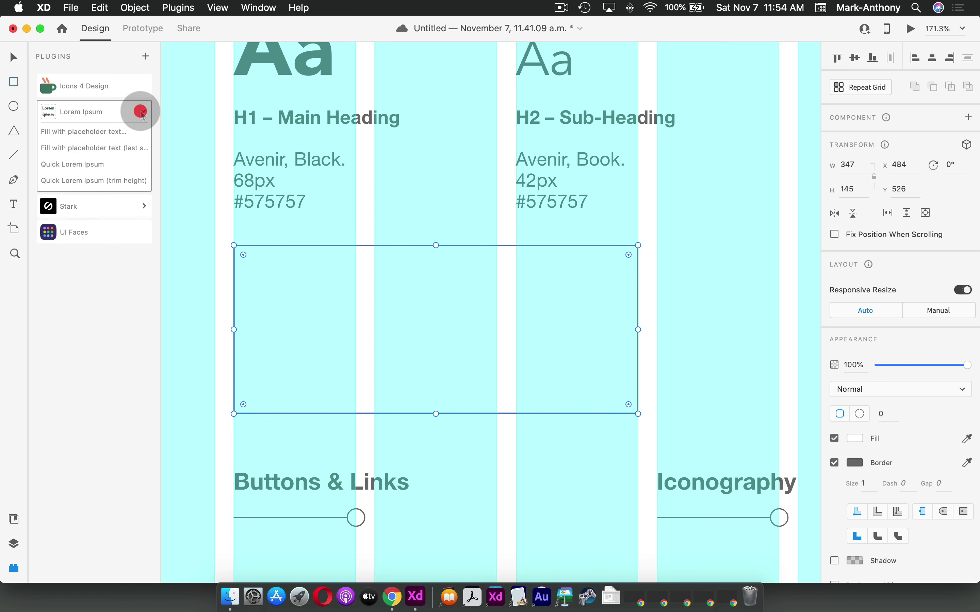
pyautogui.click(78, 134)
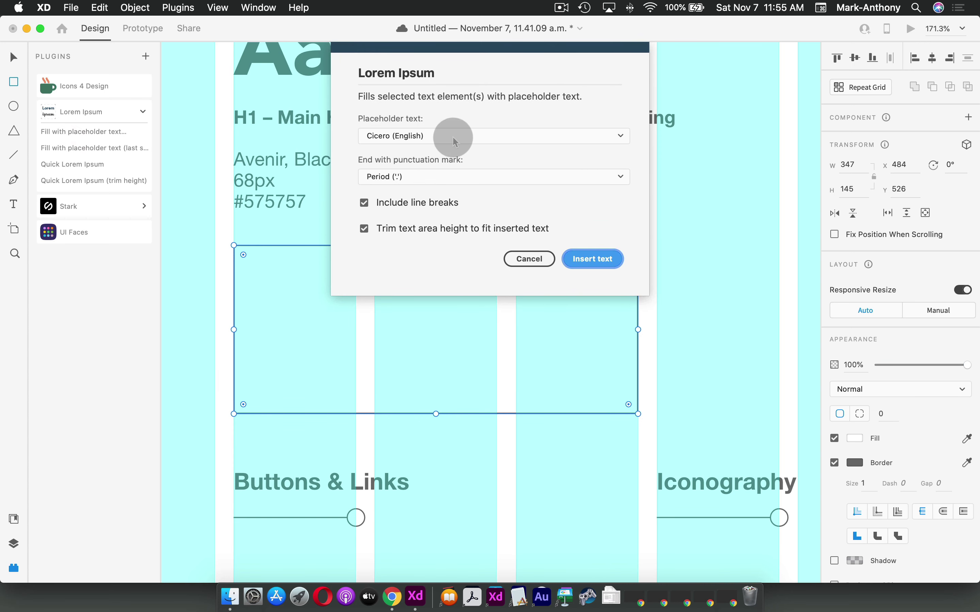
pyautogui.click(602, 263)
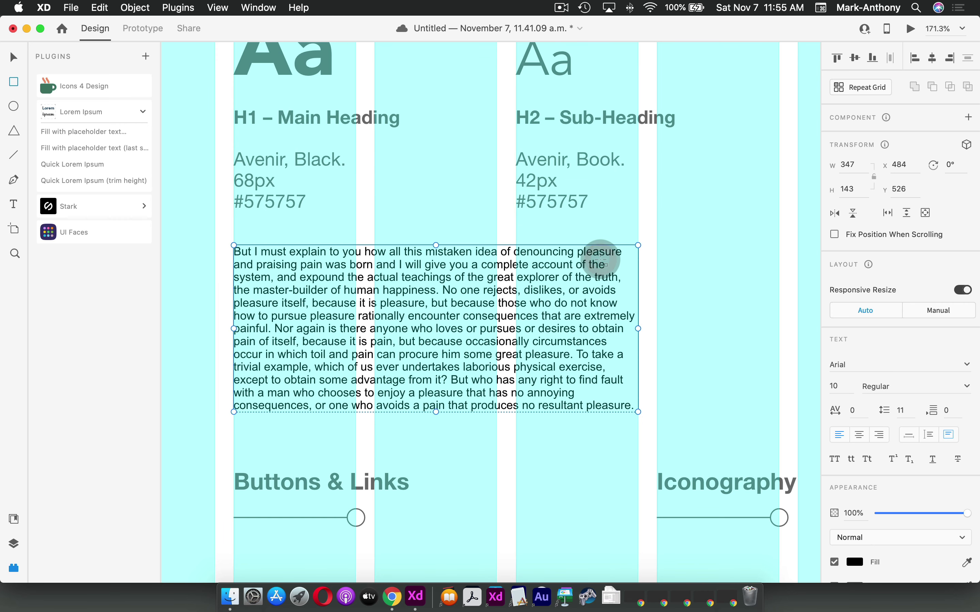
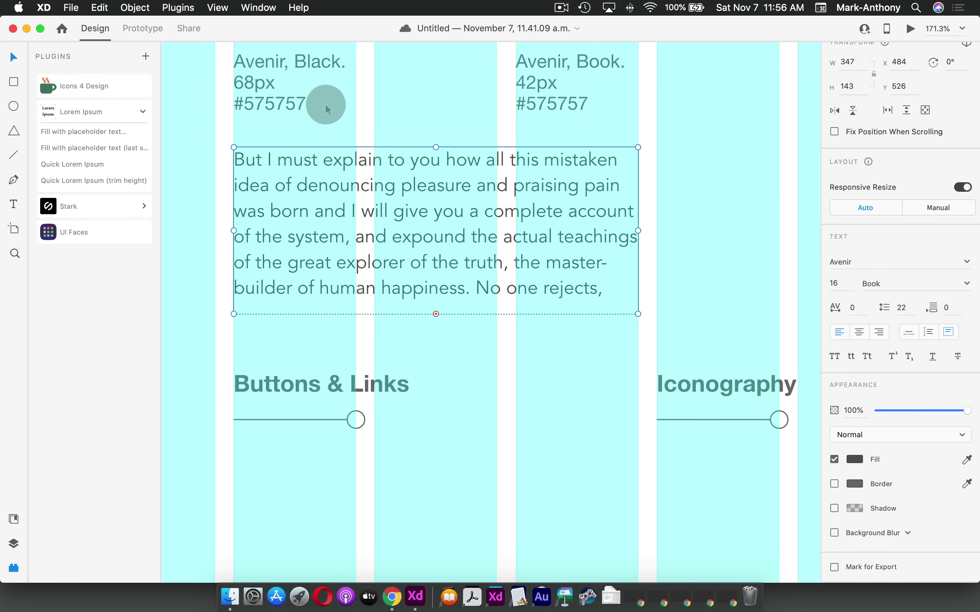
# Move the "Buttons & Links" and "Iconography" headings with their divider lines further down the artboard.
pyautogui.scroll(-5, 463, 274)
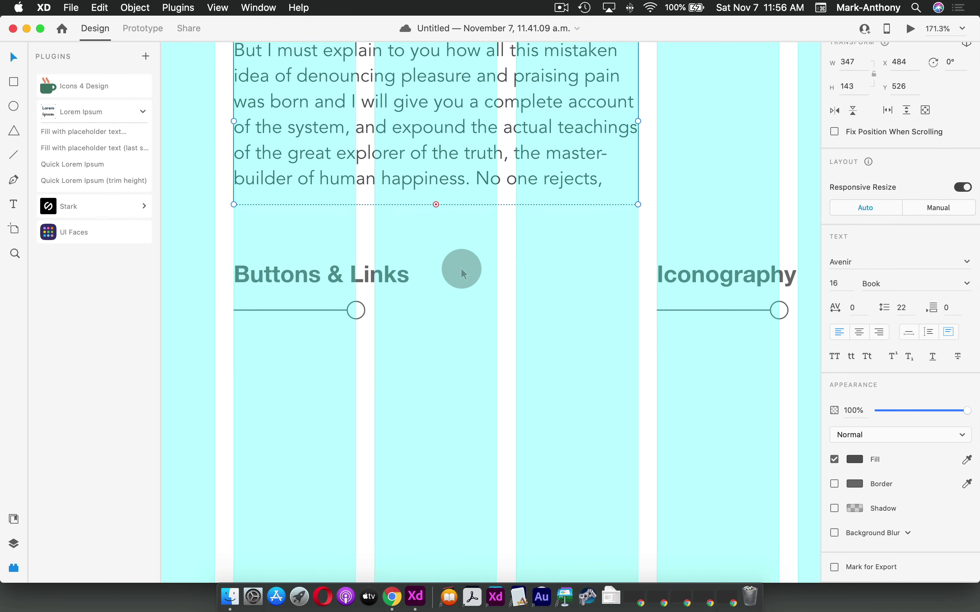
pyautogui.moveTo(216, 237); pyautogui.dragTo(775, 322)
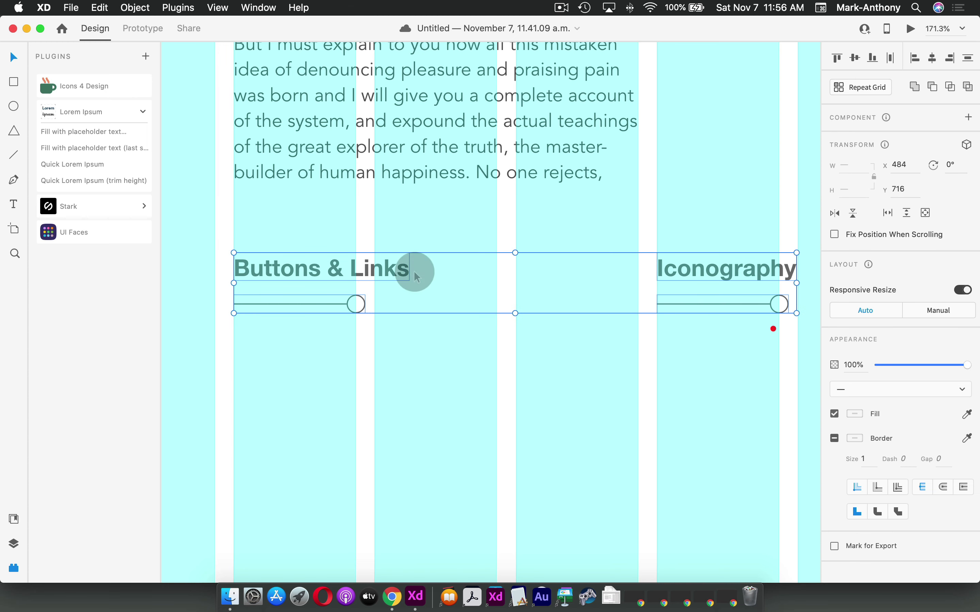
pyautogui.moveTo(361, 262); pyautogui.dragTo(364, 423)
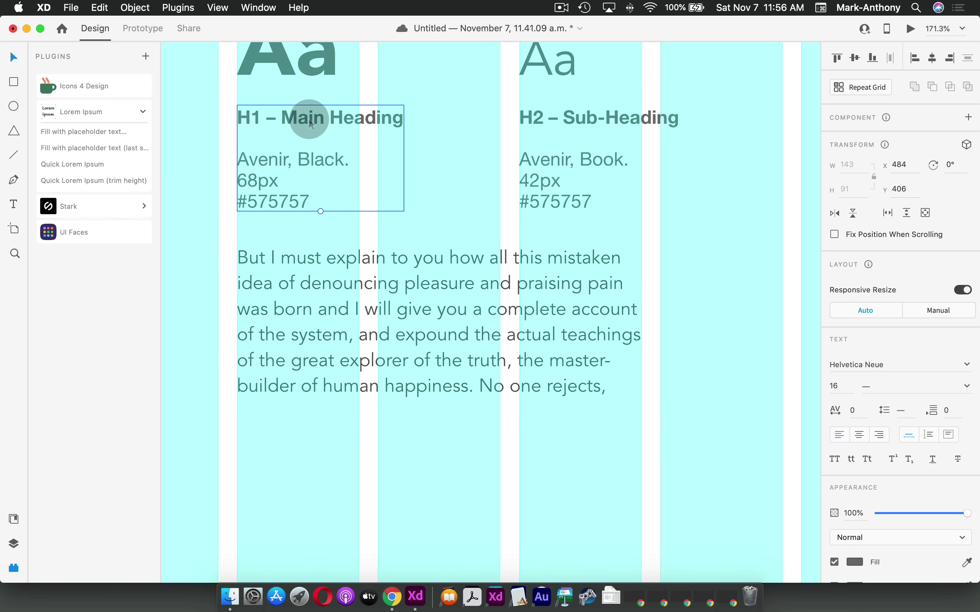
# Duplicate the H1 caption below the sample paragraph at X 484, Y 682 and change its heading to "P – Paragraph".
pyautogui.moveTo(311, 123); pyautogui.dragTo(389, 440)
pyautogui.doubleClick(310, 445)
pyautogui.doubleClick(242, 439)
pyautogui.write('P – ')
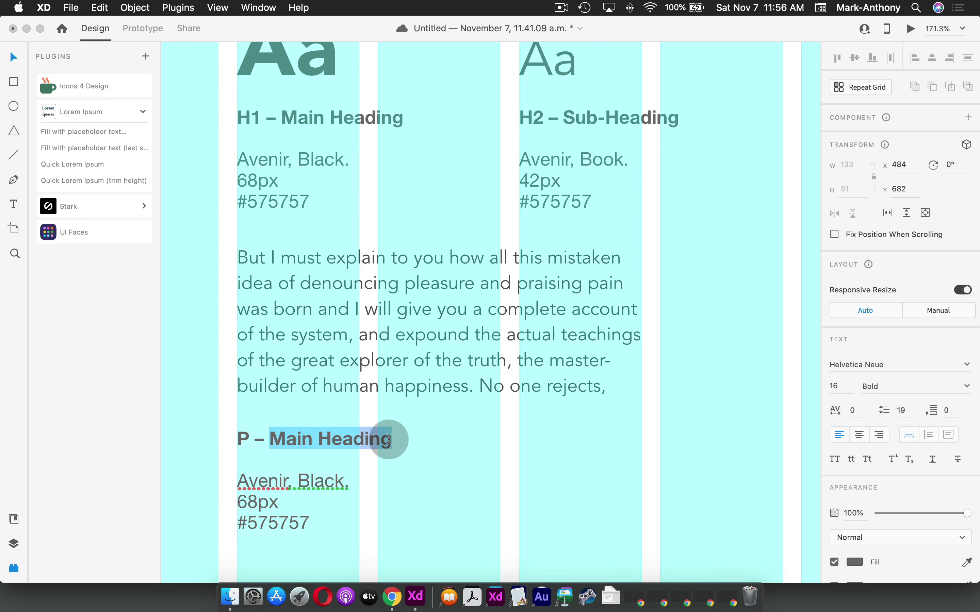
pyautogui.write('Paragraph')
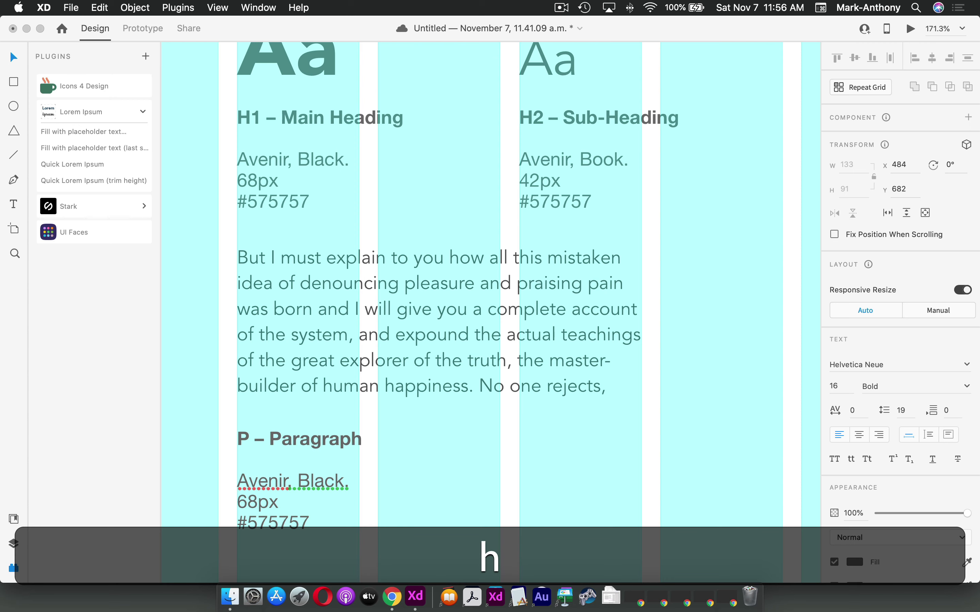
# Update the font details in the paragraph caption to "Avenir, Book." and "16px/22px".
pyautogui.doubleClick(301, 480)
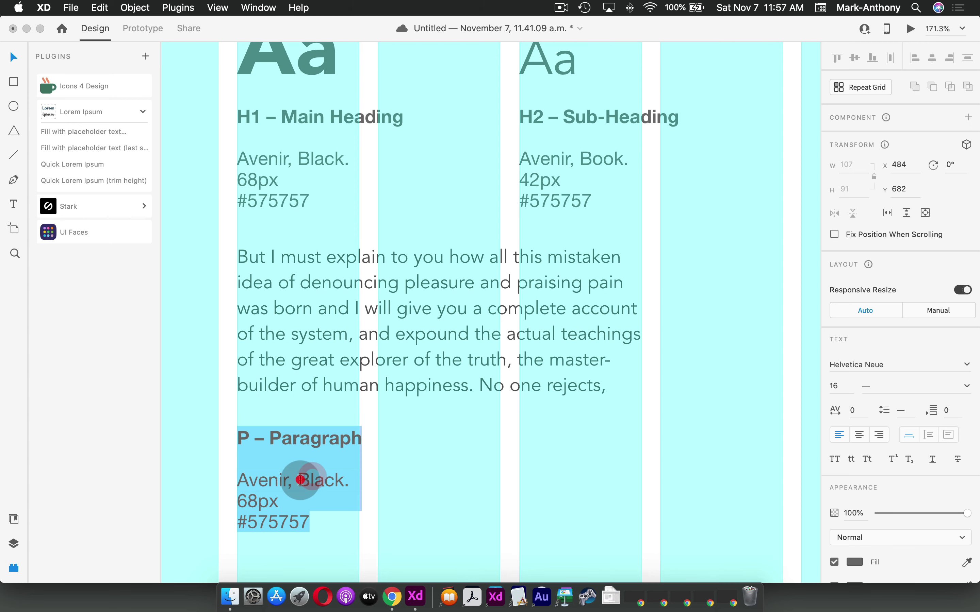
pyautogui.click(300, 481)
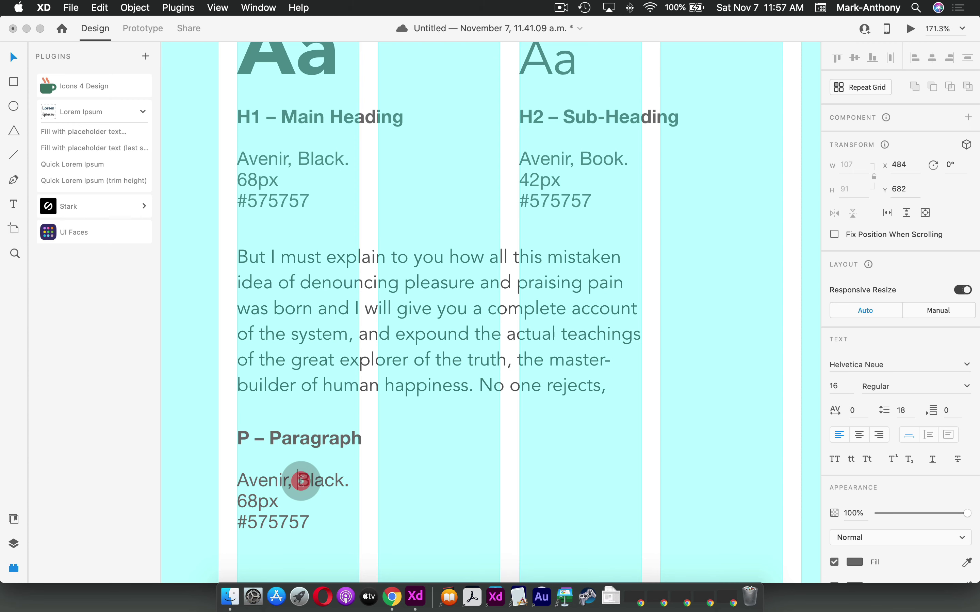
pyautogui.moveTo(300, 481); pyautogui.dragTo(340, 480)
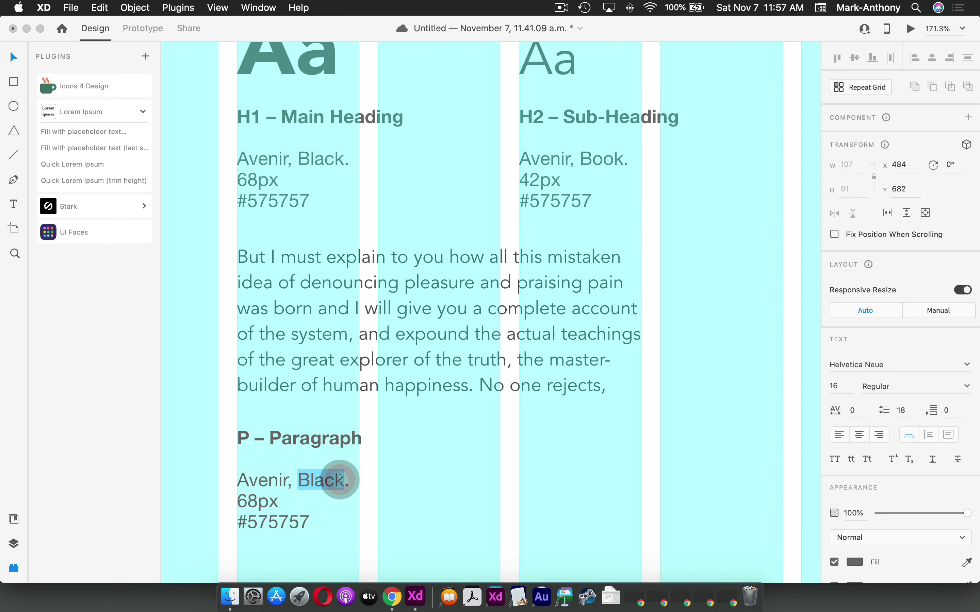
pyautogui.write('Book')
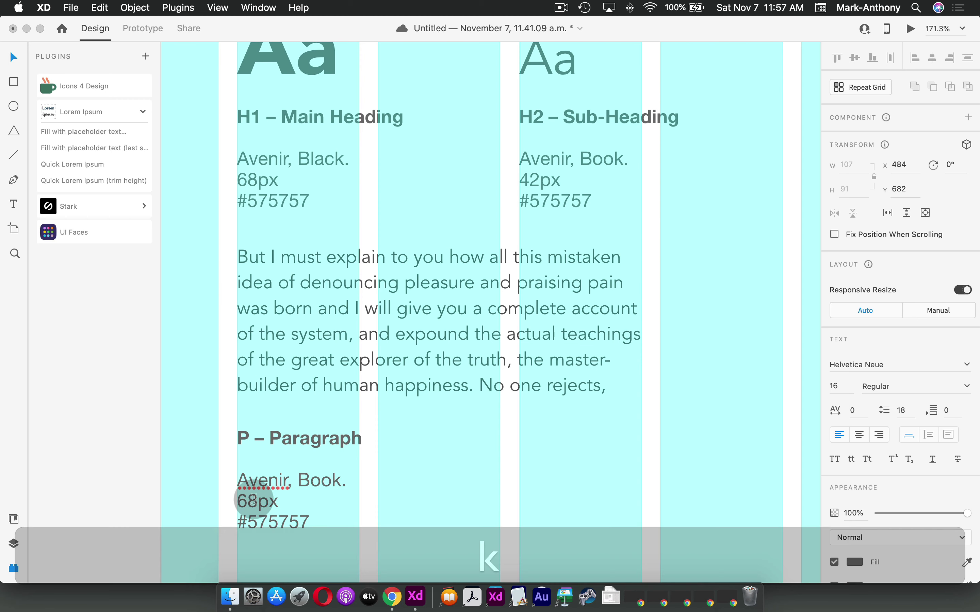
pyautogui.moveTo(255, 502); pyautogui.dragTo(240, 502)
pyautogui.write('16px')
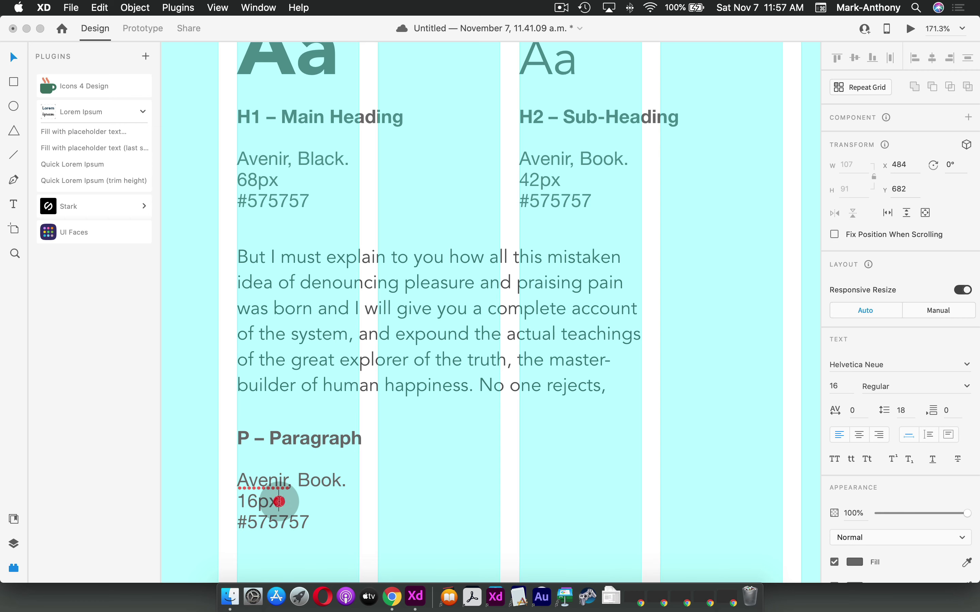
pyautogui.write('/22')
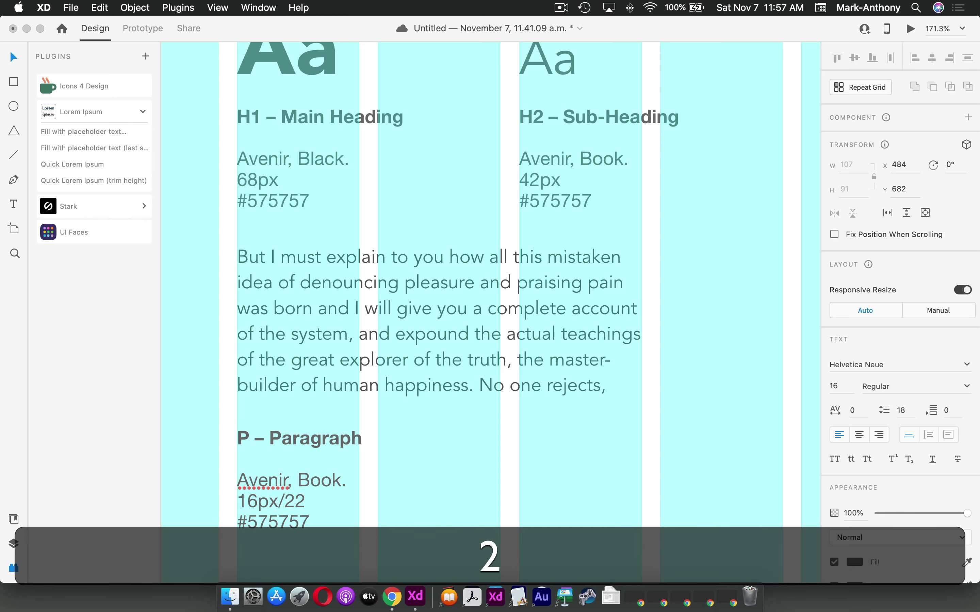
pyautogui.write('px')
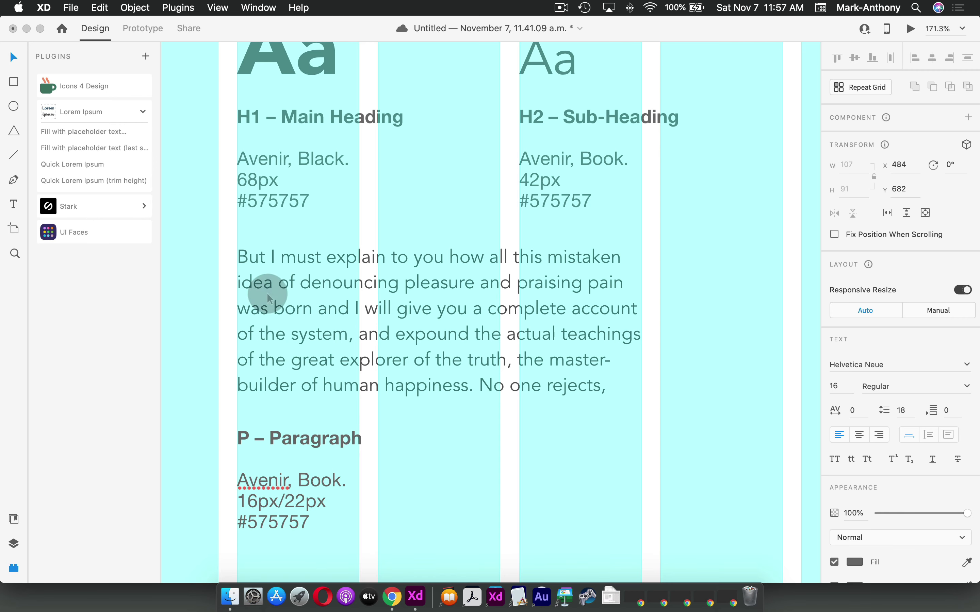
pyautogui.press('Escape')
# Move the sample paragraph and its caption together slightly down, so the paragraph sits at Y 528.
pyautogui.press('super+minus')
pyautogui.press('super+minus')
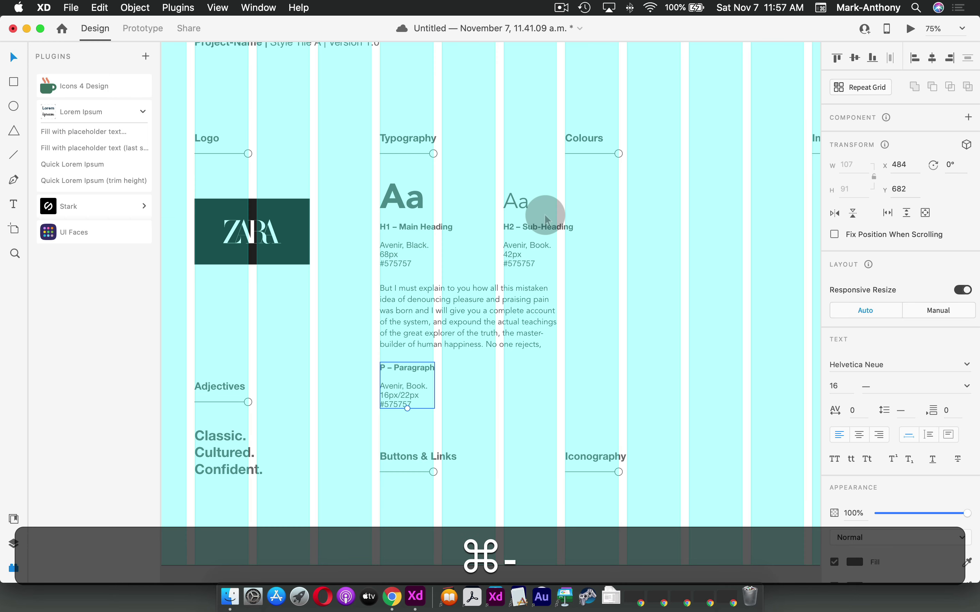
pyautogui.hscroll(2, 544, 214)
pyautogui.moveTo(319, 295); pyautogui.dragTo(408, 395)
pyautogui.moveTo(395, 330); pyautogui.dragTo(395, 328)
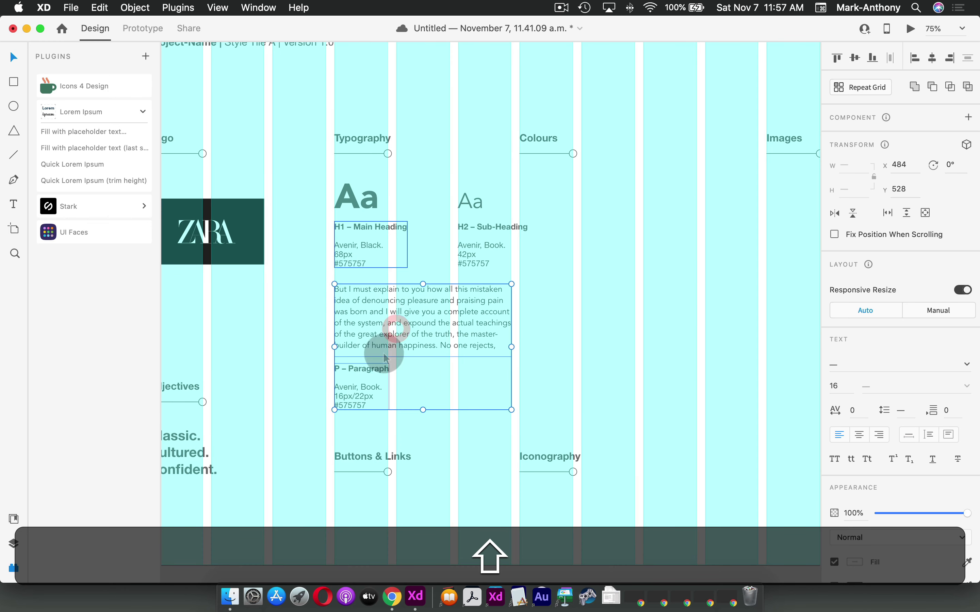
# Lower the "P – Paragraph" caption a little further below the sample paragraph, deselect it and save the document.
pyautogui.click(385, 405)
pyautogui.moveTo(367, 391); pyautogui.dragTo(367, 400)
pyautogui.click(526, 483)
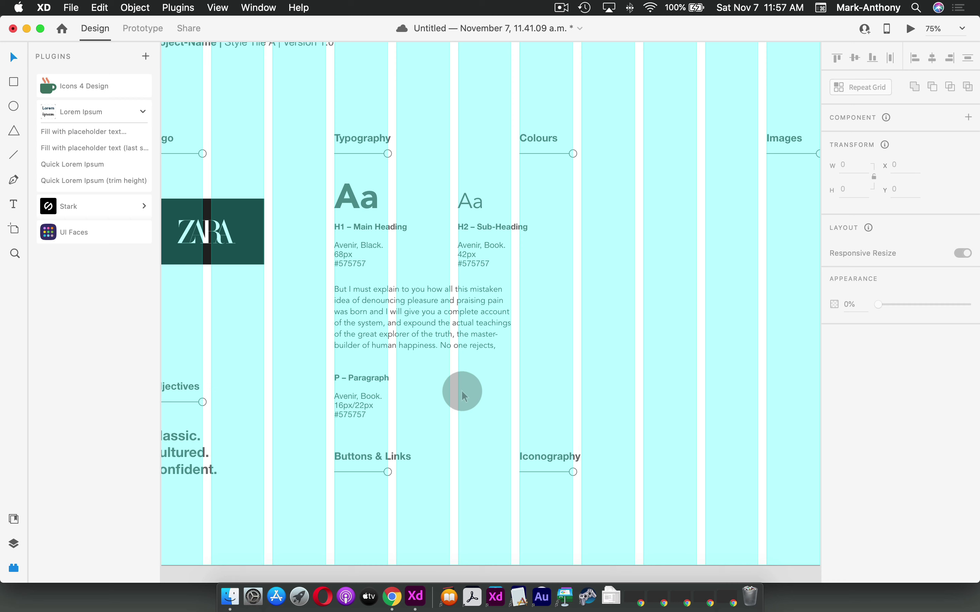
pyautogui.press('super+s')
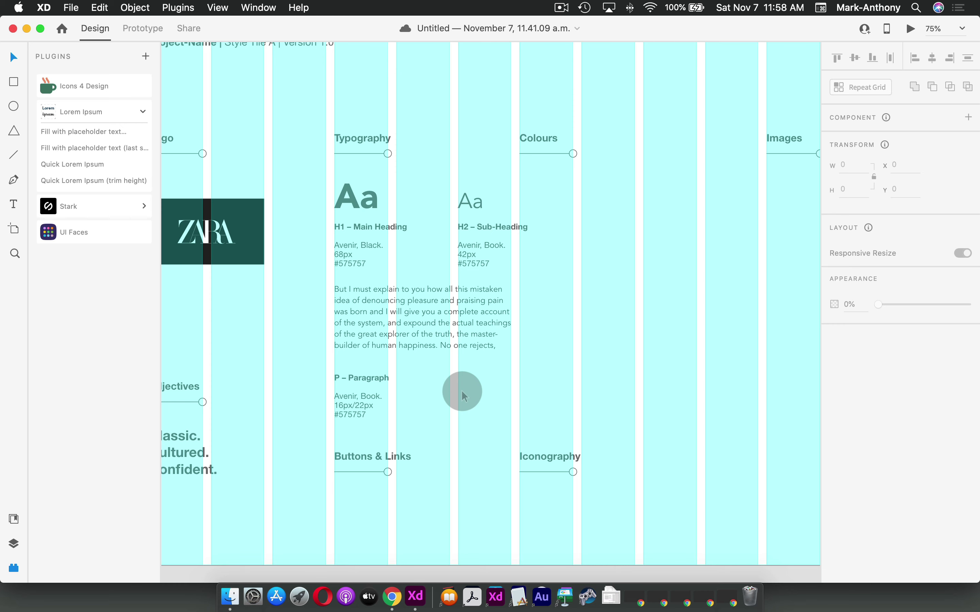
# Draw a button rectangle under the "Buttons & Links" heading at X 484, Y 932 and set its size to 144 × 48.
pyautogui.scroll(-5, 458, 409)
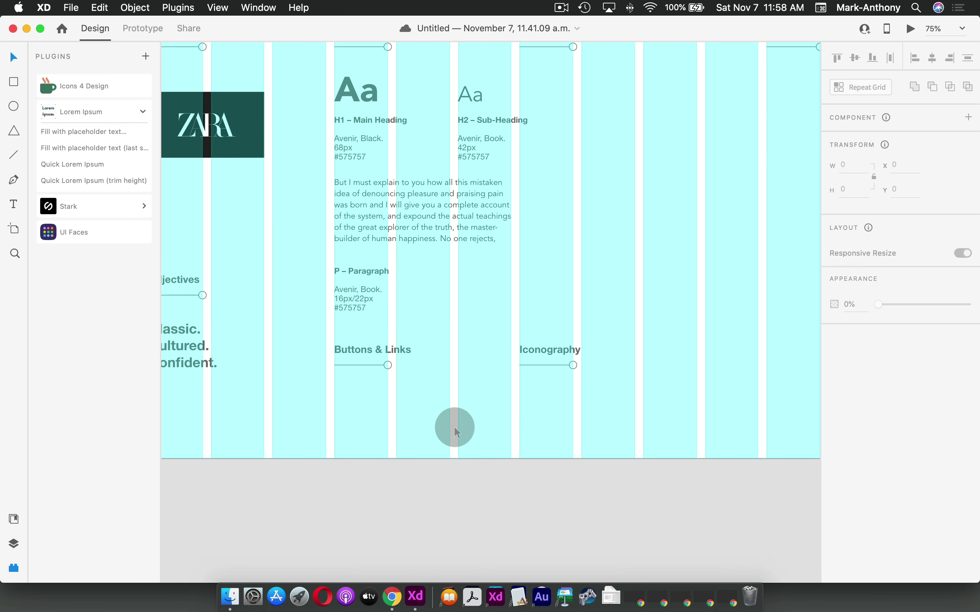
pyautogui.click(13, 82)
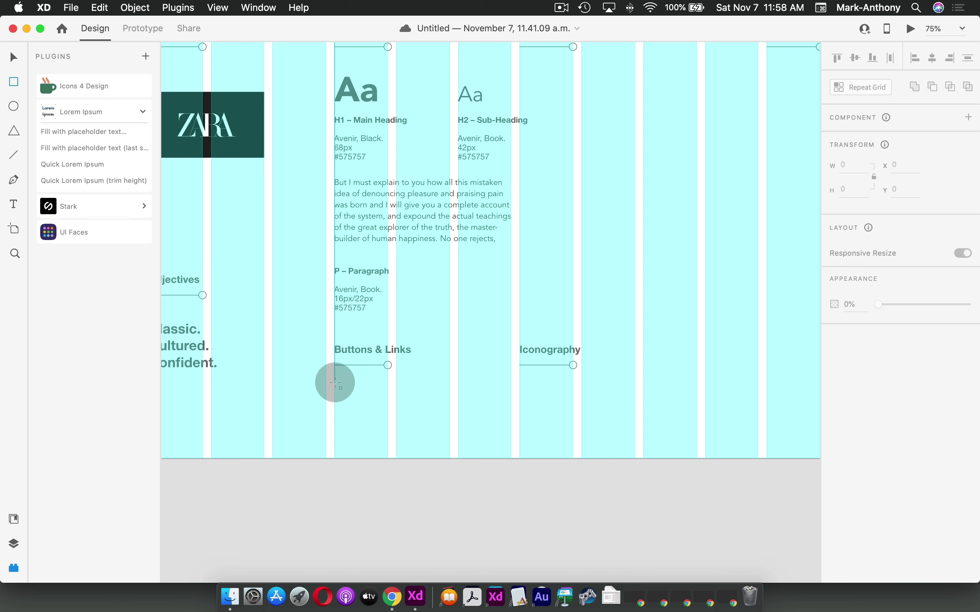
pyautogui.moveTo(335, 382); pyautogui.dragTo(393, 406)
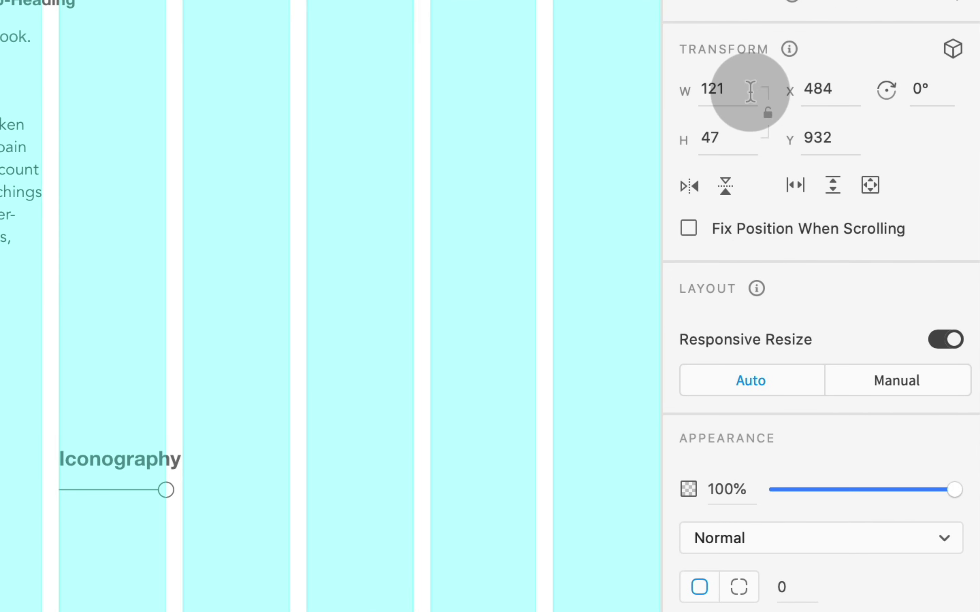
pyautogui.click(733, 85)
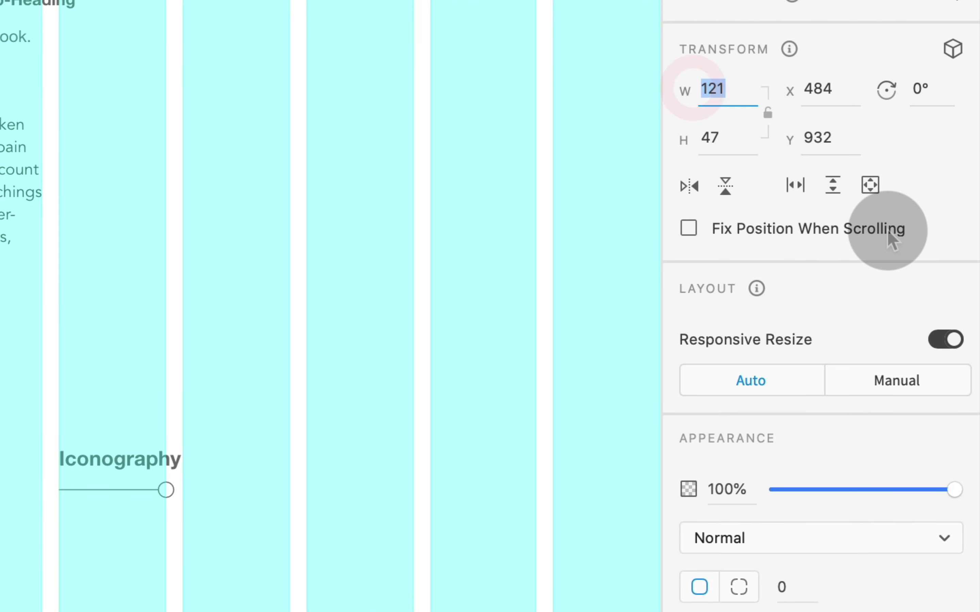
pyautogui.write('144')
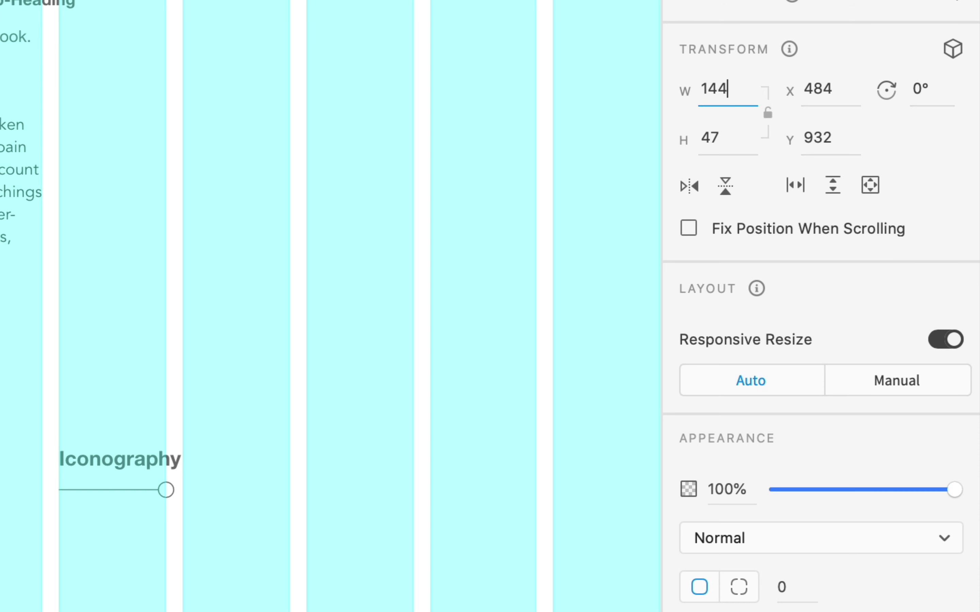
pyautogui.press('Tab')
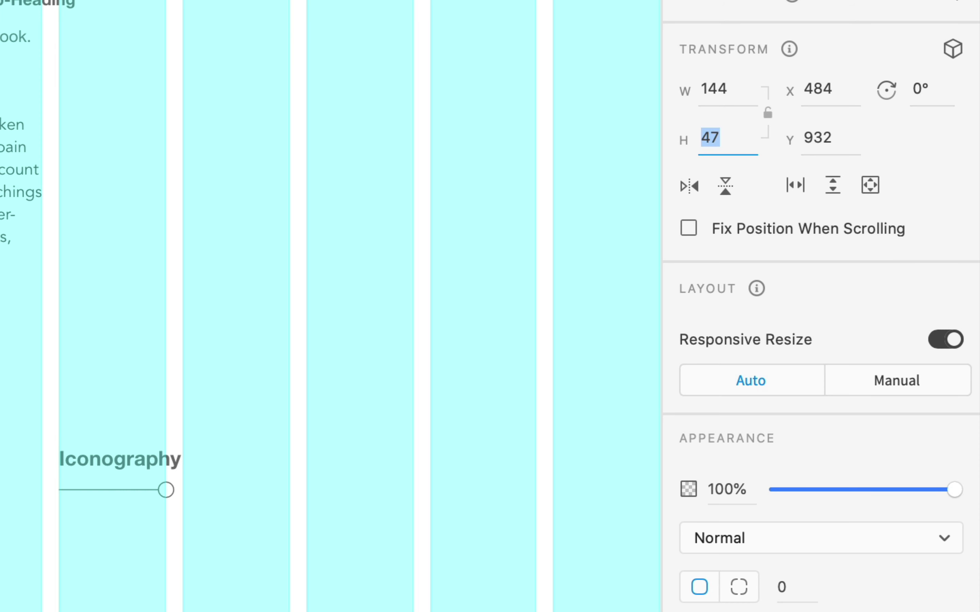
pyautogui.press('Tab')
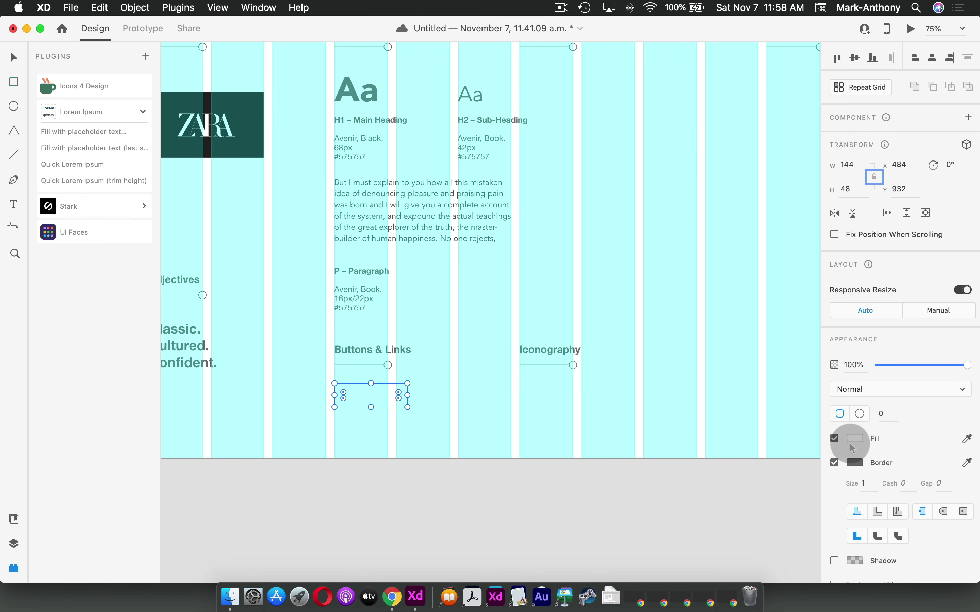
# Fill the button rectangle with black (#000000) and remove its border.
pyautogui.click(855, 439)
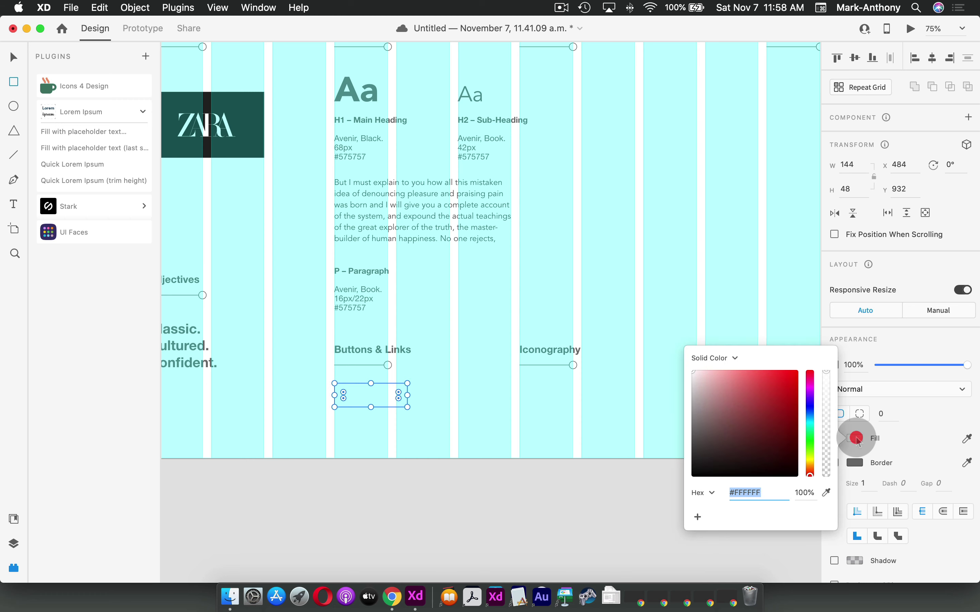
pyautogui.moveTo(709, 452); pyautogui.dragTo(674, 489)
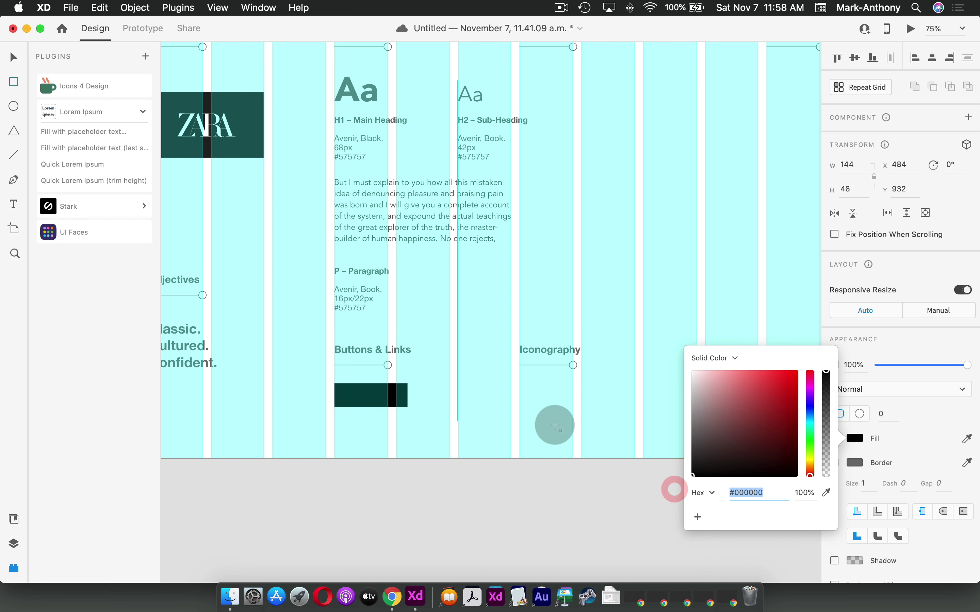
pyautogui.click(908, 344)
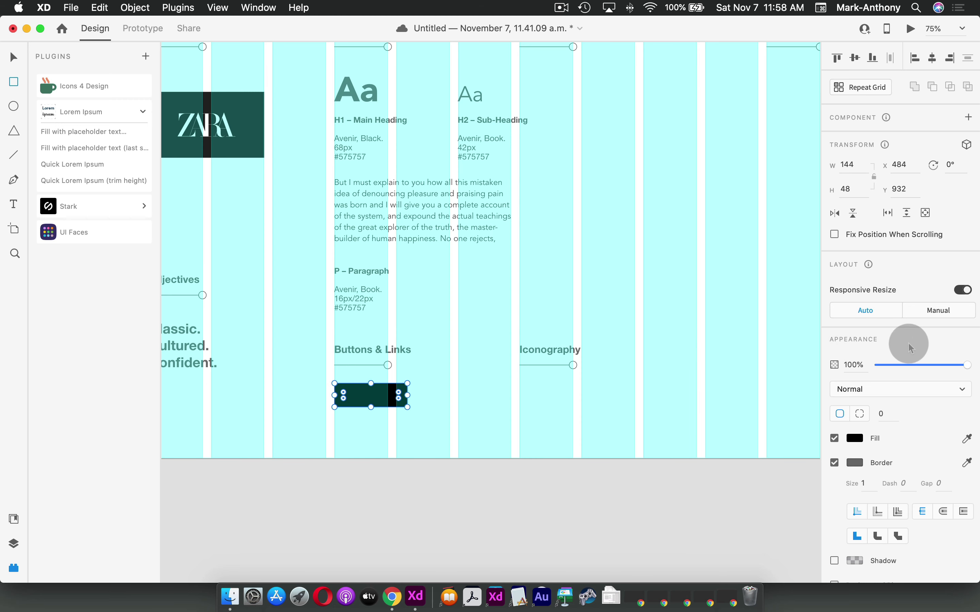
pyautogui.click(834, 463)
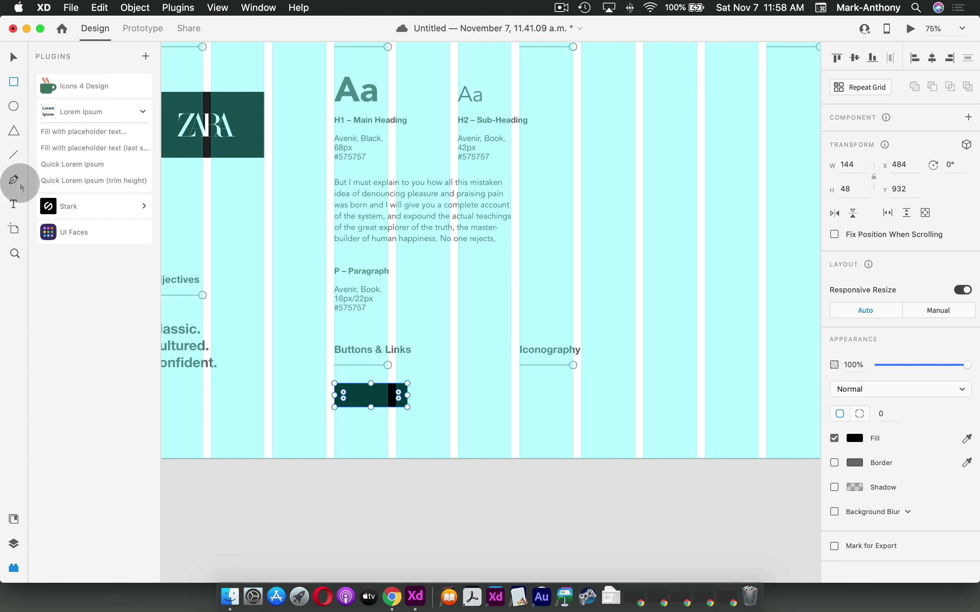
# Add the text label "Button" in Avenir Book 16 below the black rectangle and fill it with white (#FFFFFF).
pyautogui.click(13, 202)
pyautogui.click(353, 421)
pyautogui.write('Button')
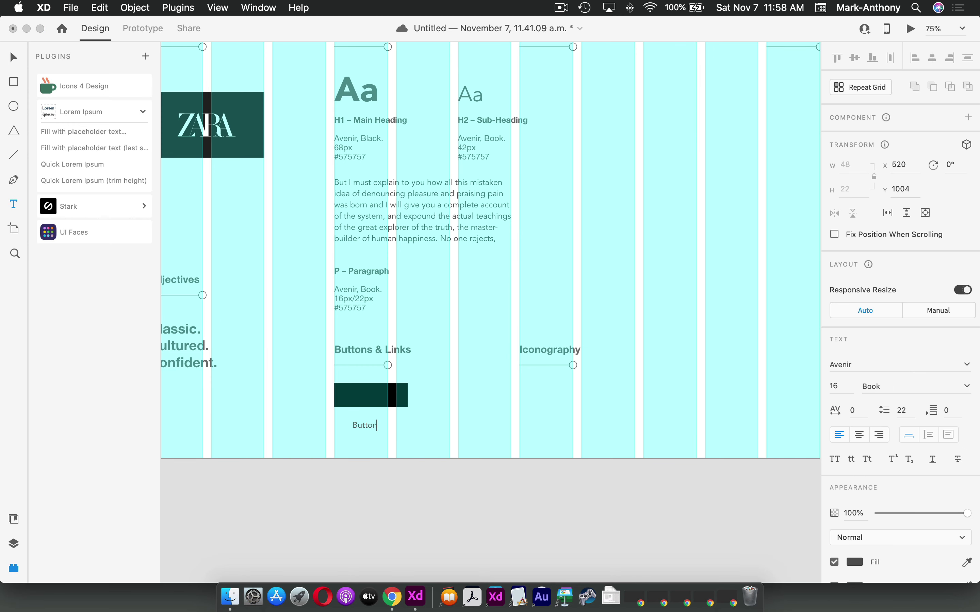
pyautogui.press('Escape')
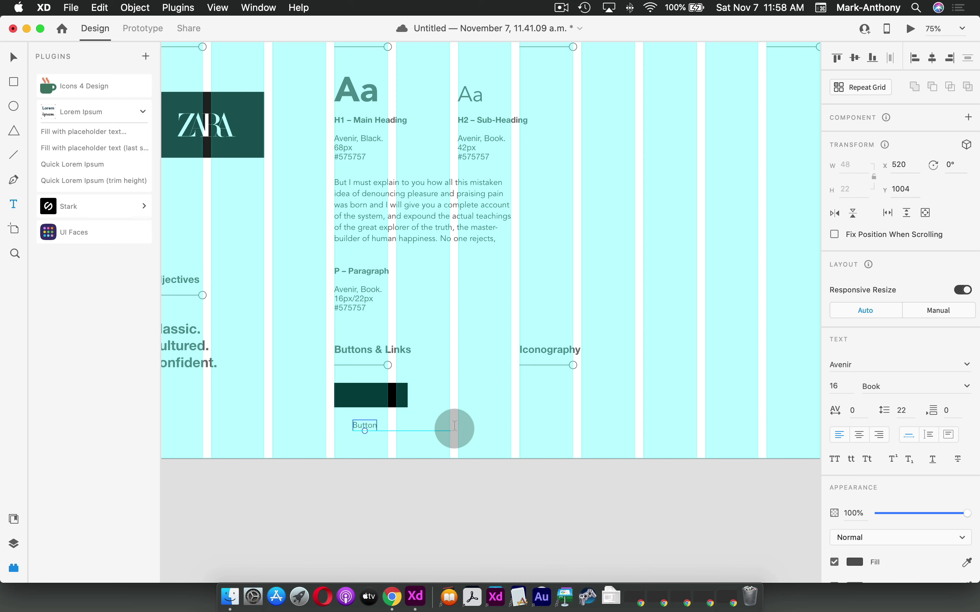
pyautogui.scroll(-5, 866, 511)
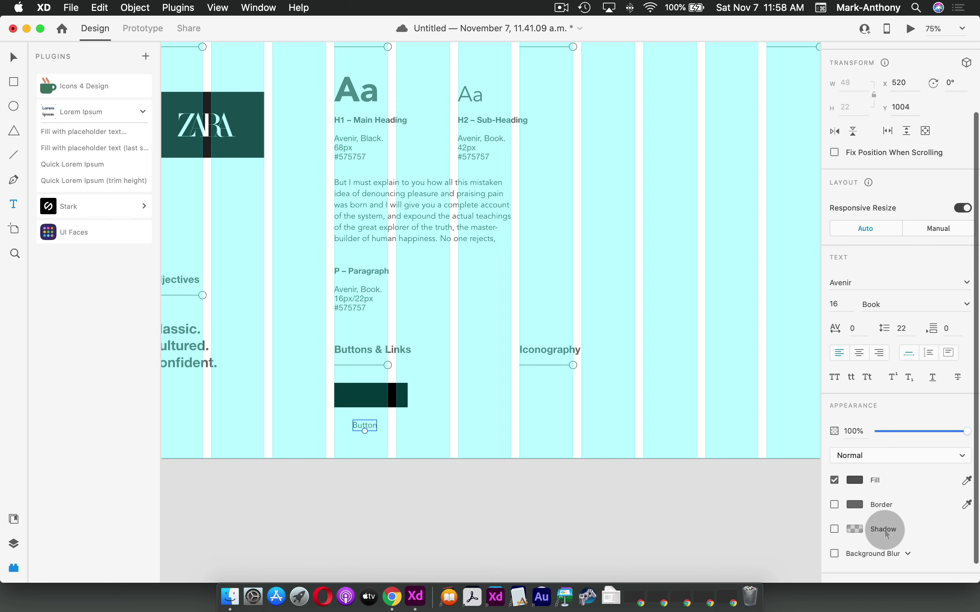
pyautogui.click(855, 461)
pyautogui.moveTo(734, 445); pyautogui.dragTo(672, 368)
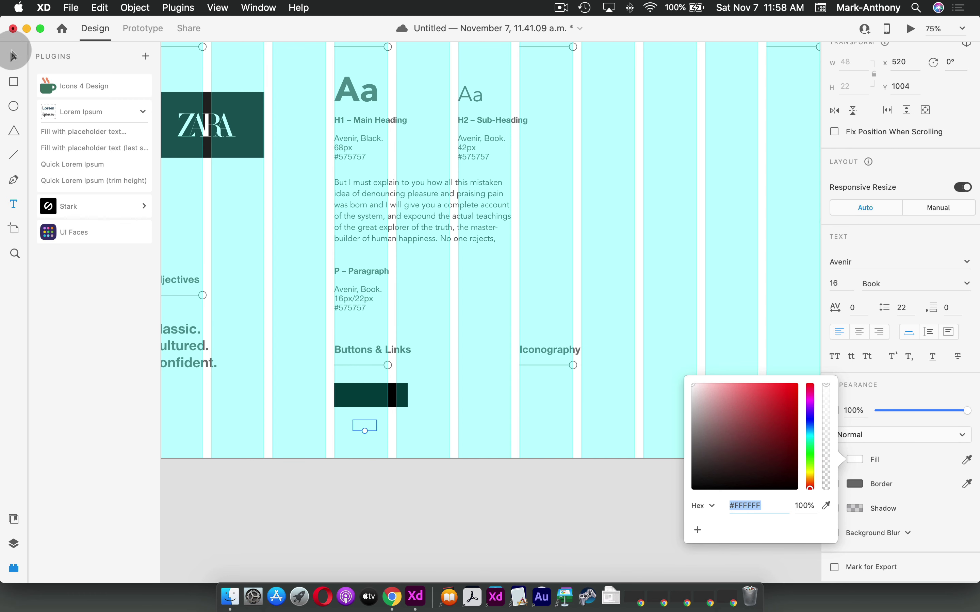
# Move the "Button" label onto the black rectangle and center the two with each other vertically and horizontally.
pyautogui.click(13, 59)
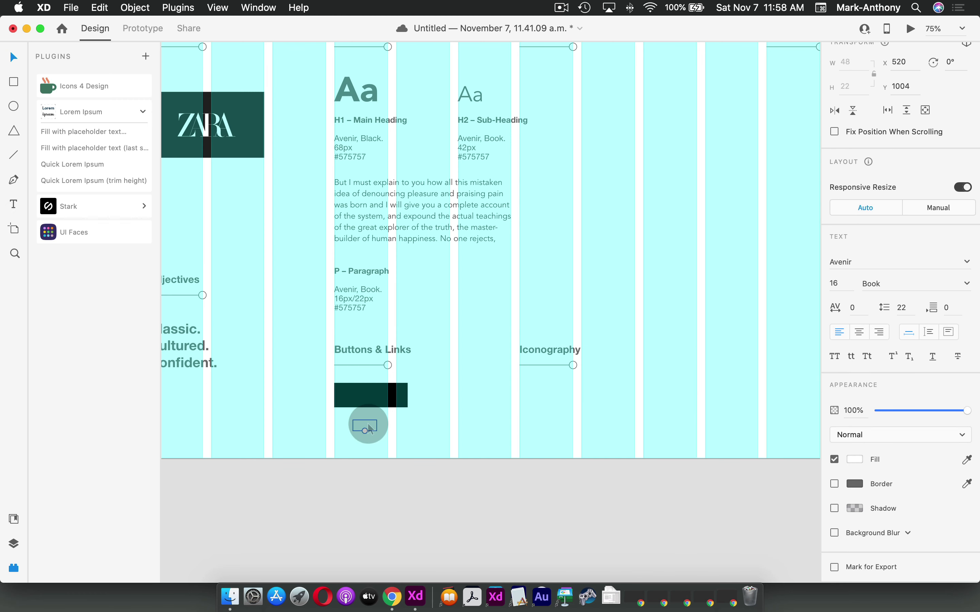
pyautogui.moveTo(366, 427); pyautogui.dragTo(378, 402)
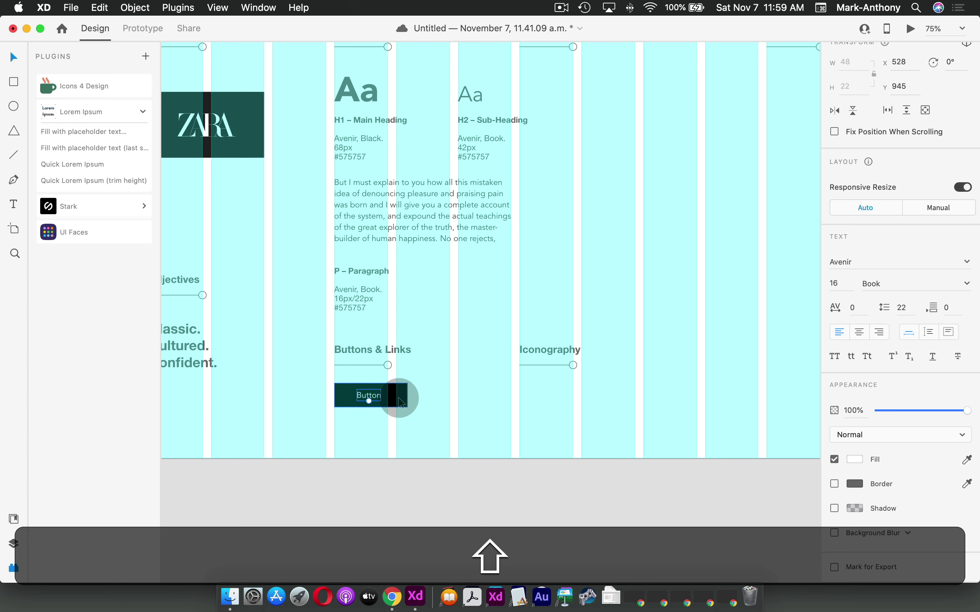
pyautogui.keyDown('shift'); pyautogui.click(398, 398); pyautogui.keyUp('shift')
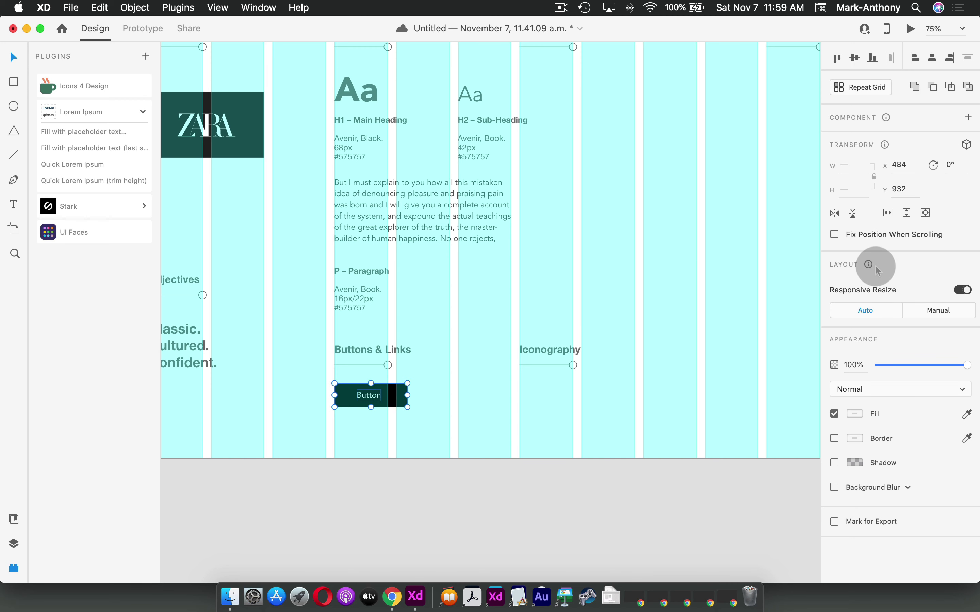
pyautogui.click(853, 57)
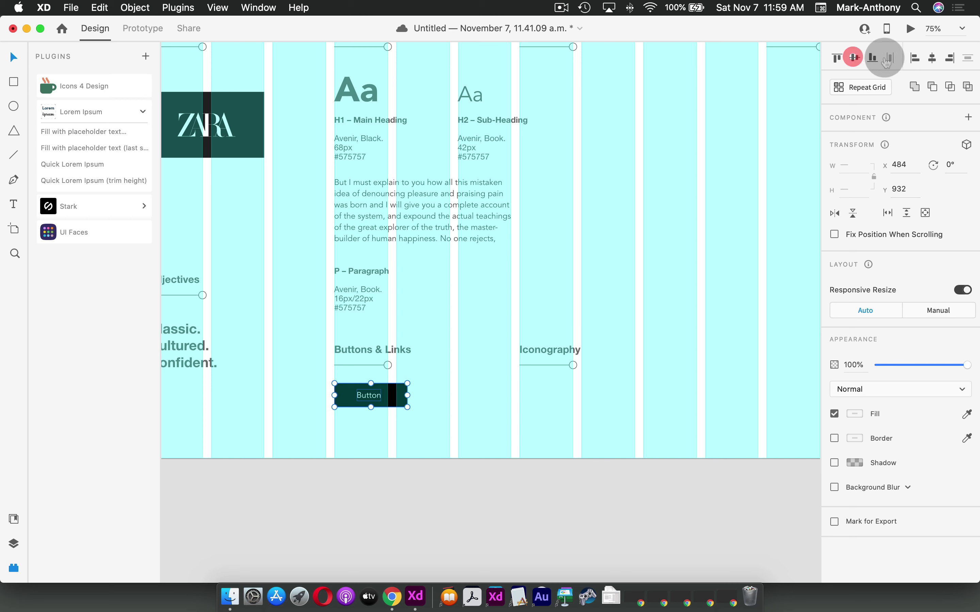
pyautogui.click(933, 58)
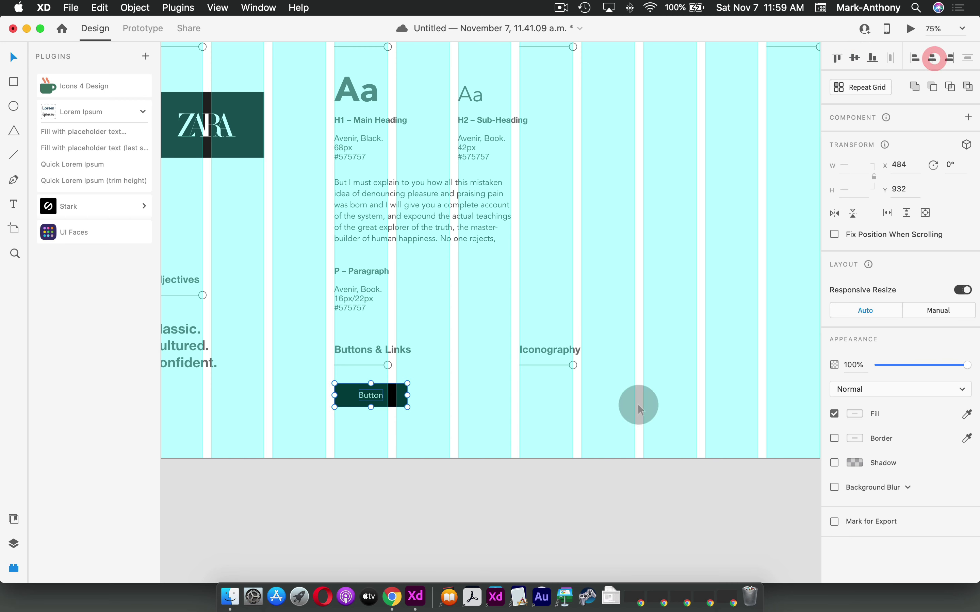
pyautogui.click(434, 444)
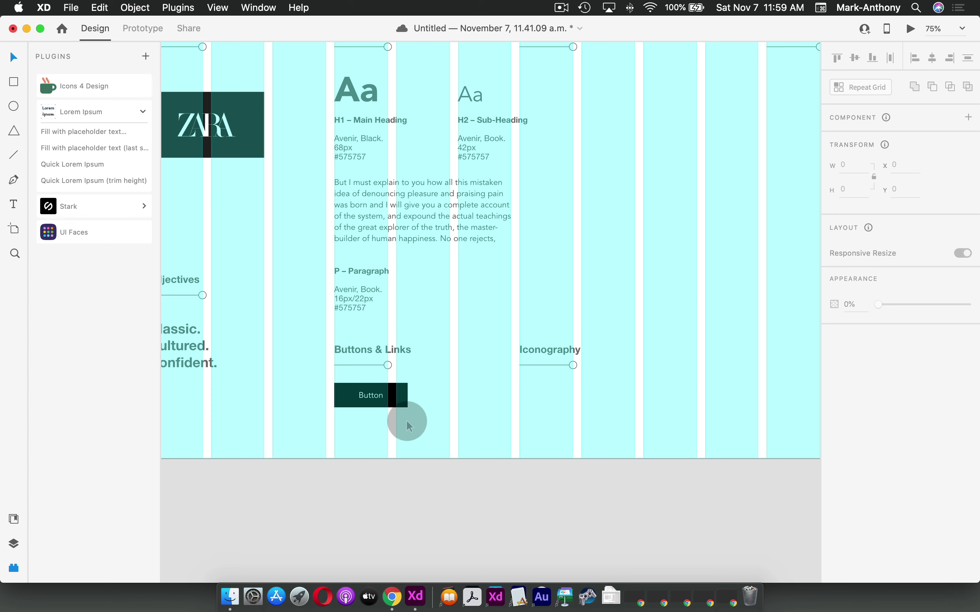
# Duplicate the black button with its label horizontally to the right, placing the copy at X 687, Y 932.
pyautogui.click(337, 391)
pyautogui.press('alt')
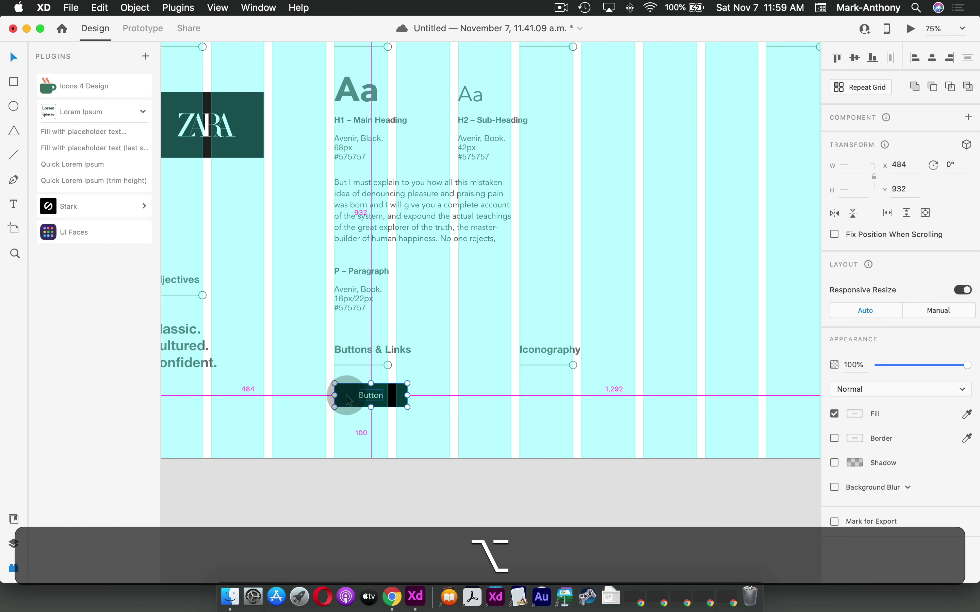
pyautogui.press('shift')
pyautogui.moveTo(348, 400); pyautogui.dragTo(450, 405)
pyautogui.click(551, 424)
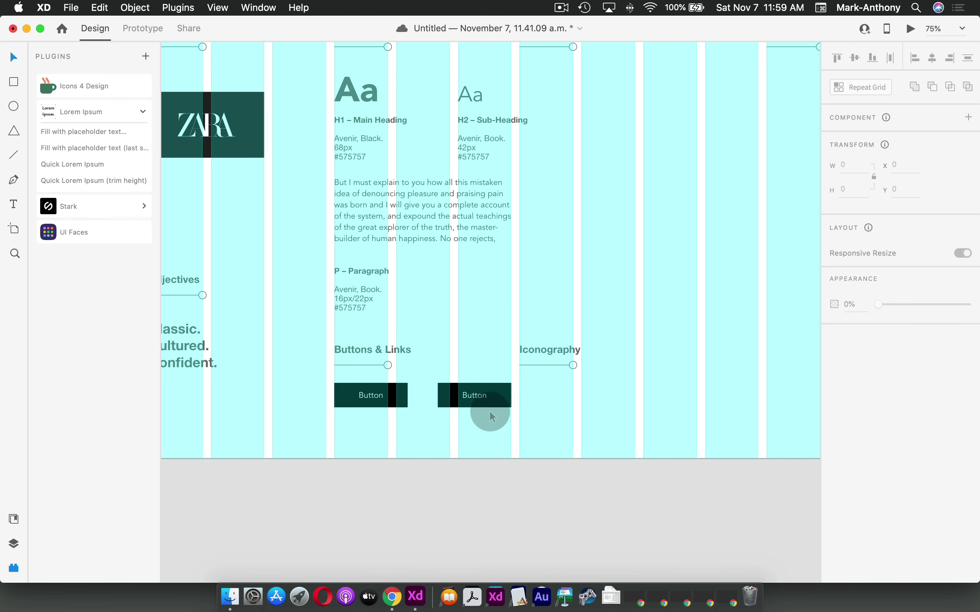
# Give the duplicated button's rectangle a white (#FFFFFF) fill and a black (#000000) border of size 1.
pyautogui.click(504, 403)
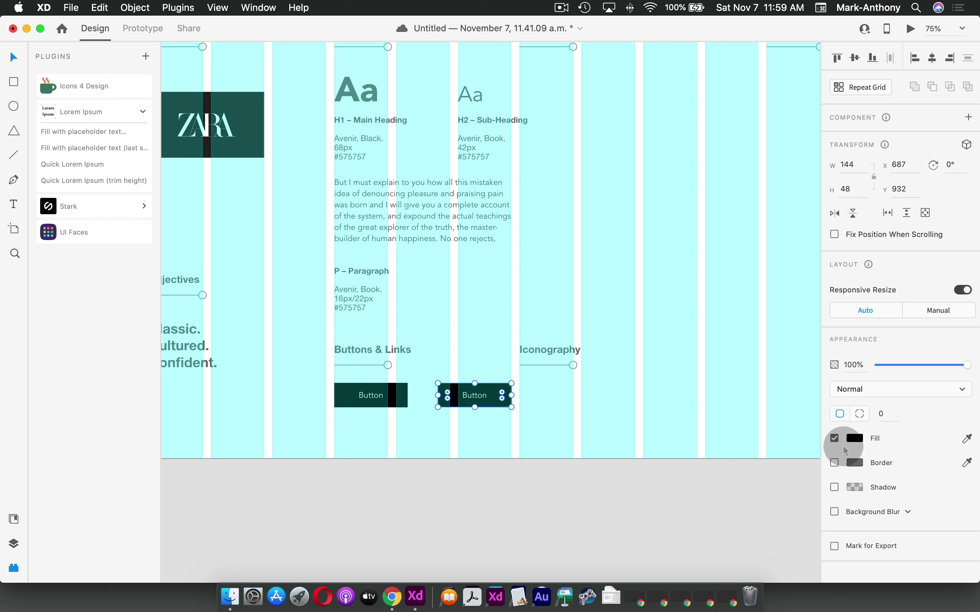
pyautogui.click(856, 444)
pyautogui.moveTo(720, 401); pyautogui.dragTo(688, 372)
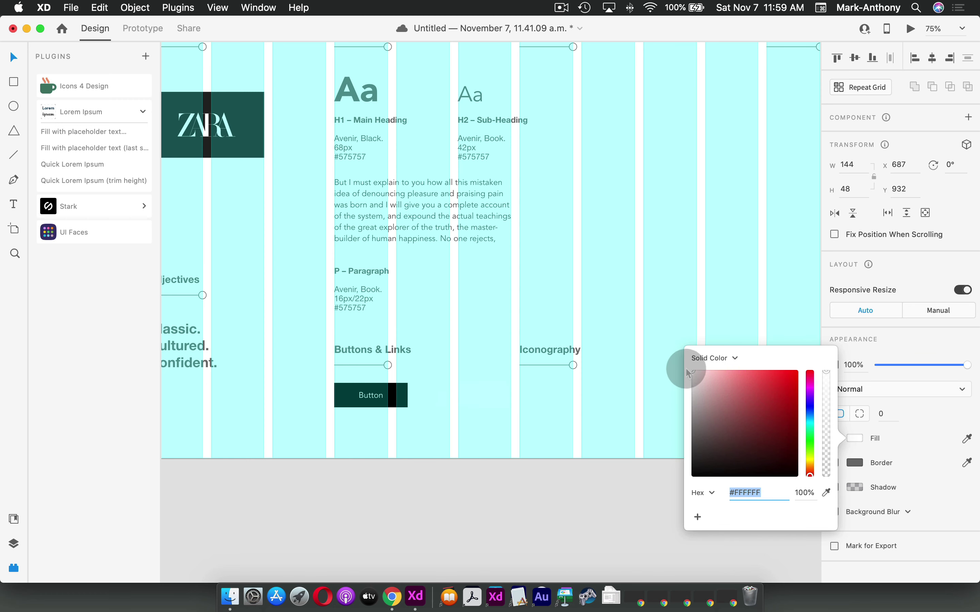
pyautogui.click(919, 470)
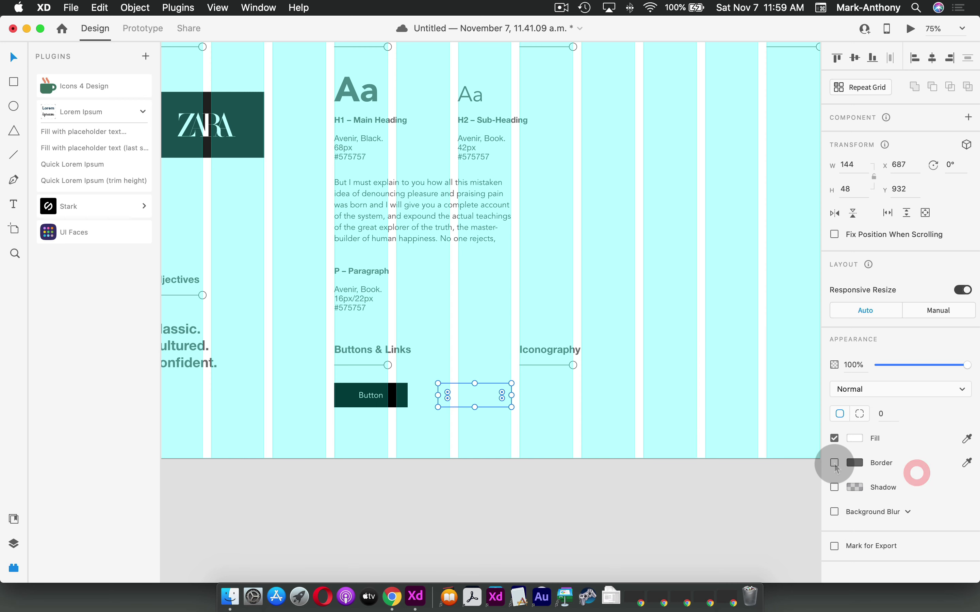
pyautogui.click(834, 463)
pyautogui.click(855, 463)
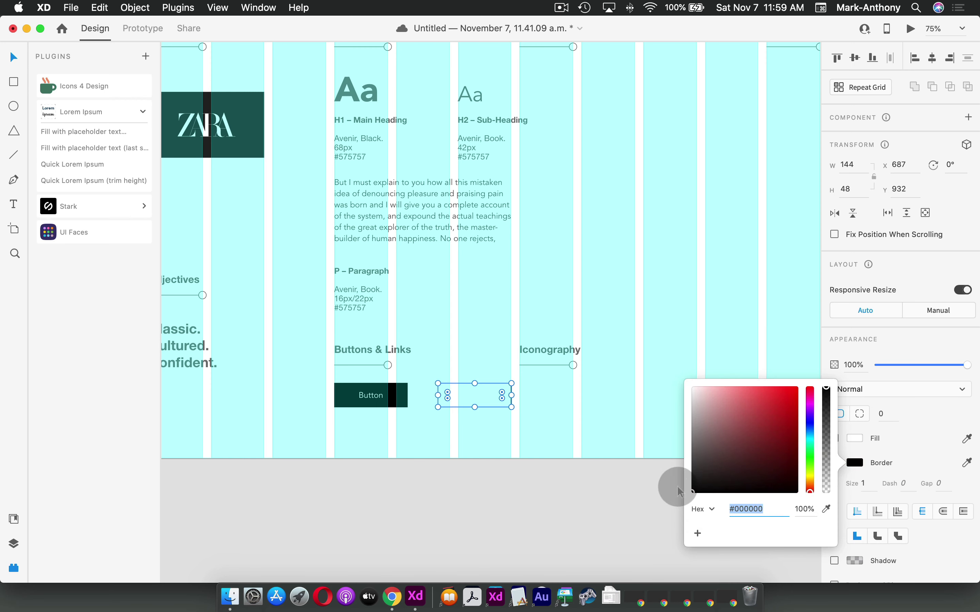
# Change the label of the outlined button to black (#000000) and deselect it.
pyautogui.click(472, 396)
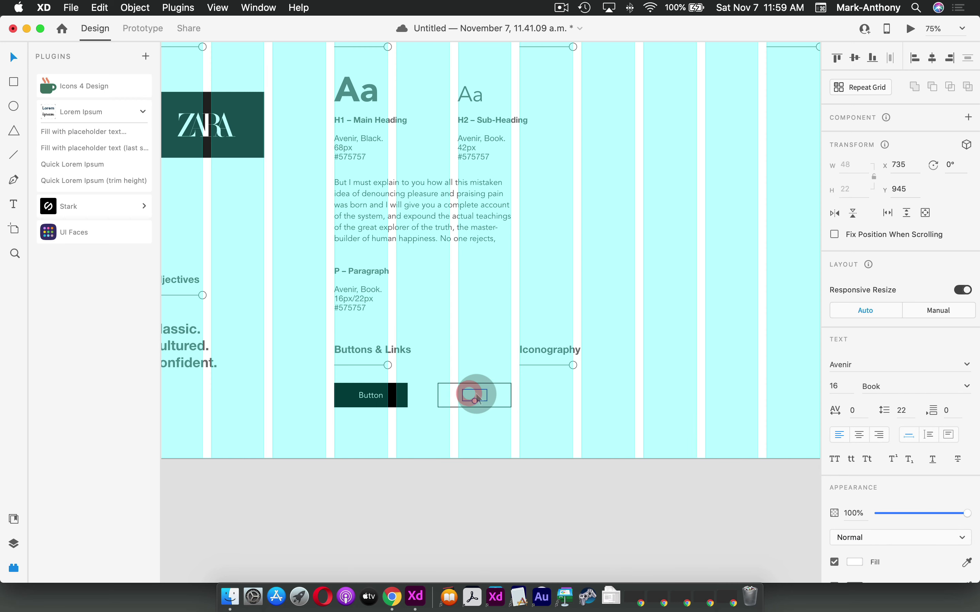
pyautogui.scroll(-2, 871, 523)
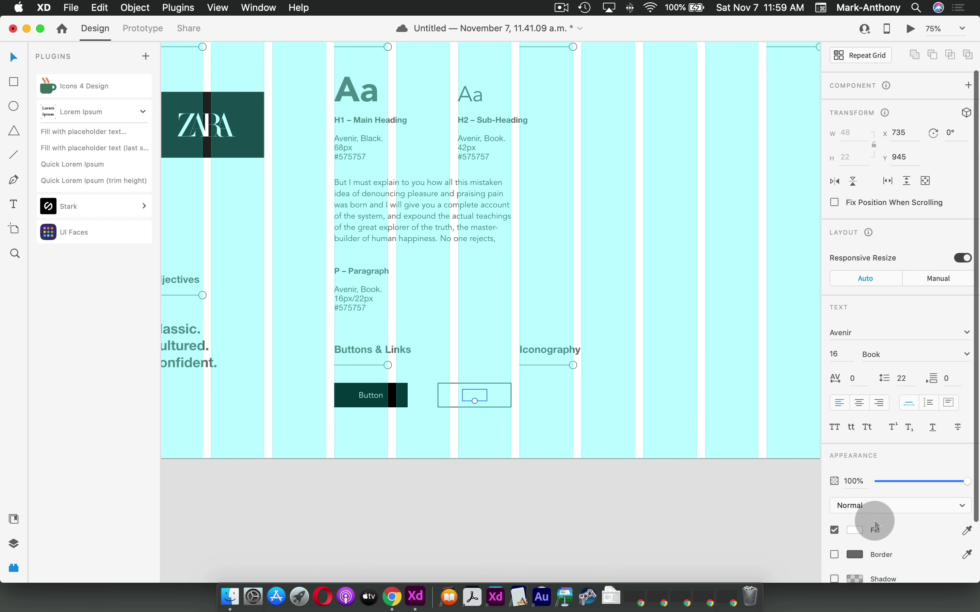
pyautogui.click(857, 513)
pyautogui.moveTo(694, 514); pyautogui.dragTo(676, 528)
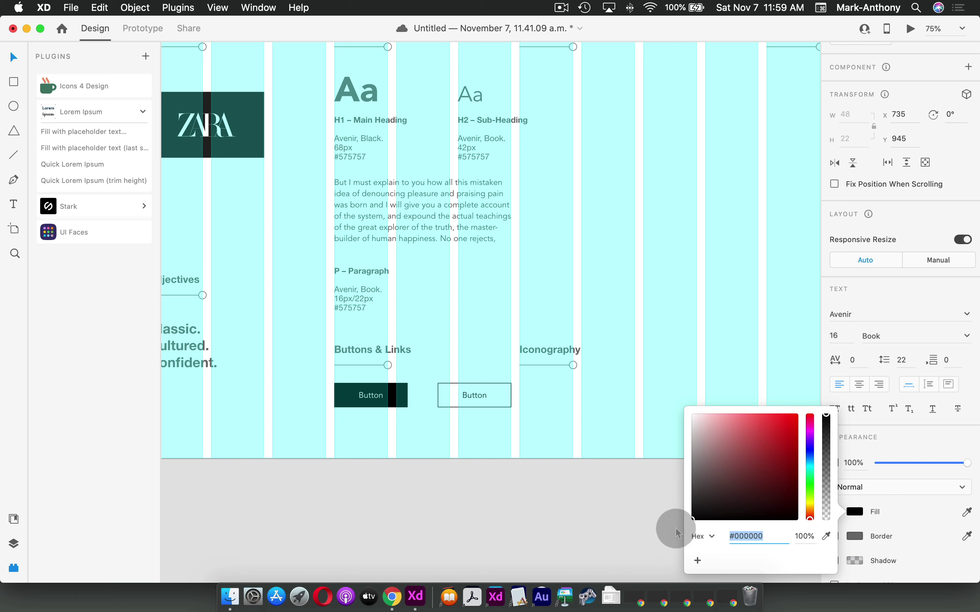
pyautogui.click(509, 507)
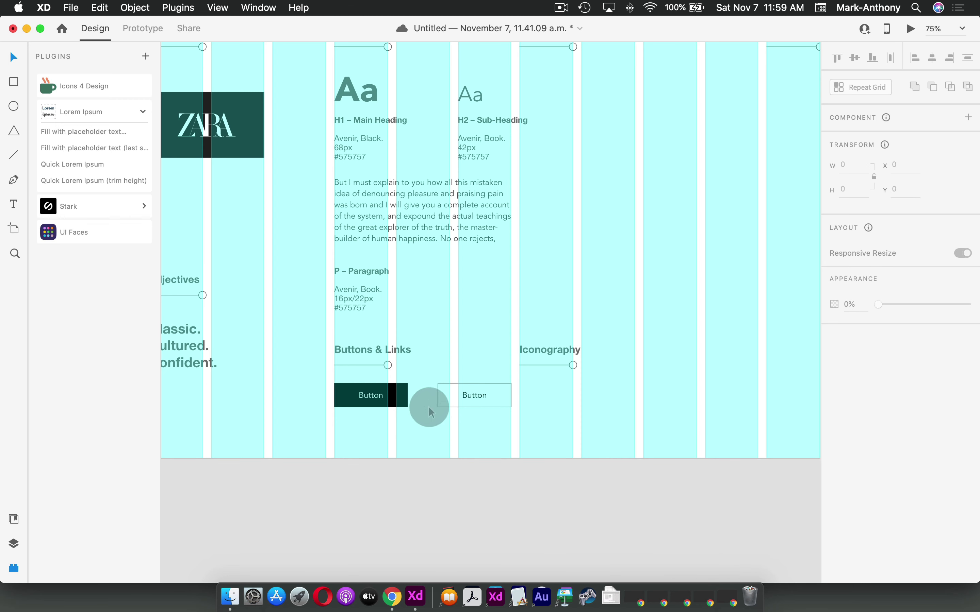
# Try fully rounding the outlined button's corners by raising its corner radius beyond 20.
pyautogui.click(451, 411)
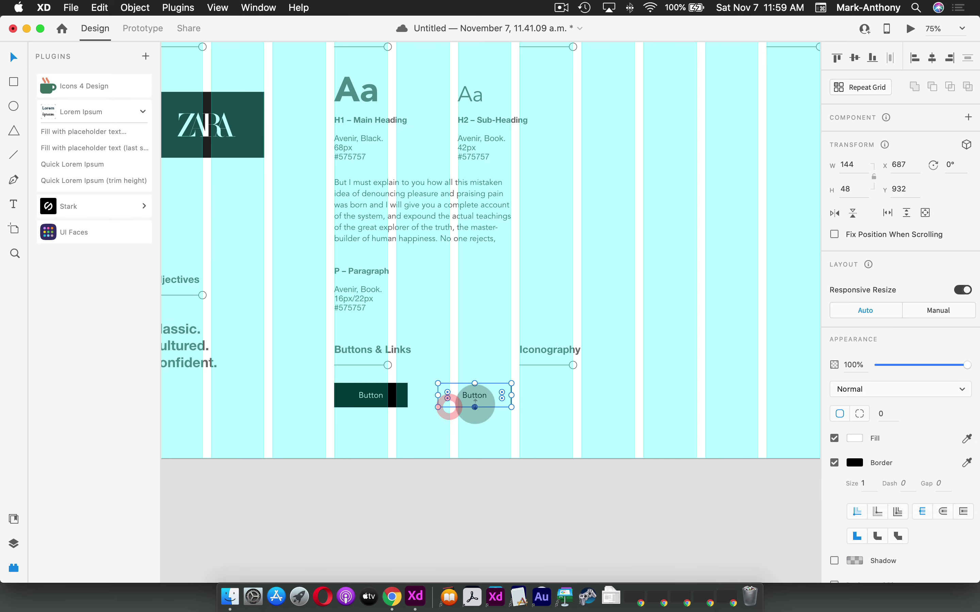
pyautogui.scroll(-3, 923, 465)
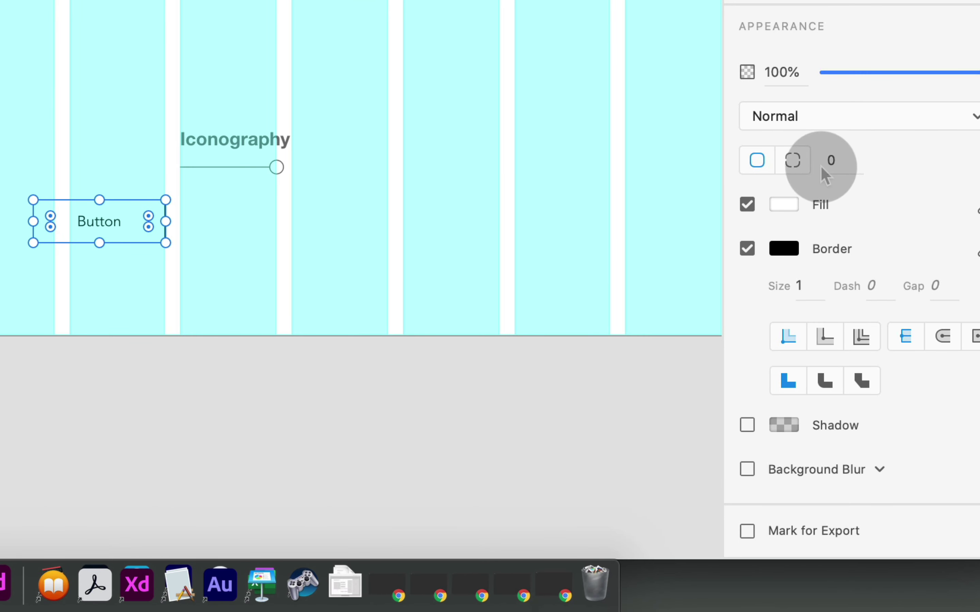
pyautogui.click(840, 161)
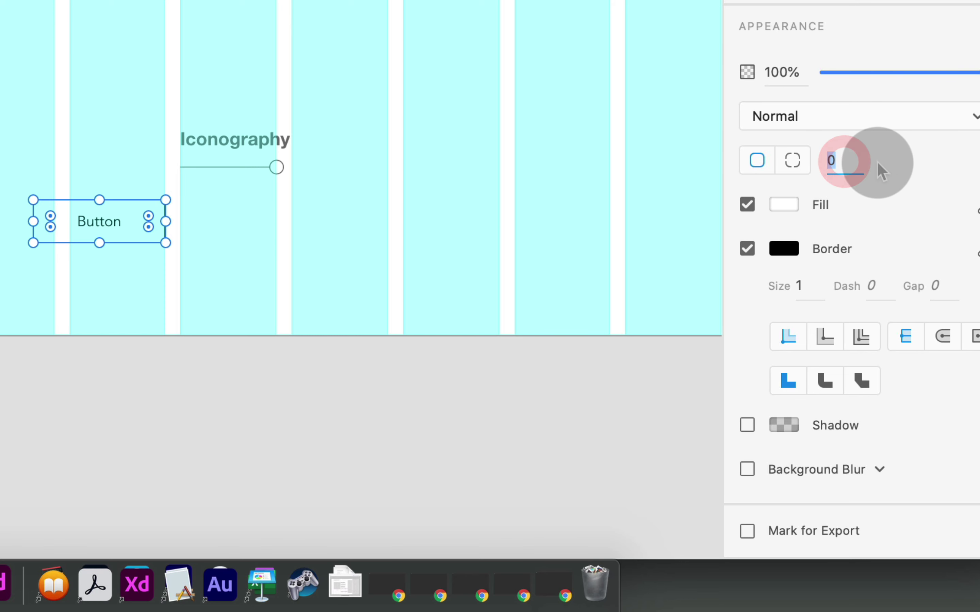
pyautogui.press('Up')
pyautogui.press('Up')
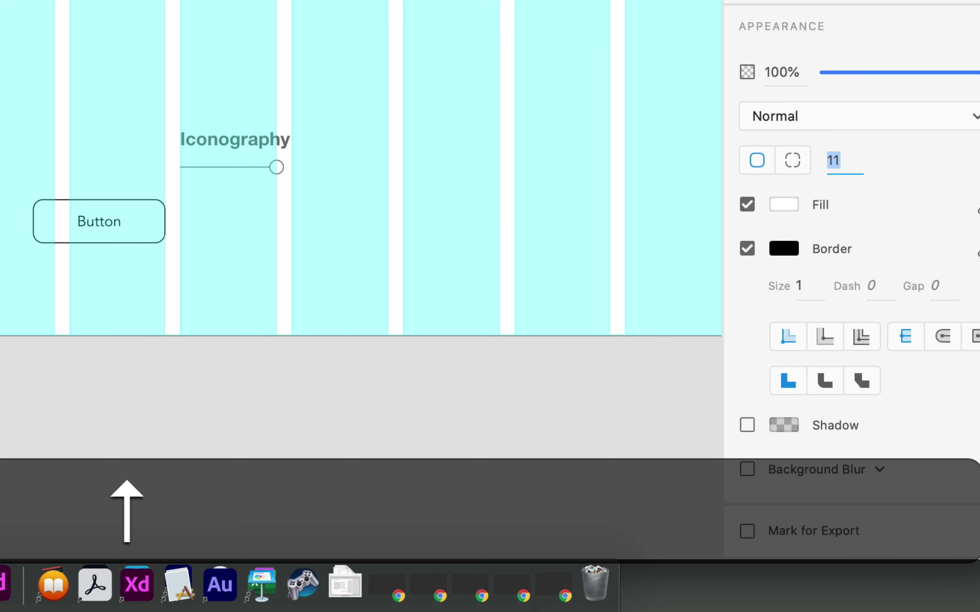
pyautogui.press('Down')
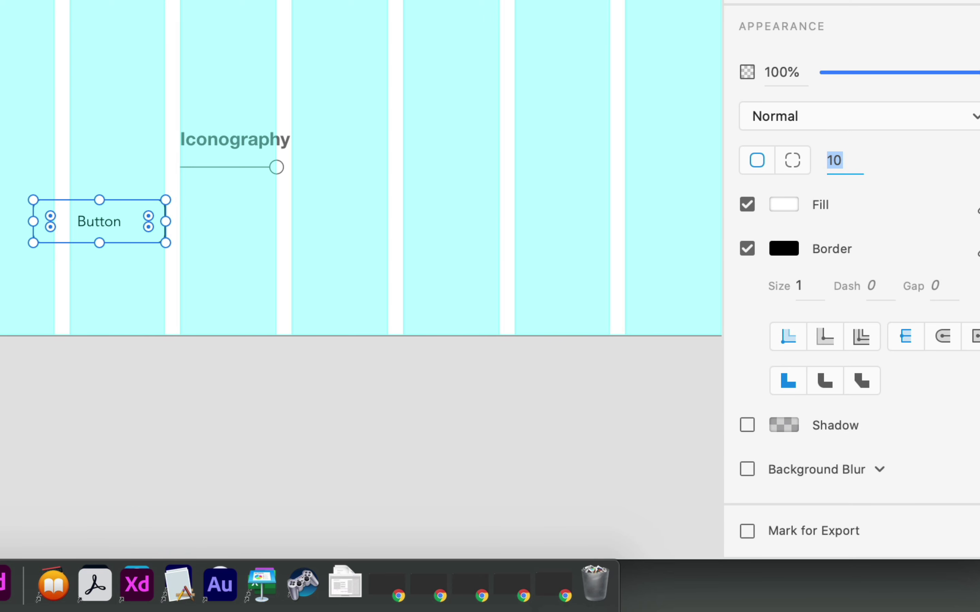
pyautogui.press('Up')
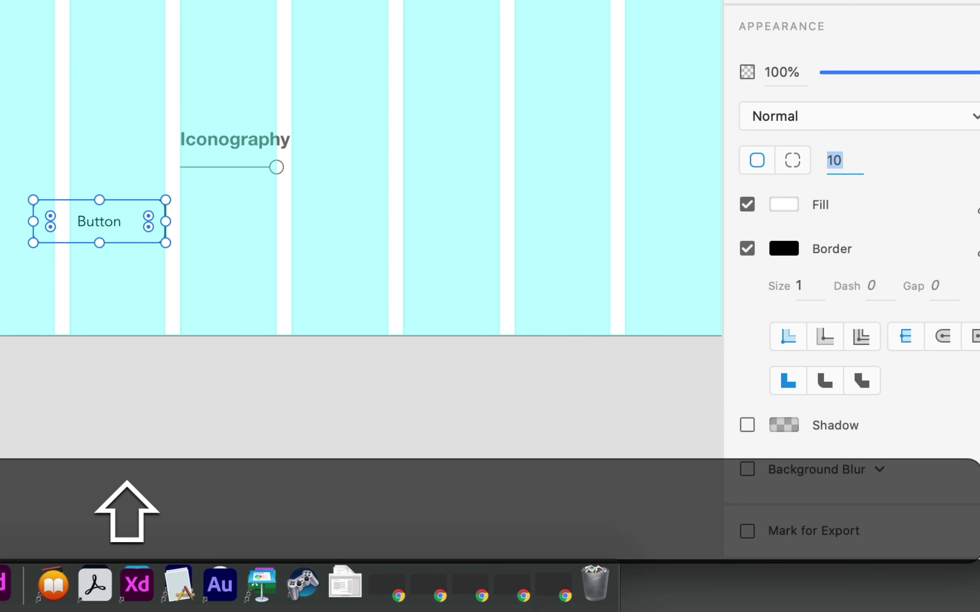
pyautogui.hotkey('shift', 'Up')
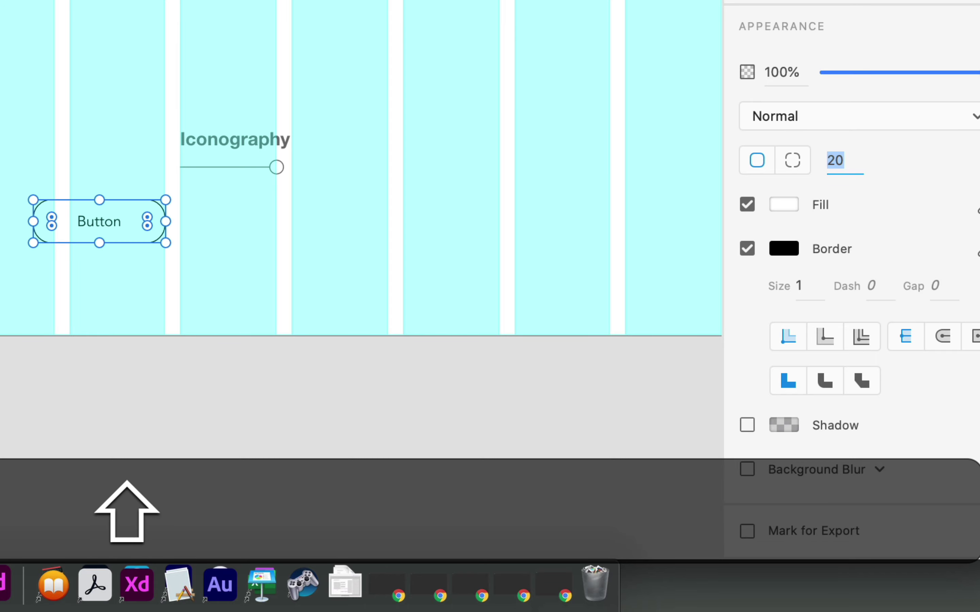
pyautogui.hotkey('shift', 'Up')
pyautogui.click(169, 276)
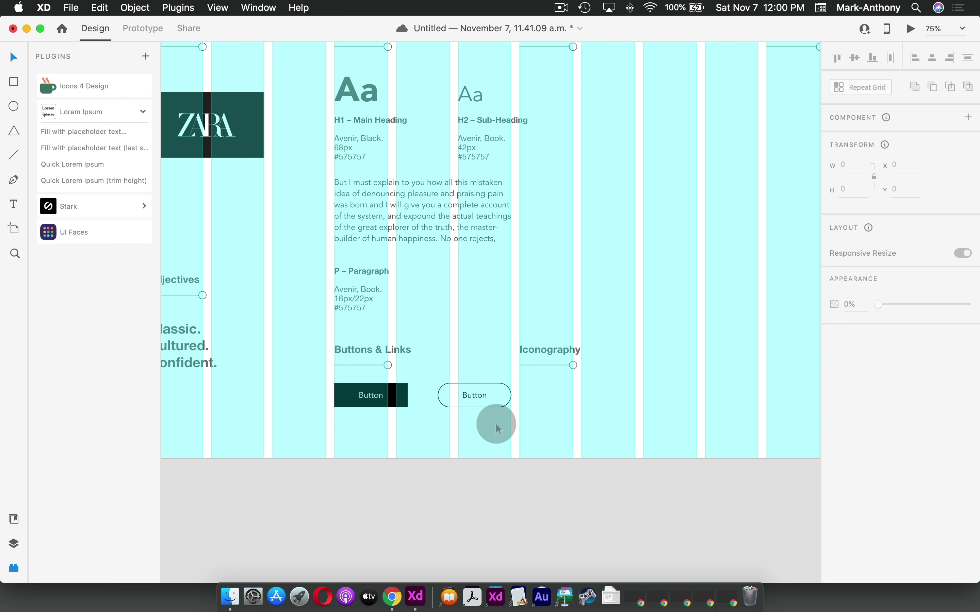
# Undo the corner rounding on the outlined button and clear the selection.
pyautogui.press('super+z')
pyautogui.press('super+z')
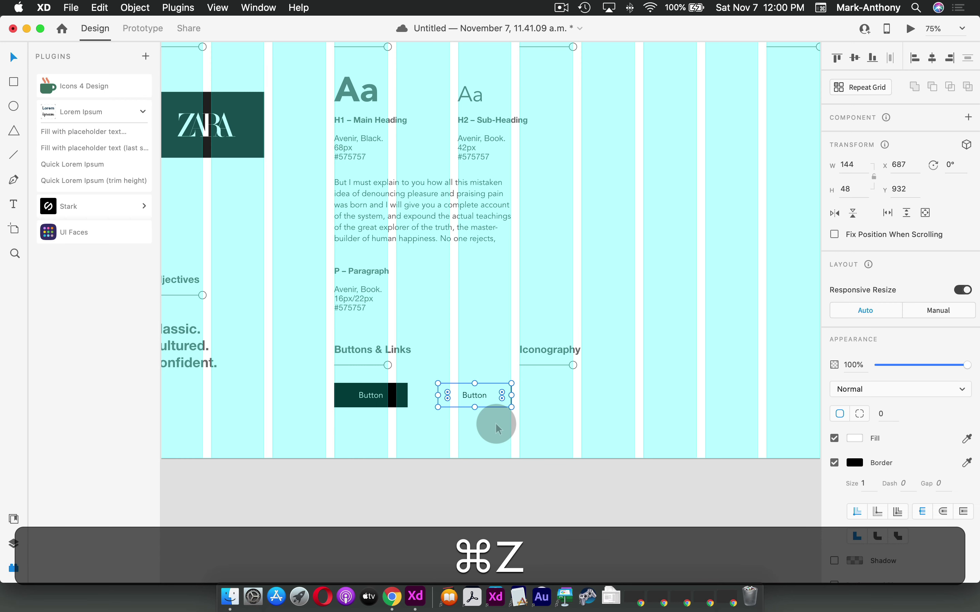
pyautogui.press('super+shift+z')
pyautogui.press('super+shift+z')
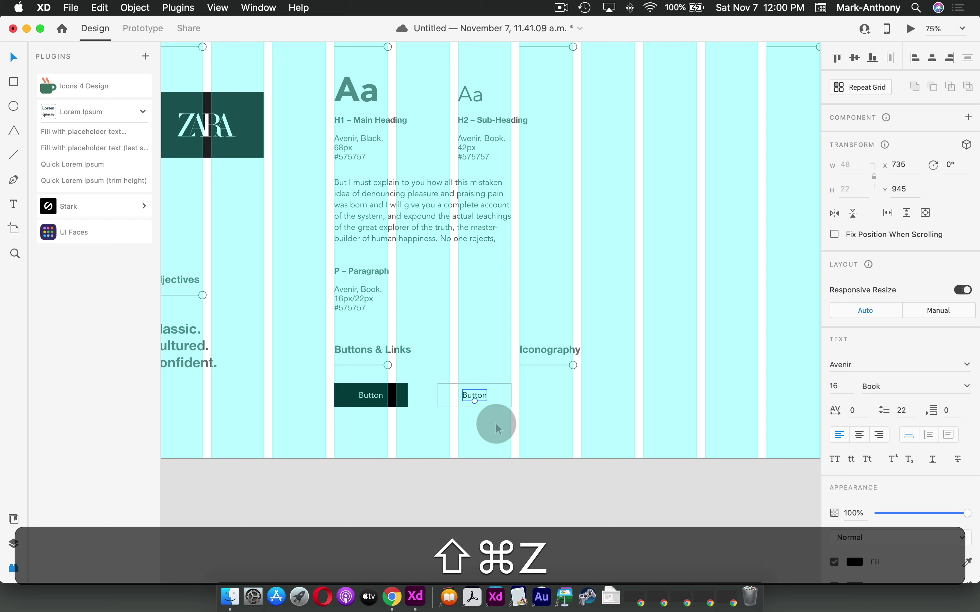
pyautogui.click(513, 495)
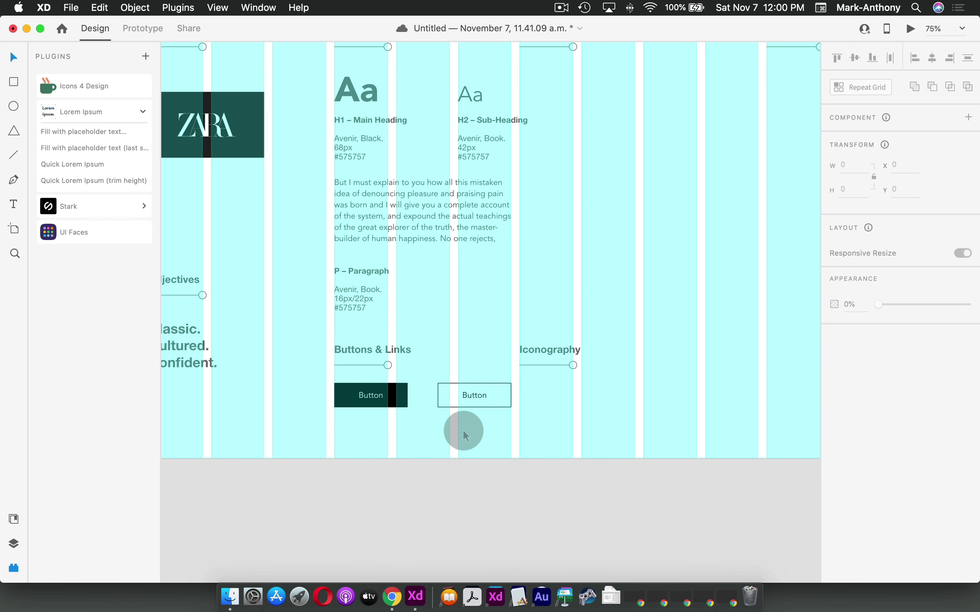
# Add a text line reading "Link Text" below the filled button, aligned with its left edge.
pyautogui.click(13, 204)
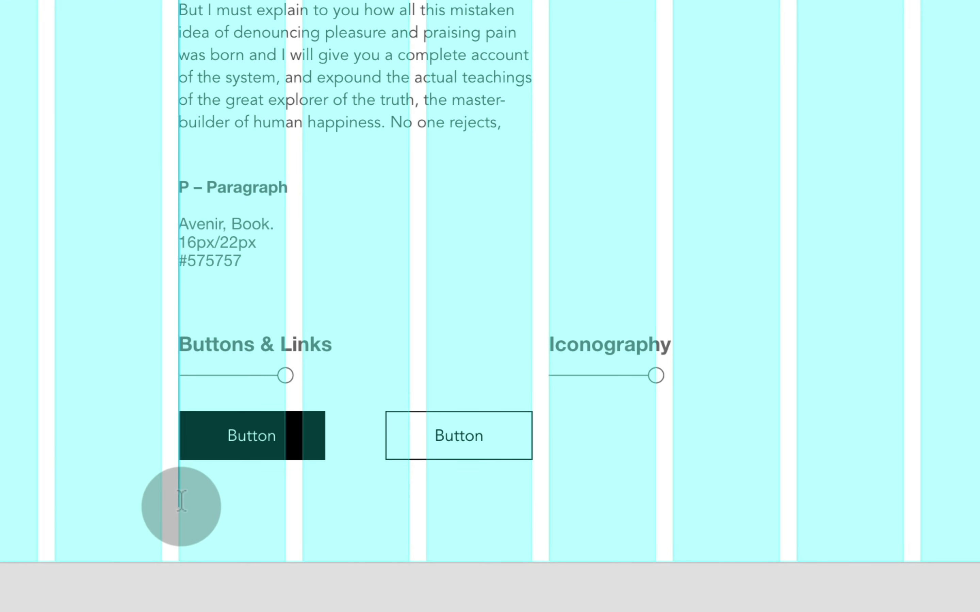
pyautogui.click(336, 430)
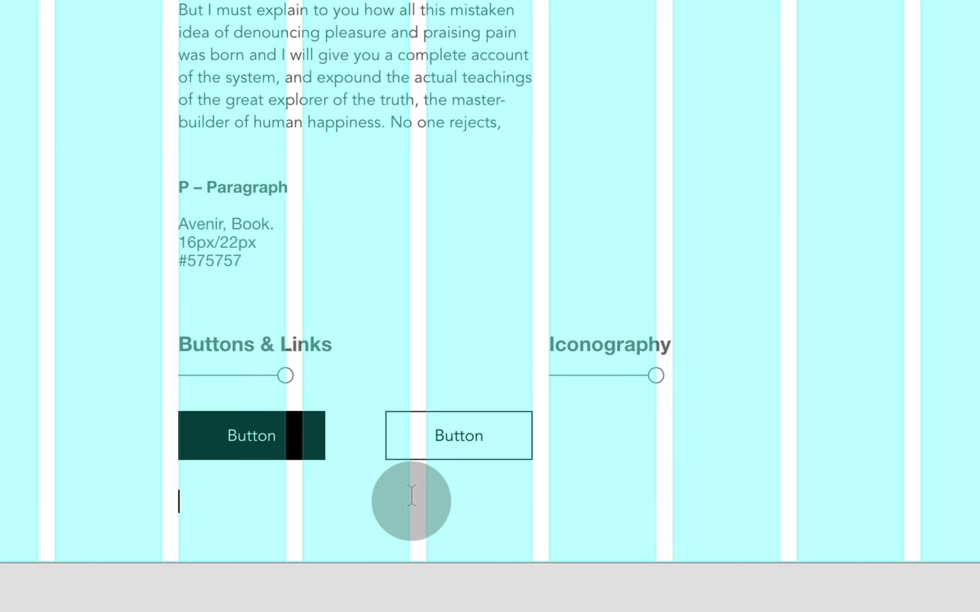
pyautogui.write('Link Text')
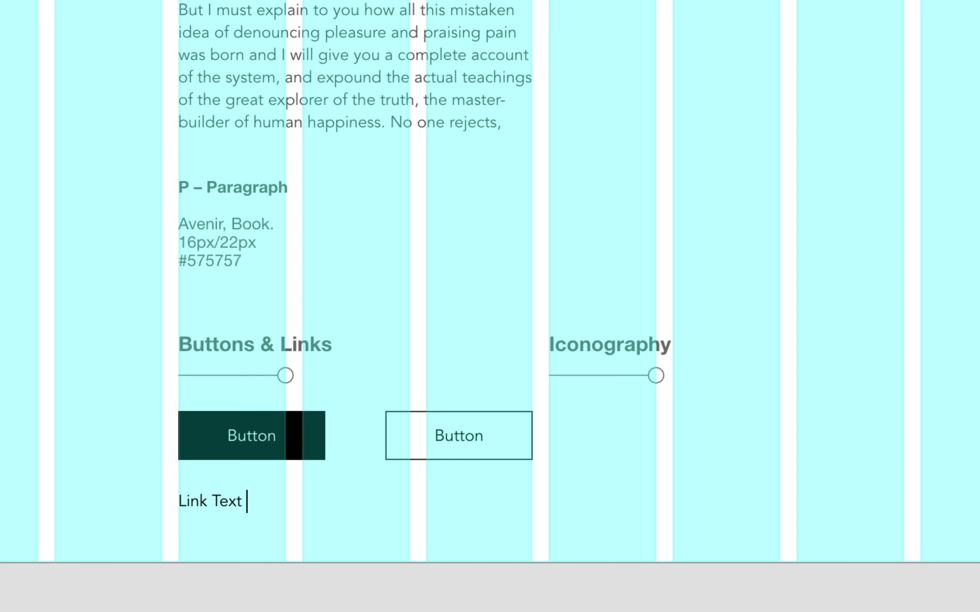
pyautogui.press('Escape')
# Duplicate the link text beside the original and turn the copy into an underlined "Hover Link Text".
pyautogui.moveTo(247, 509); pyautogui.dragTo(362, 514)
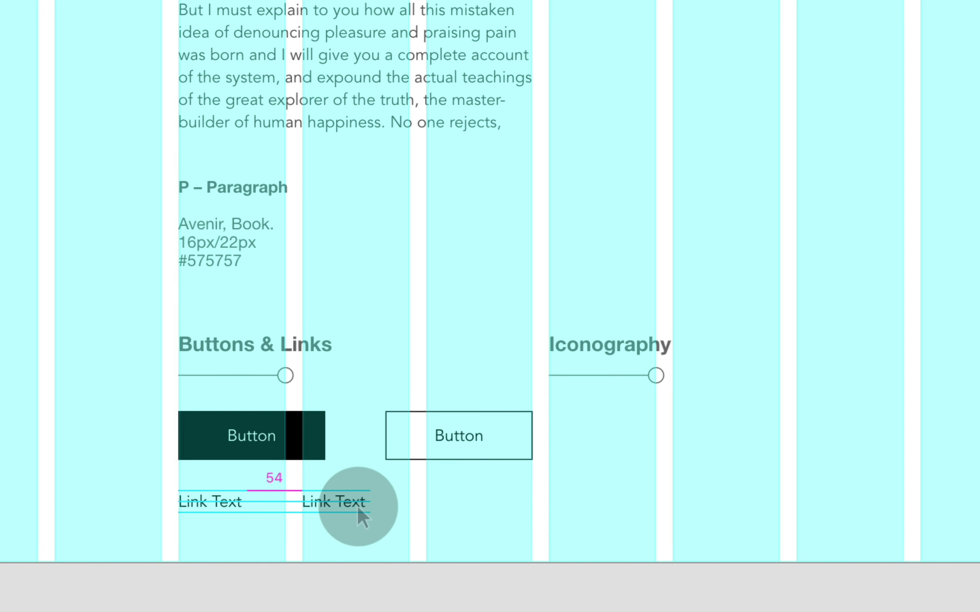
pyautogui.click(354, 505)
pyautogui.doubleClick(307, 502)
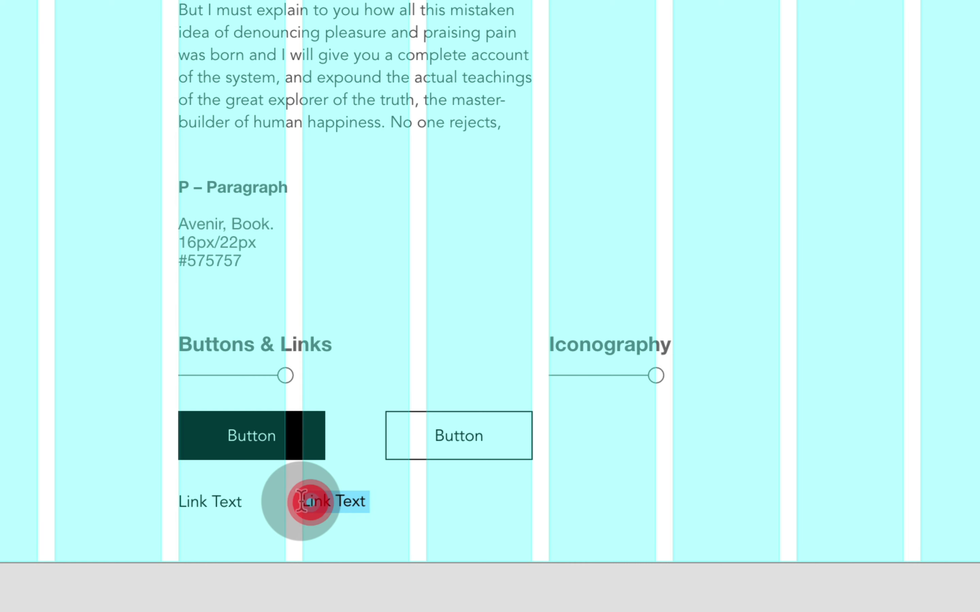
pyautogui.click(302, 502)
pyautogui.write('Hover')
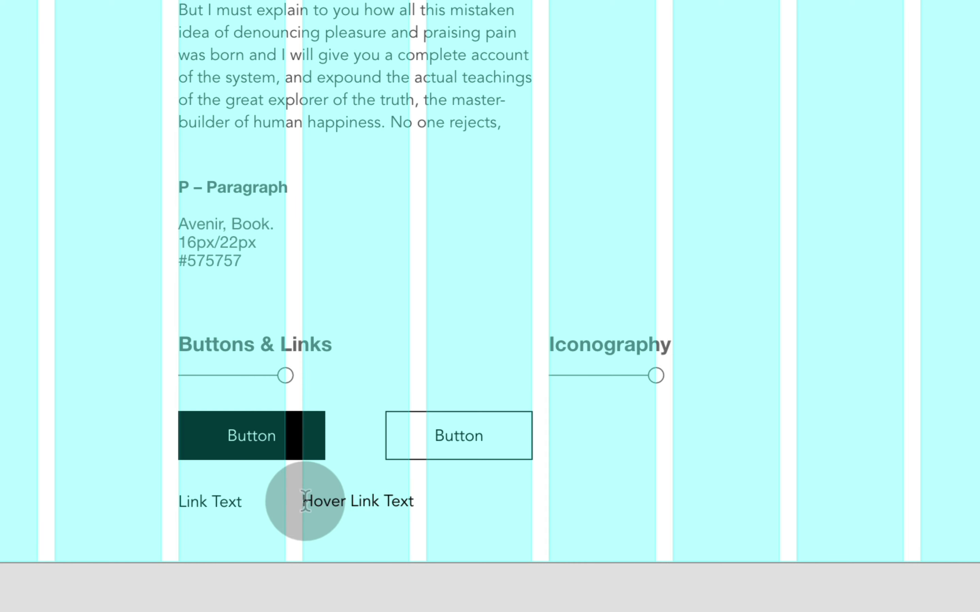
pyautogui.moveTo(304, 501); pyautogui.dragTo(424, 501)
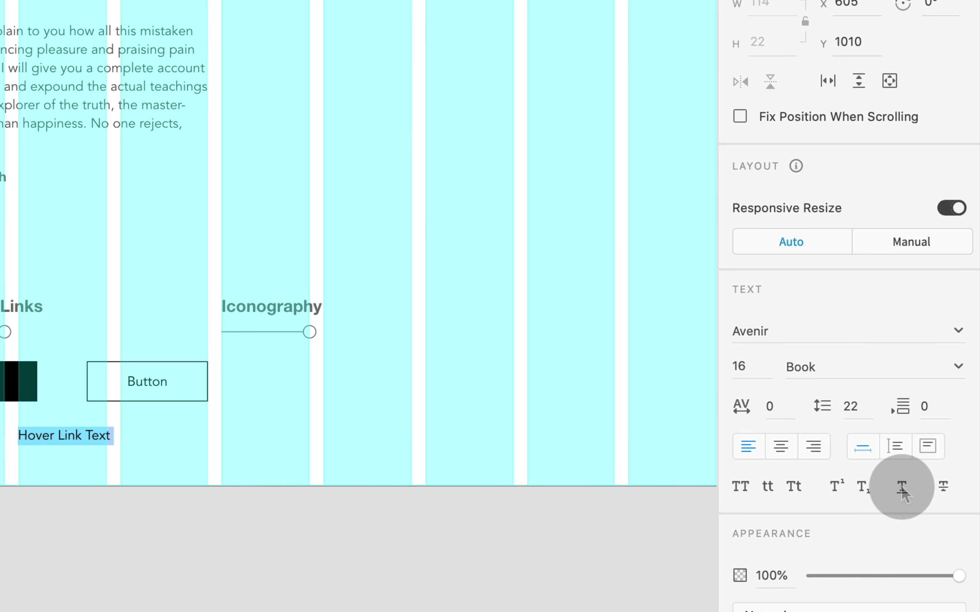
pyautogui.click(901, 486)
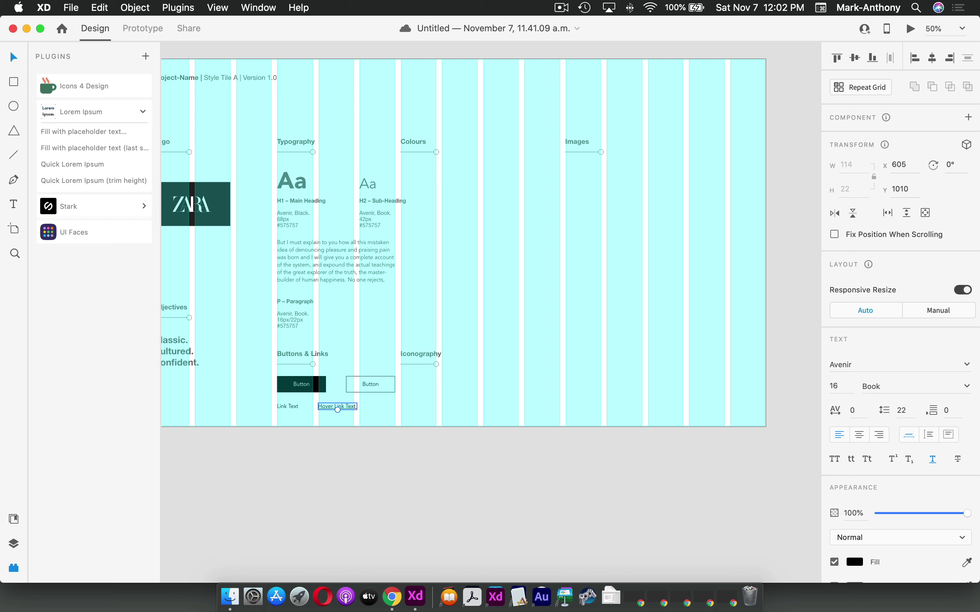
# Find "person" icons with the Icons 4 Design plugin and insert the Material person-outline icon.
pyautogui.click(77, 86)
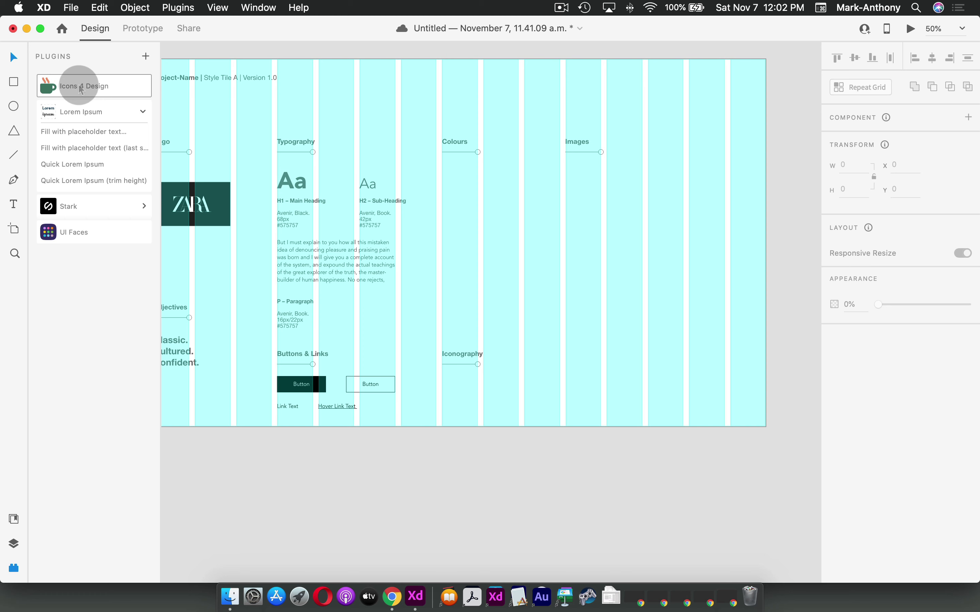
pyautogui.click(81, 87)
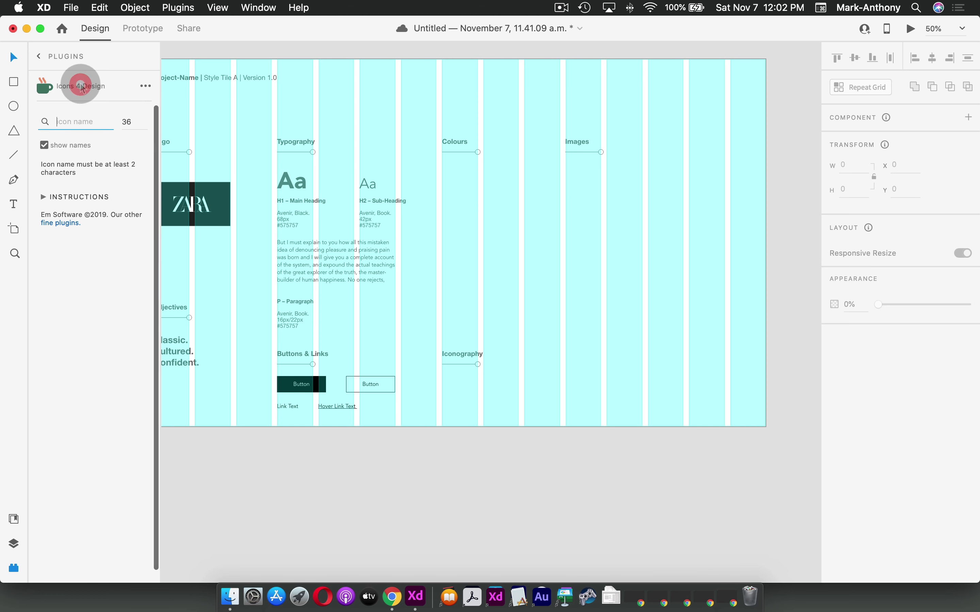
pyautogui.click(70, 121)
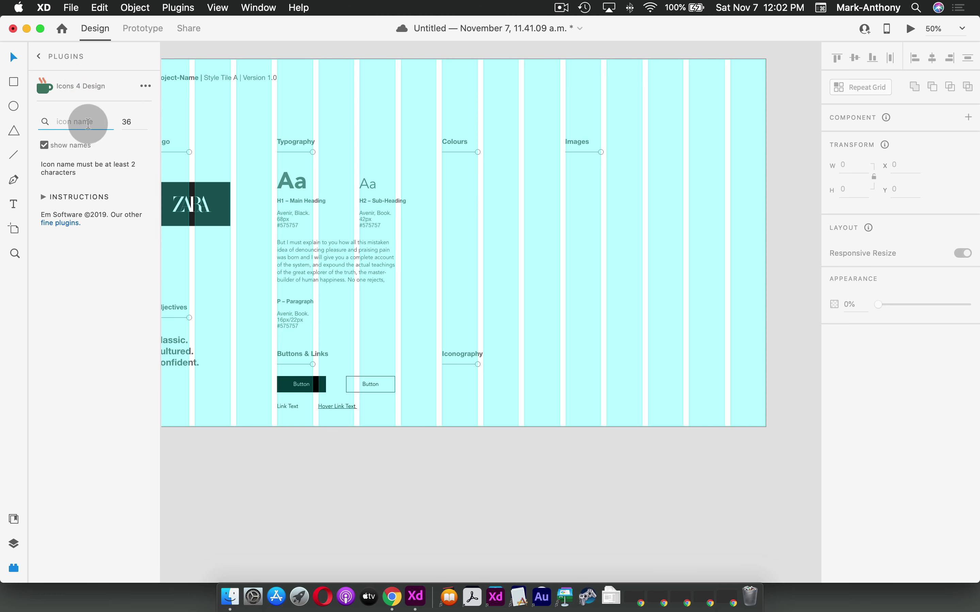
pyautogui.write('person')
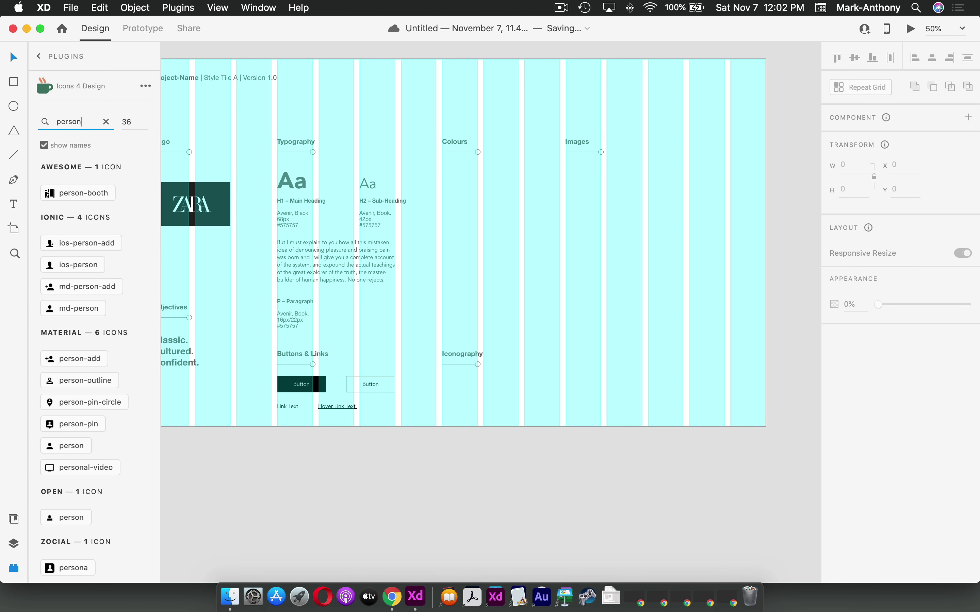
pyautogui.scroll(-2, 114, 354)
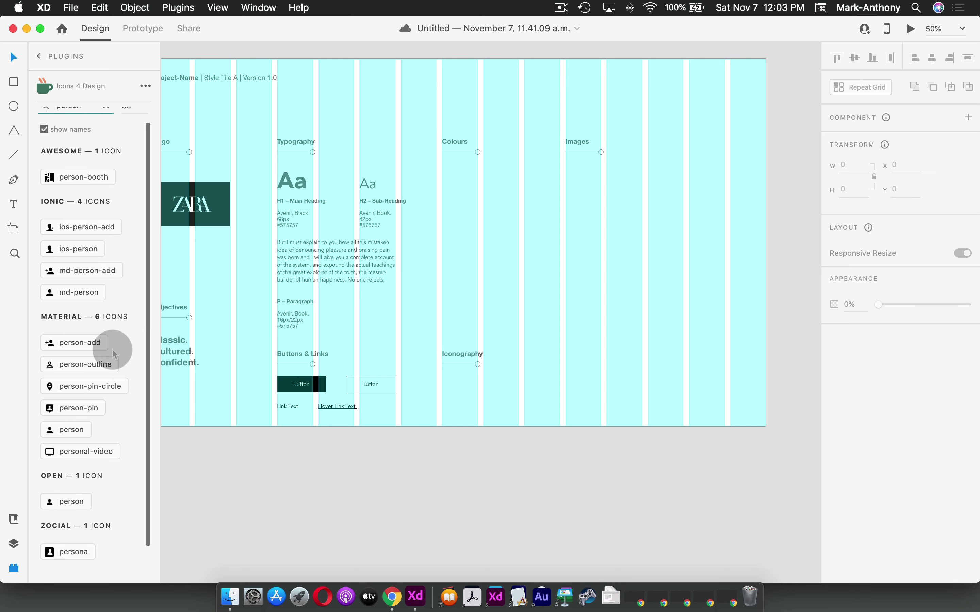
pyautogui.click(79, 364)
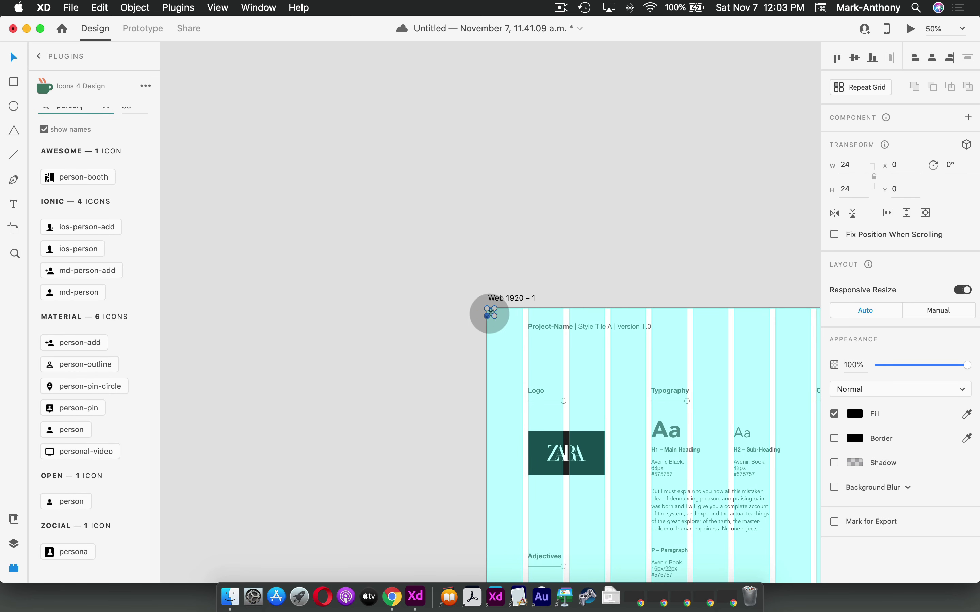
# Move the person icon under the Iconography heading, aligned with the heading's left edge at X 968, Y 943.
pyautogui.moveTo(490, 313); pyautogui.dragTo(787, 474)
pyautogui.hscroll(5, 781, 478)
pyautogui.hscroll(7, 781, 478)
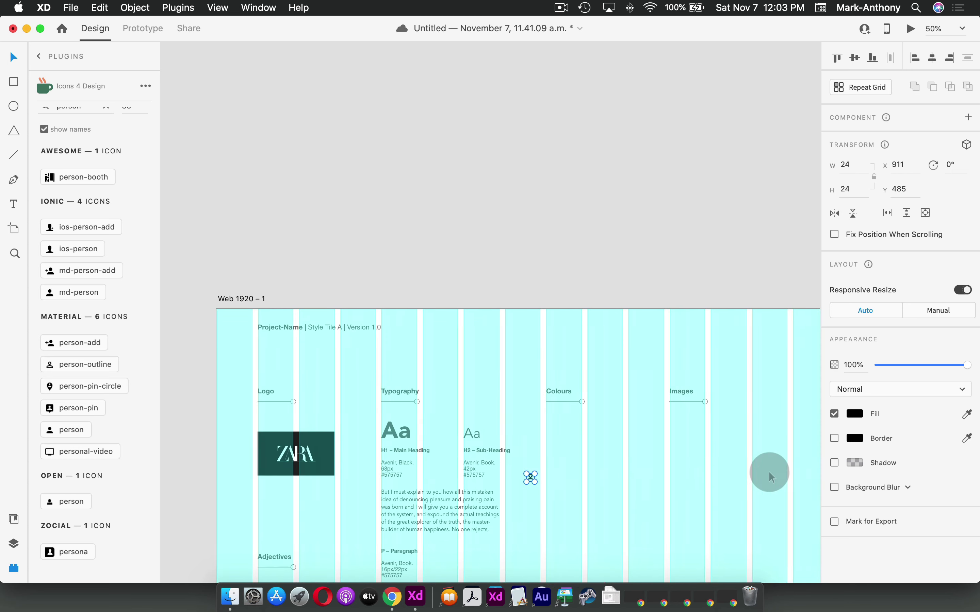
pyautogui.scroll(-8, 606, 440)
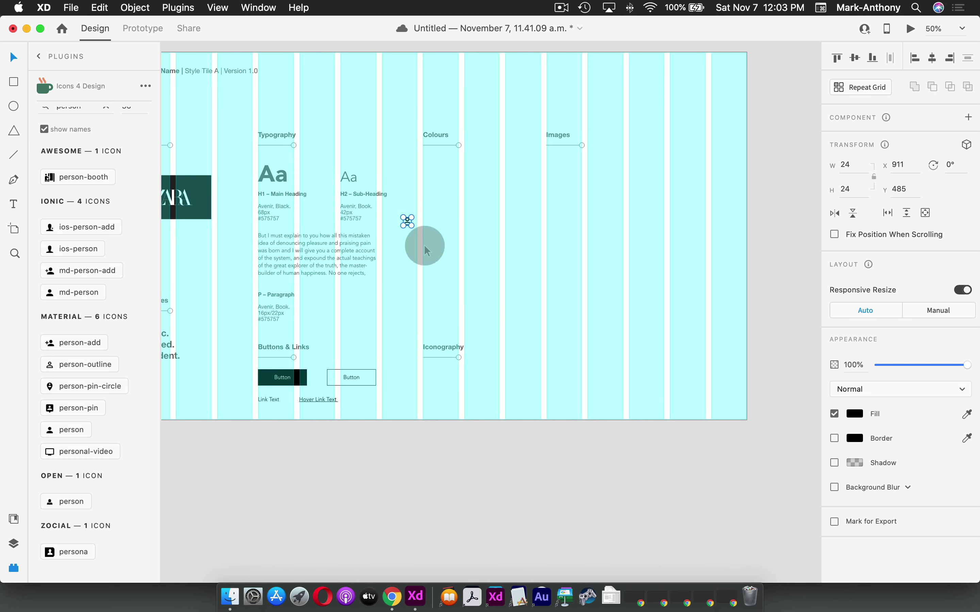
pyautogui.moveTo(407, 222); pyautogui.dragTo(431, 378)
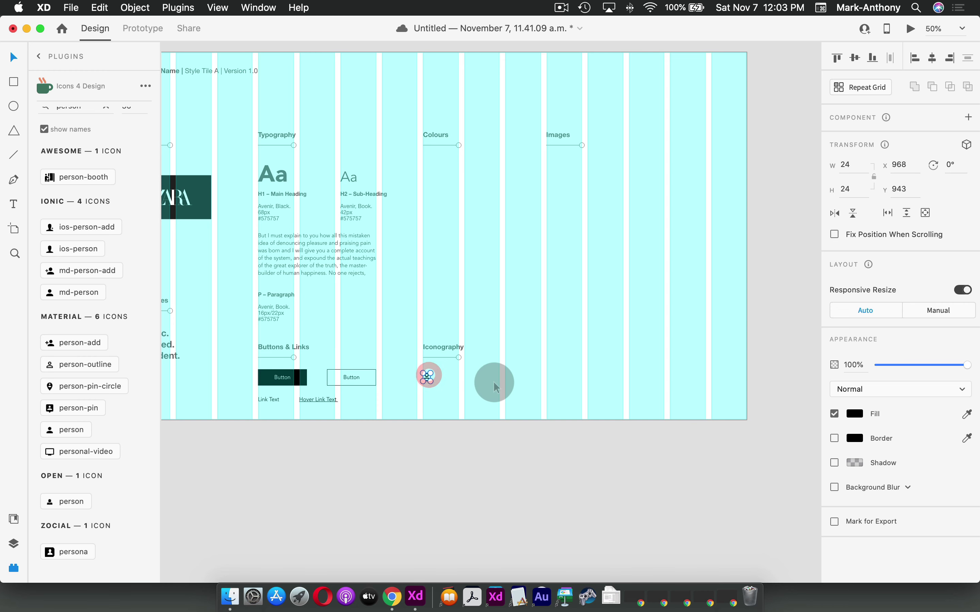
# Find "search" icons, insert an outlined magnifying glass beside the person icon, and nudge it right to X 1017.1.
pyautogui.moveTo(85, 117); pyautogui.dragTo(48, 116)
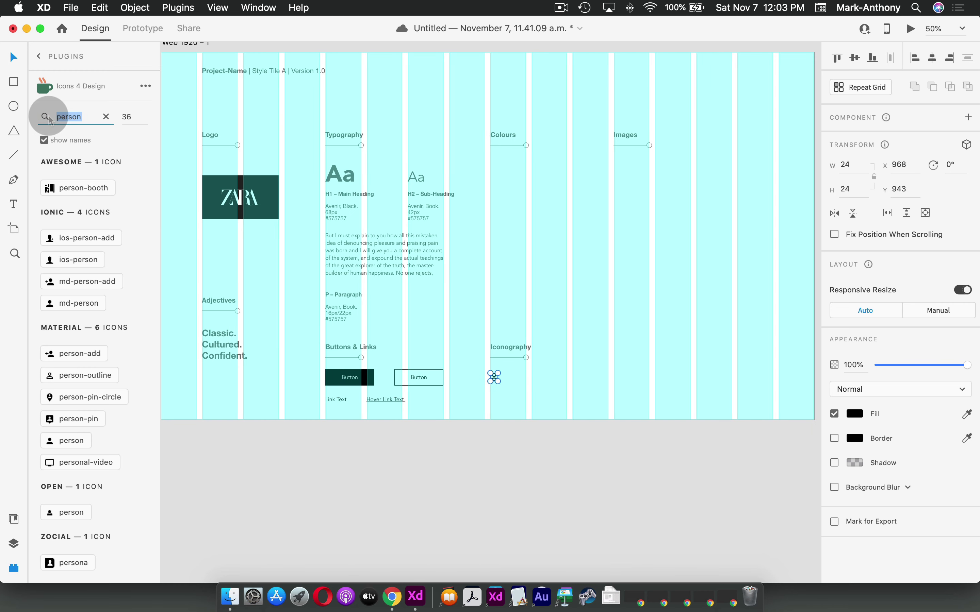
pyautogui.write('saef')
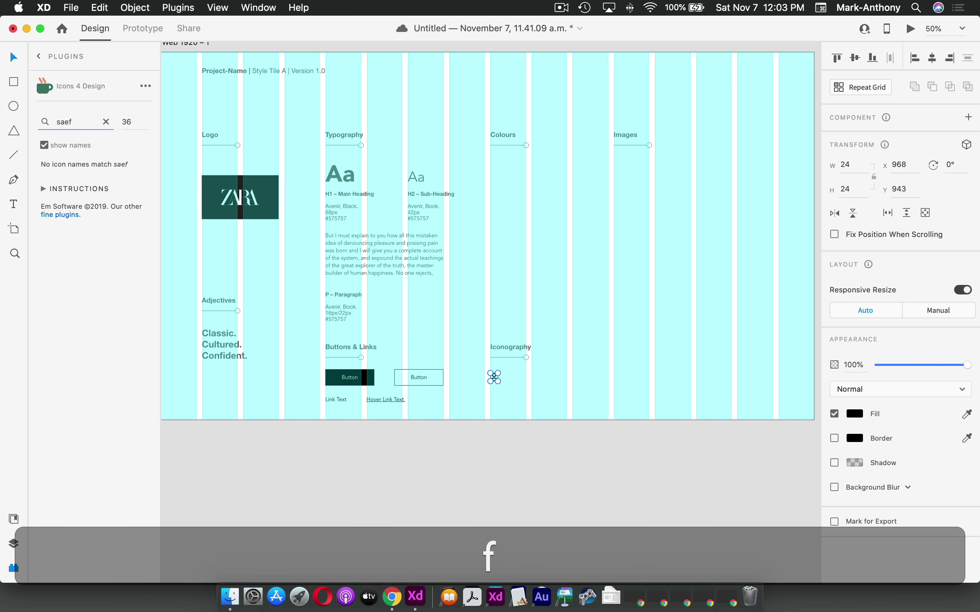
pyautogui.press('BackSpace')
pyautogui.press('BackSpace')
pyautogui.write('earch')
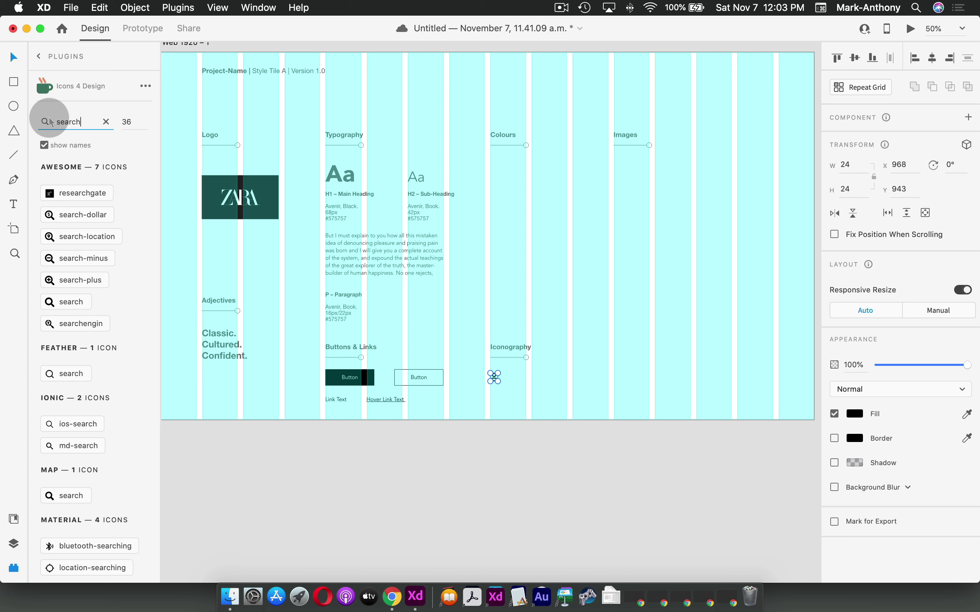
pyautogui.click(503, 376)
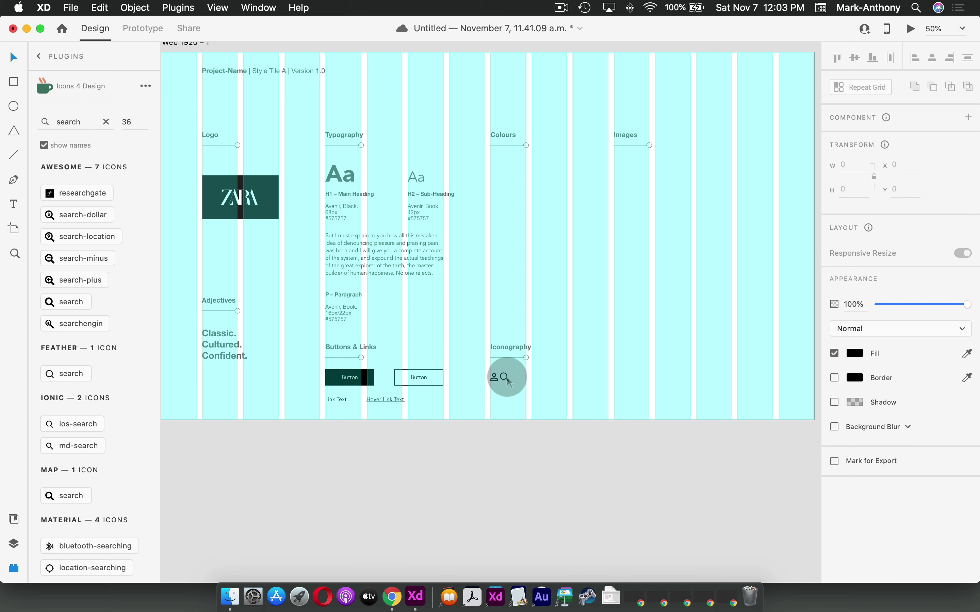
pyautogui.hotkey('shift', 'Right')
pyautogui.hotkey('shift', 'Right')
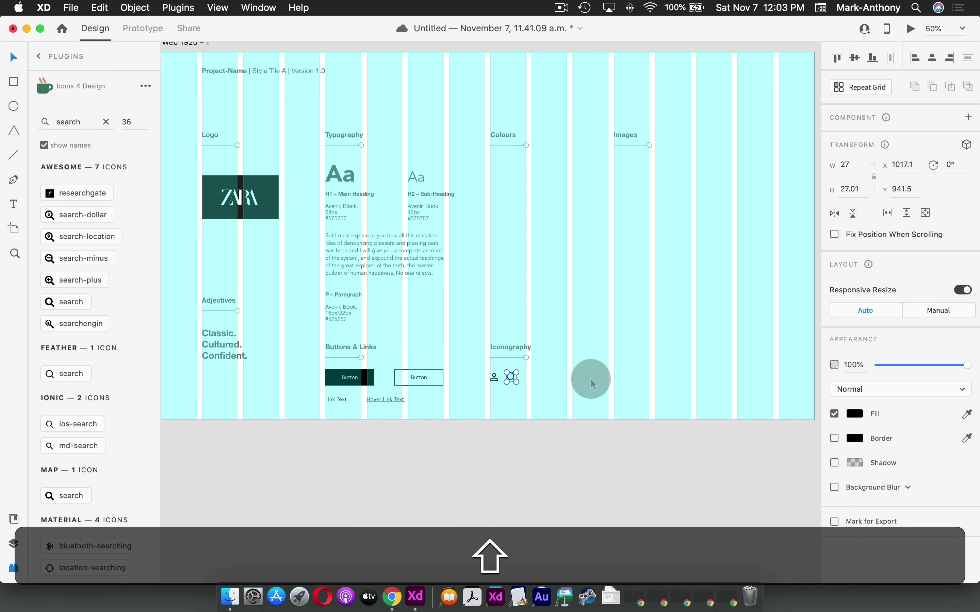
# Find "add" icons, insert ios-add next to the magnifying glass, and nudge it right to X 1068.61.
pyautogui.doubleClick(90, 123)
pyautogui.write('add')
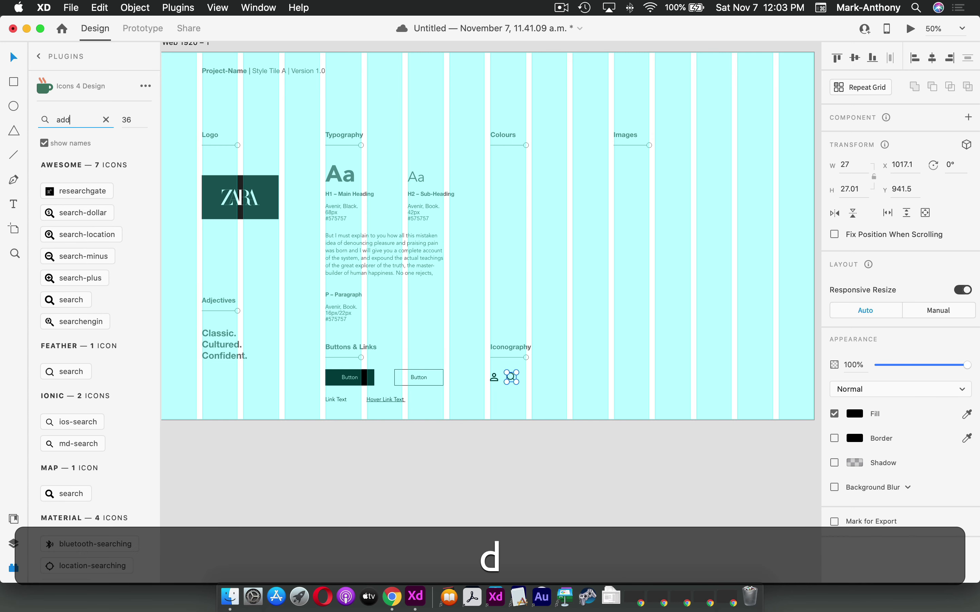
pyautogui.click(72, 306)
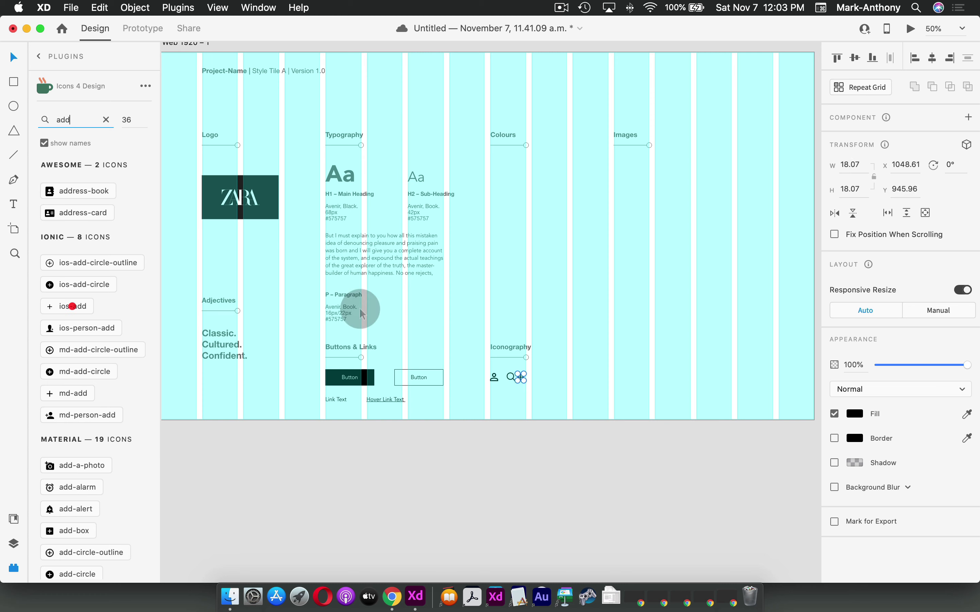
pyautogui.hotkey('shift', 'Right')
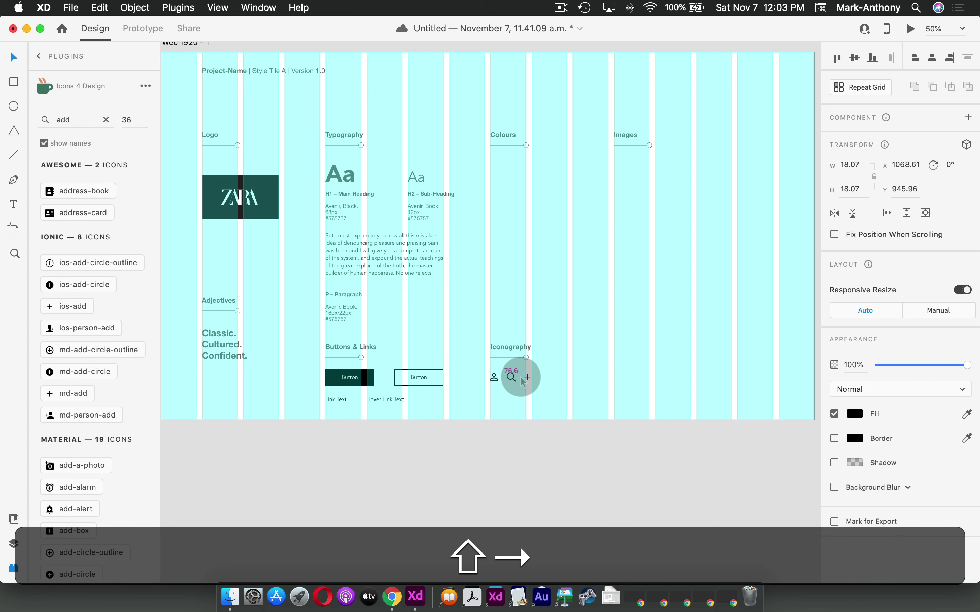
# Duplicate the plus icon to its right and rotate the copy 45° to form a close icon.
pyautogui.press('z')
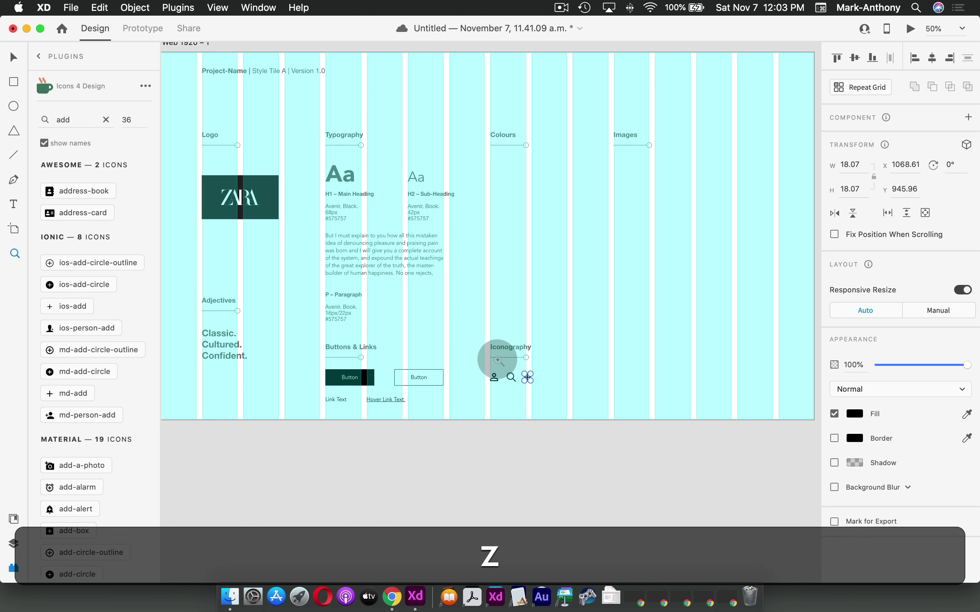
pyautogui.moveTo(498, 360); pyautogui.dragTo(579, 407)
pyautogui.press('v')
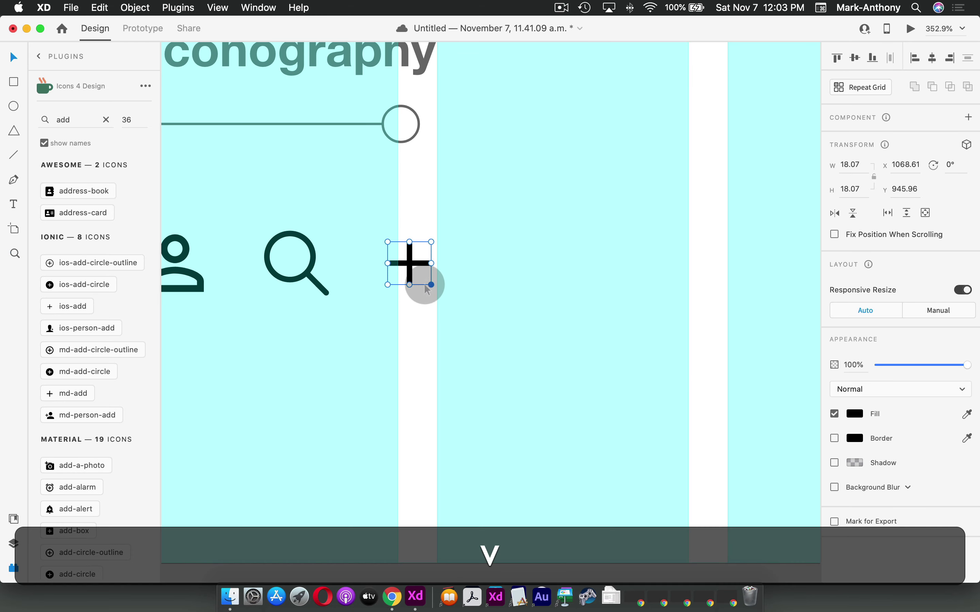
pyautogui.moveTo(409, 262); pyautogui.dragTo(543, 262)
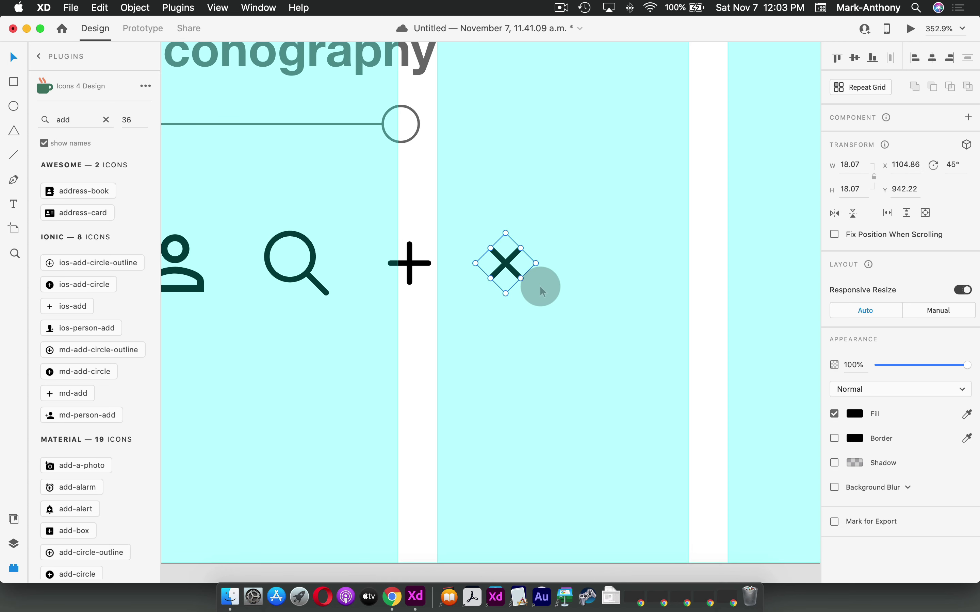
# Find "cart" and "share" icons and place the Feather shopping-cart and share icons in line after the close icon.
pyautogui.moveTo(74, 120); pyautogui.dragTo(49, 120)
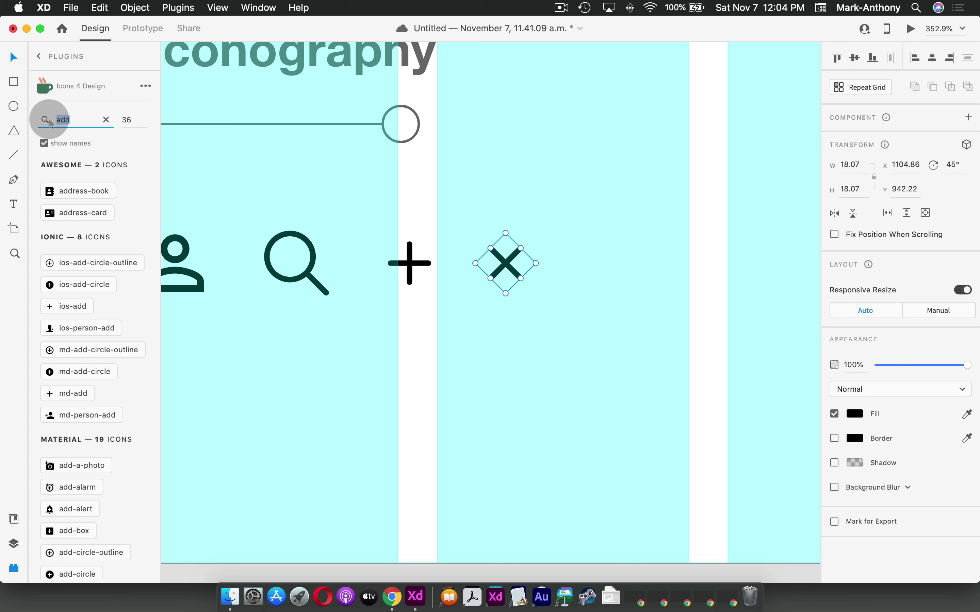
pyautogui.write('cart')
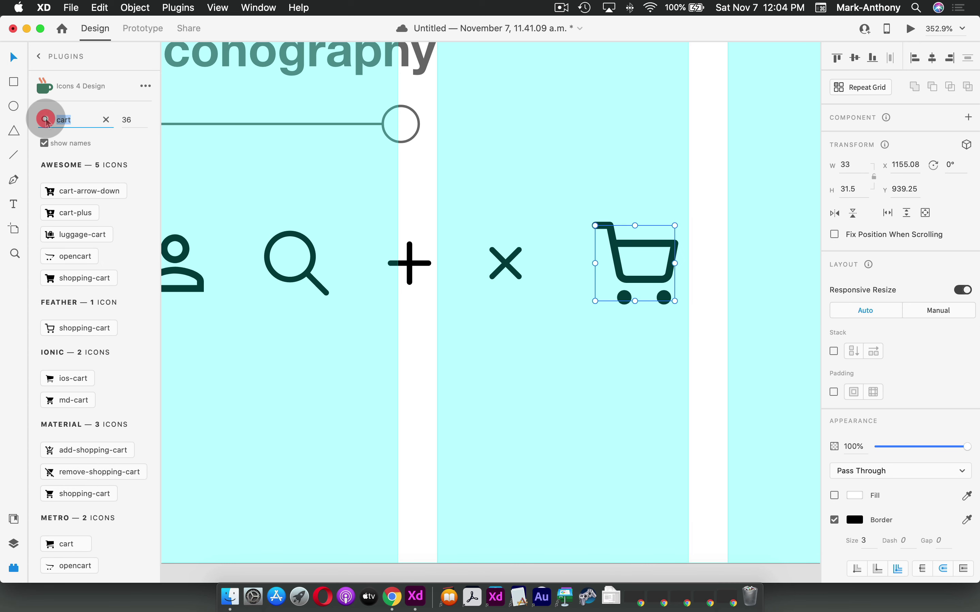
pyautogui.write('share')
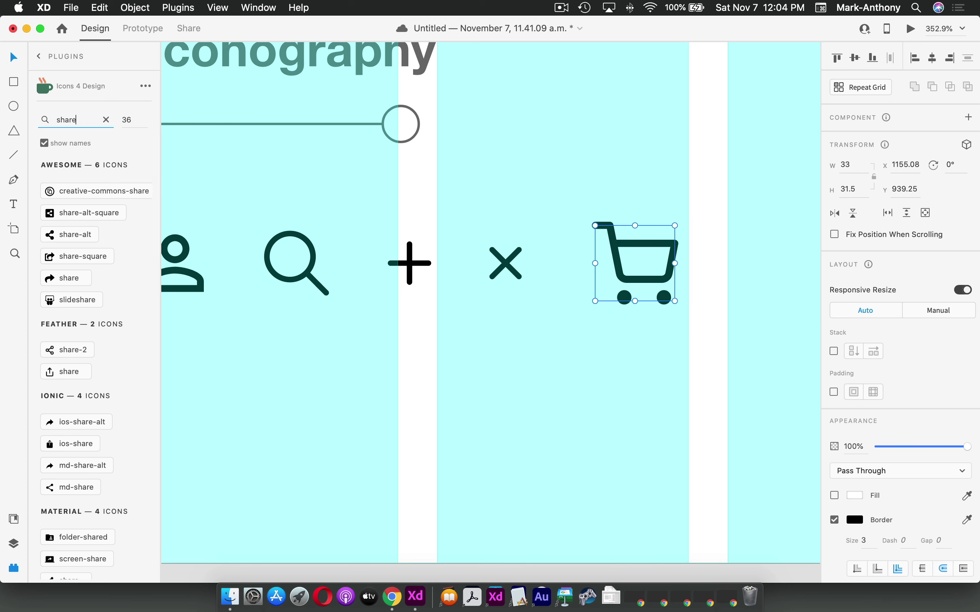
pyautogui.click(64, 372)
pyautogui.moveTo(726, 239); pyautogui.dragTo(768, 240)
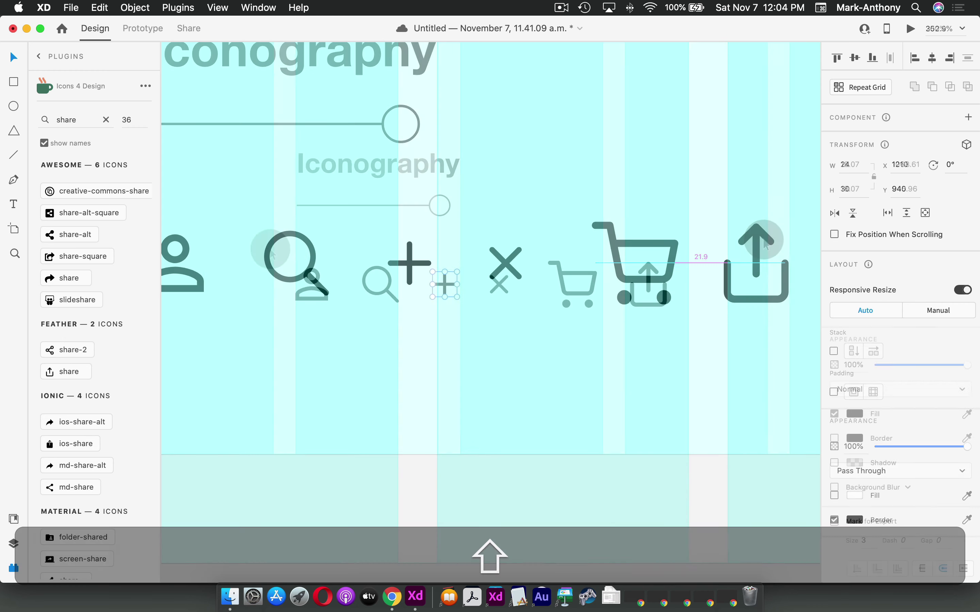
# Align all six icons under Iconography to their vertical middles and distribute them evenly horizontally.
pyautogui.moveTo(270, 250); pyautogui.dragTo(670, 333)
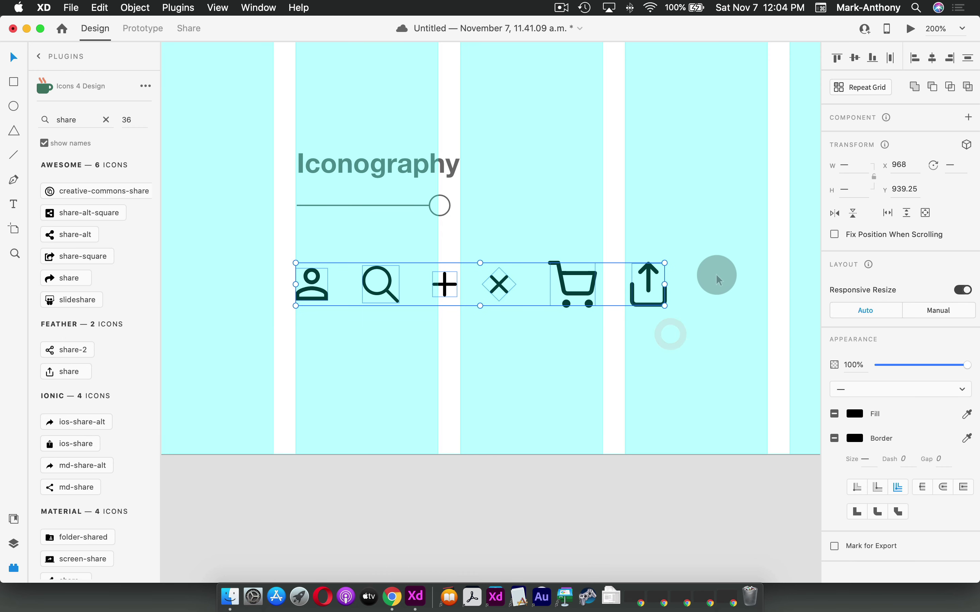
pyautogui.click(854, 59)
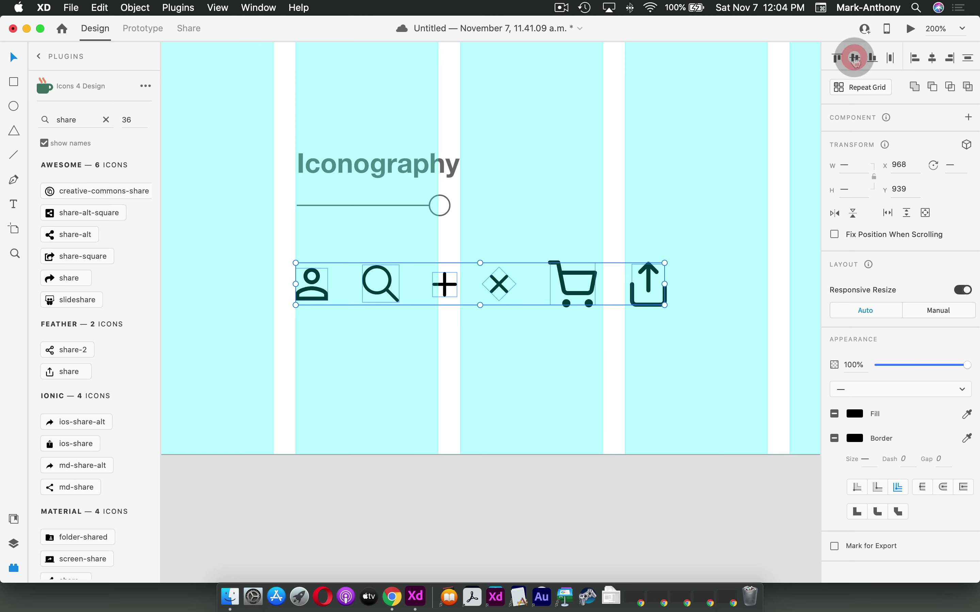
pyautogui.click(891, 59)
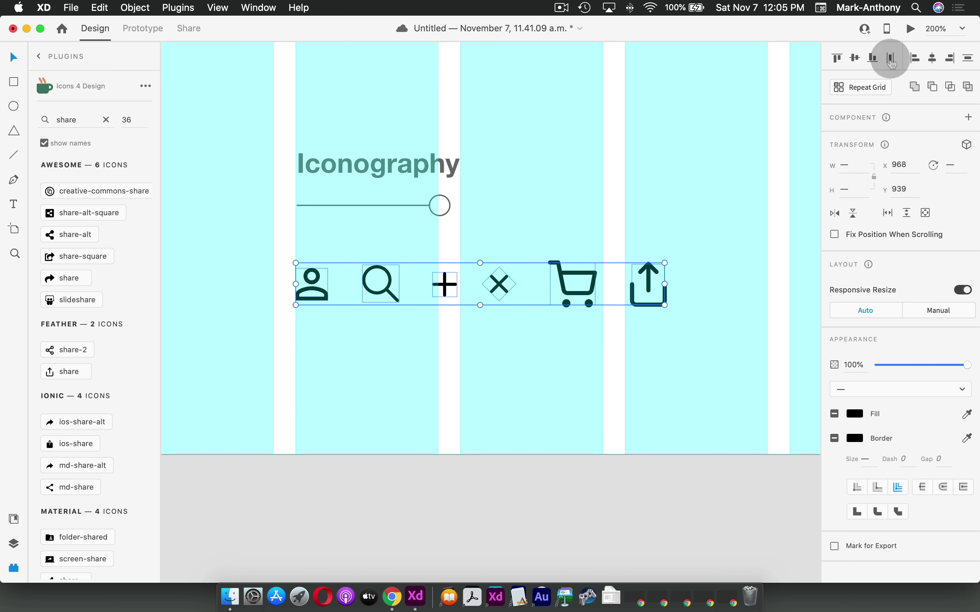
# Distribute the six icons evenly with their row raised to Y 929, and place the cart and share icons in a second row at Y 983.
pyautogui.click(891, 60)
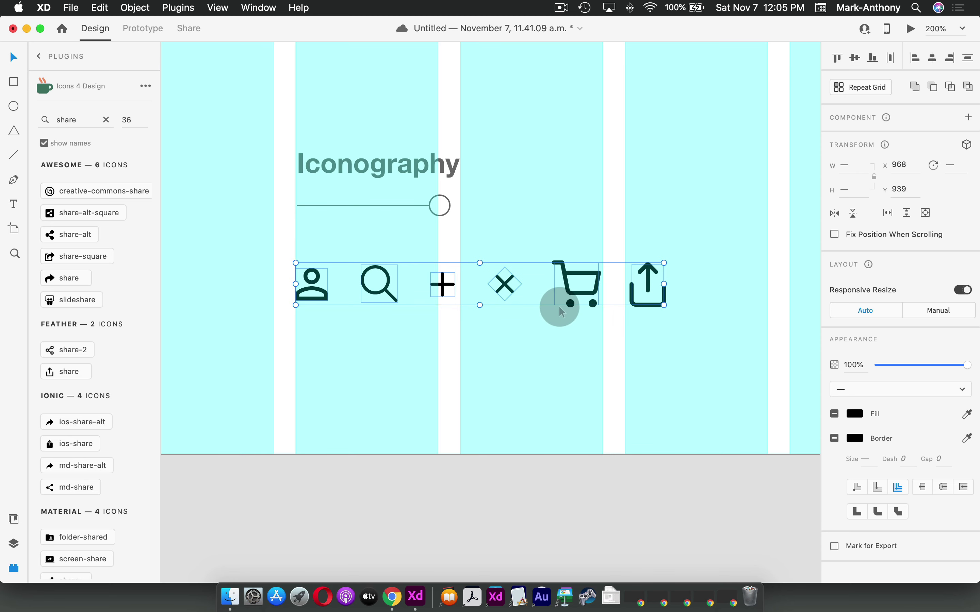
pyautogui.press('super+minus')
pyautogui.press('super+minus')
pyautogui.press('super+minus')
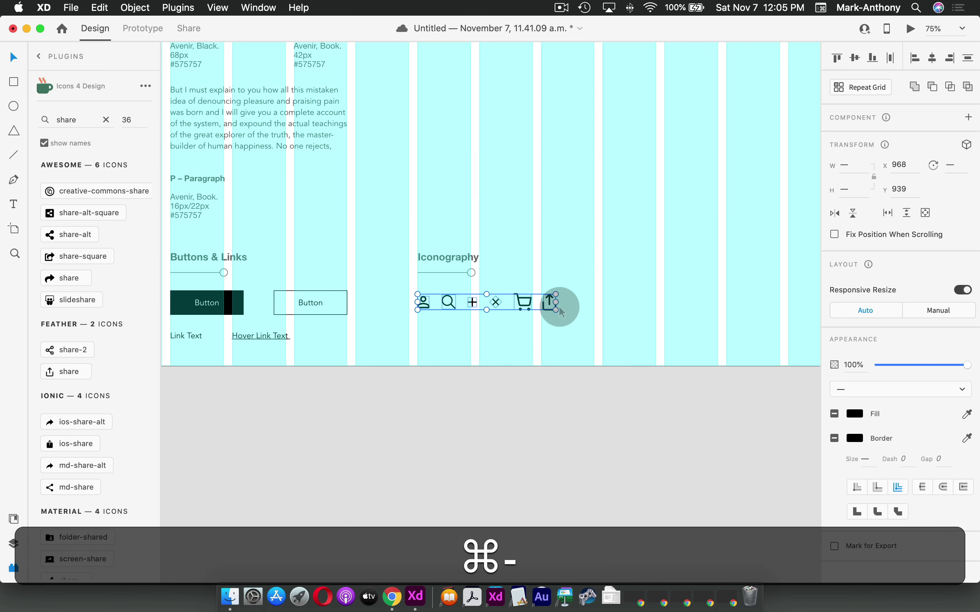
pyautogui.press('super+minus')
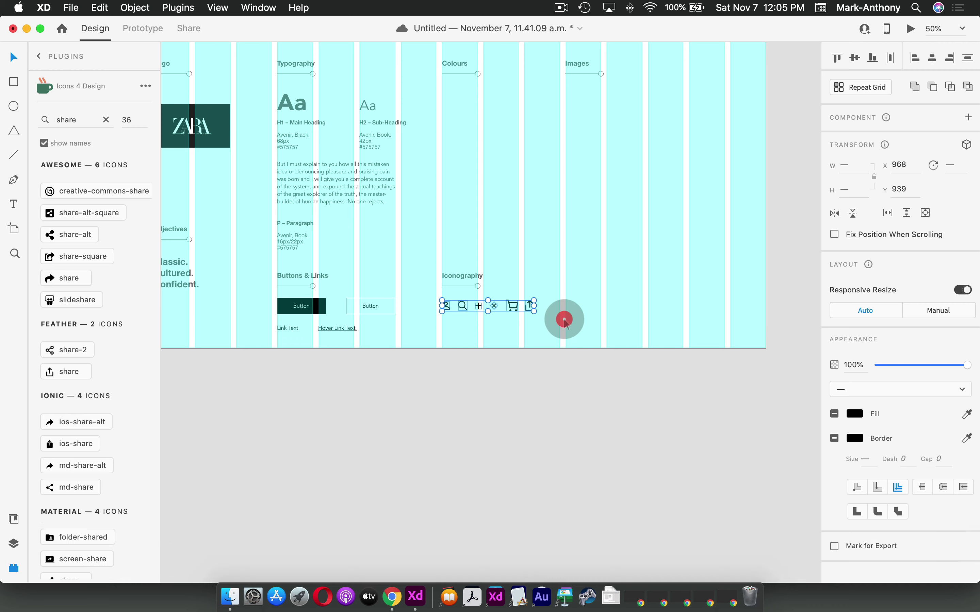
pyautogui.hotkey('shift', 'Up')
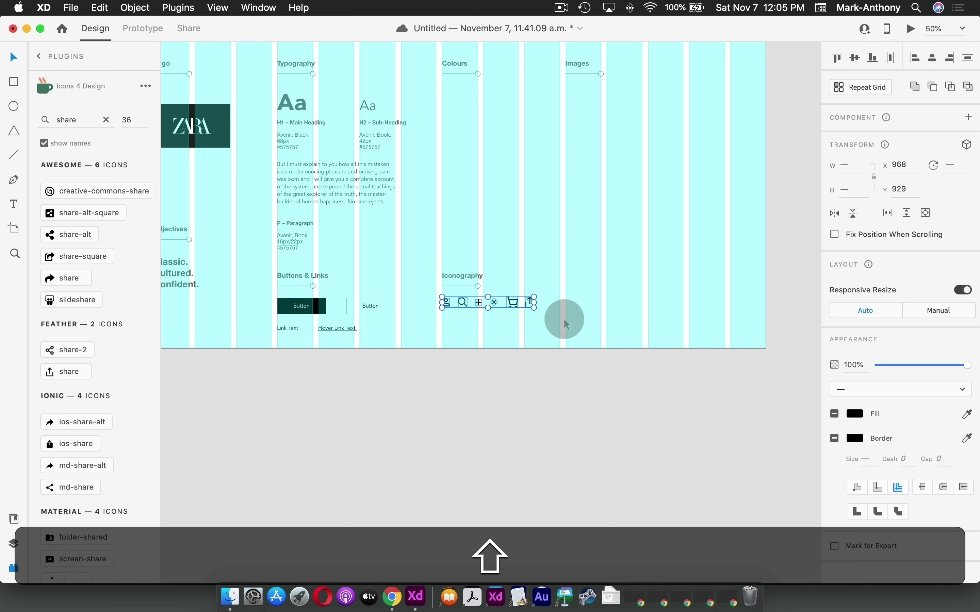
pyautogui.hscroll(-1, 565, 321)
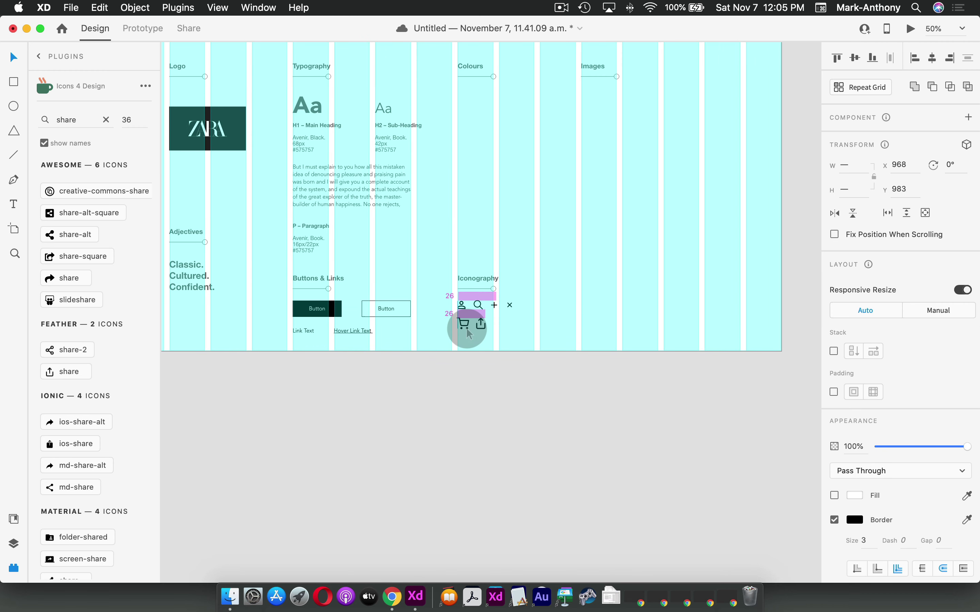
pyautogui.click(575, 334)
# Preview the colour.jpg reference image to check the brand colours and their hex codes.
pyautogui.scroll(3, 574, 334)
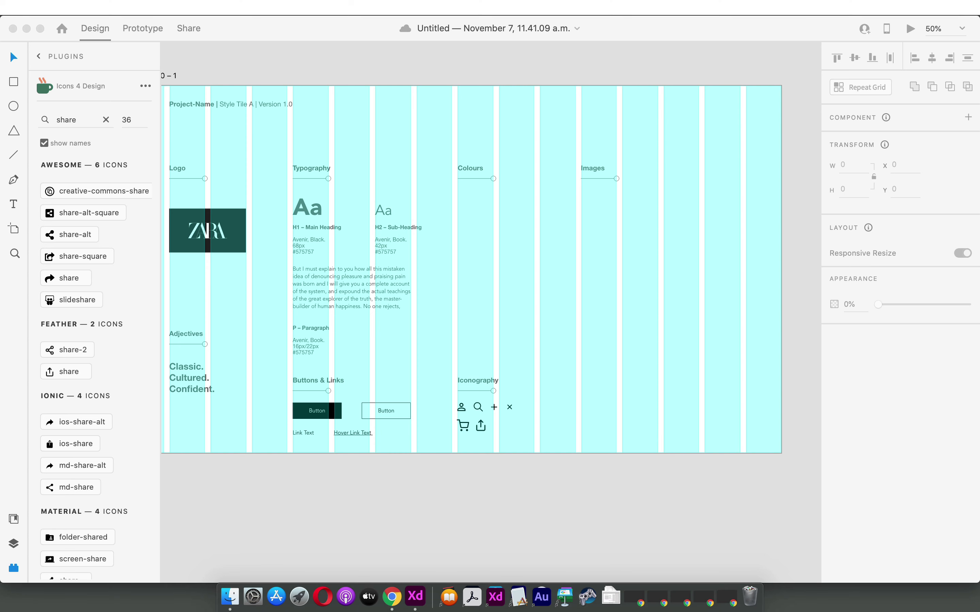
pyautogui.press('space')
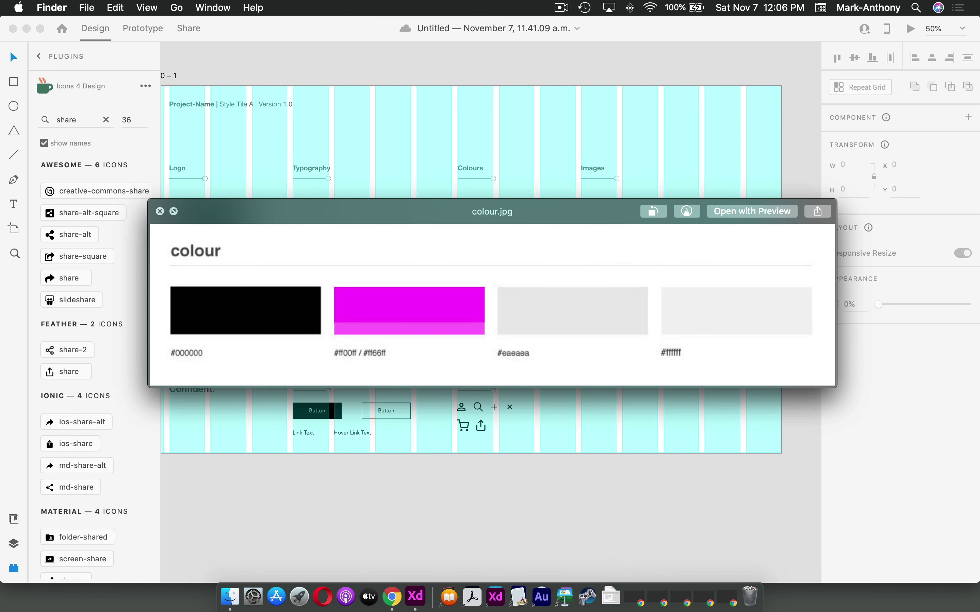
pyautogui.press('space')
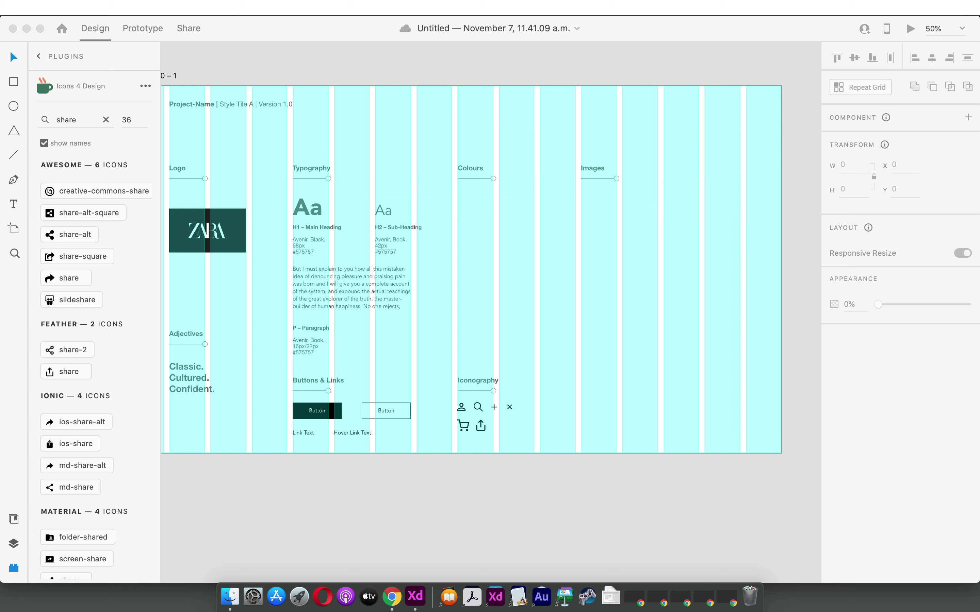
# Draw a 226 × 75 rectangle under Colours at X 968, Y 331 and duplicate it downward into five evenly stacked swatches.
pyautogui.click(14, 82)
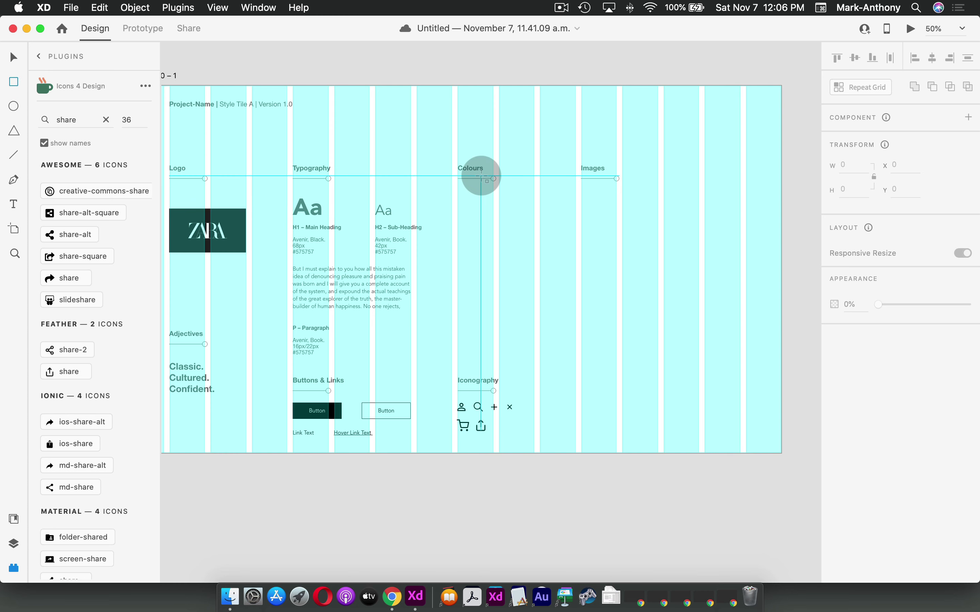
pyautogui.press('super+equal')
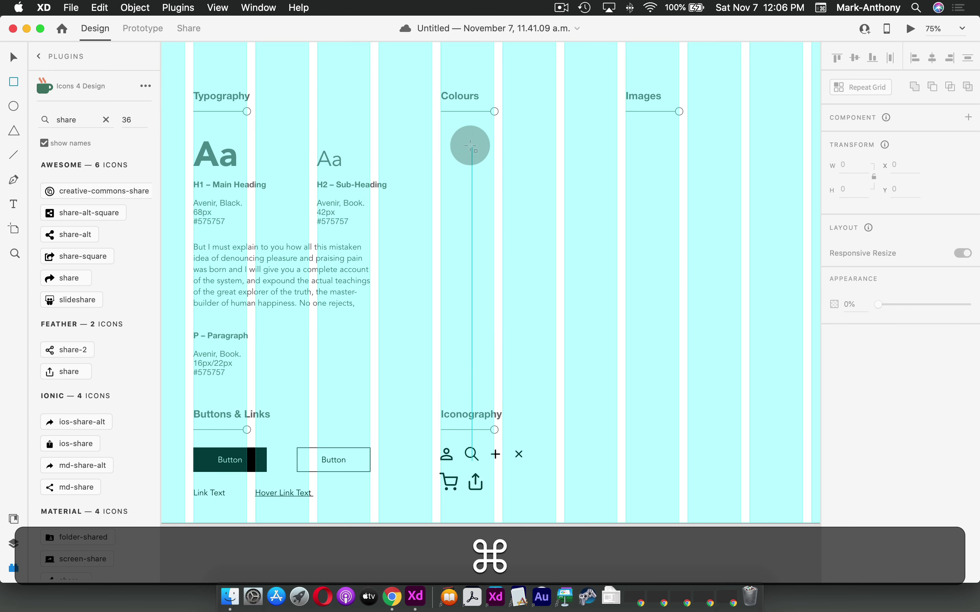
pyautogui.moveTo(440, 141); pyautogui.dragTo(555, 179)
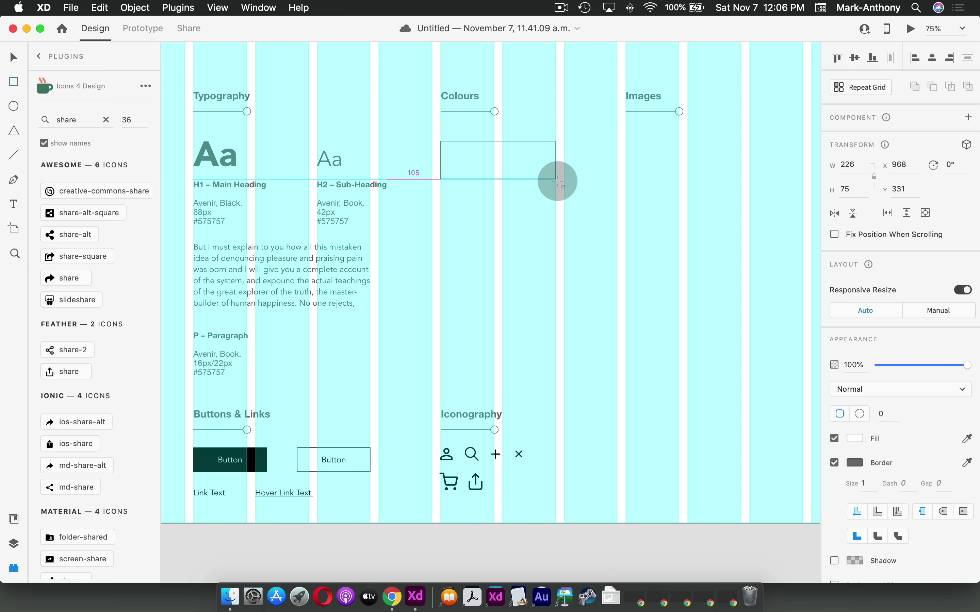
pyautogui.moveTo(557, 181); pyautogui.dragTo(518, 225)
pyautogui.click(14, 57)
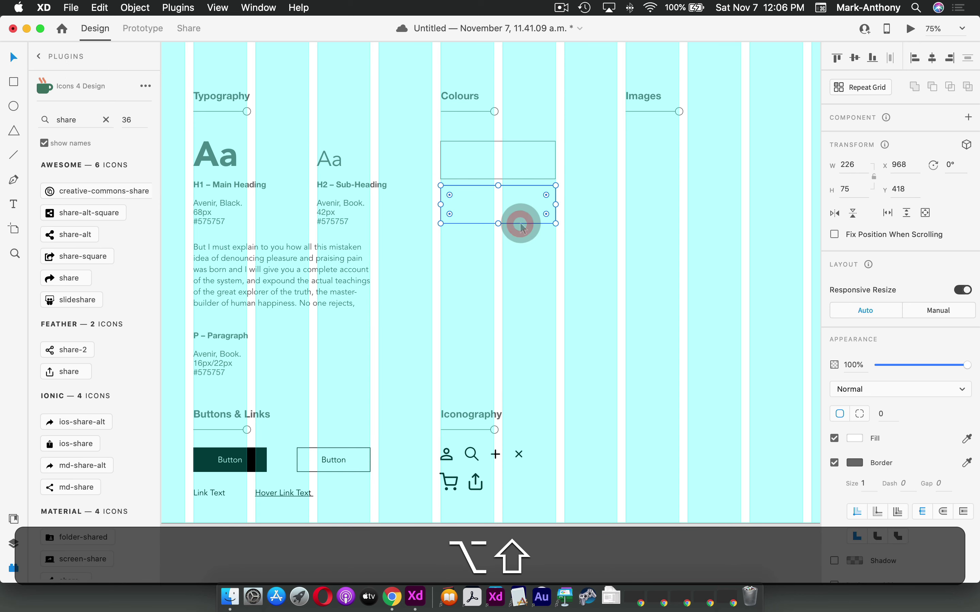
pyautogui.moveTo(511, 125); pyautogui.dragTo(543, 236)
pyautogui.keyDown('alt'); pyautogui.keyDown('shift'); pyautogui.moveTo(542, 214); pyautogui.dragTo(572, 301); pyautogui.keyUp('shift'); pyautogui.keyUp('alt')
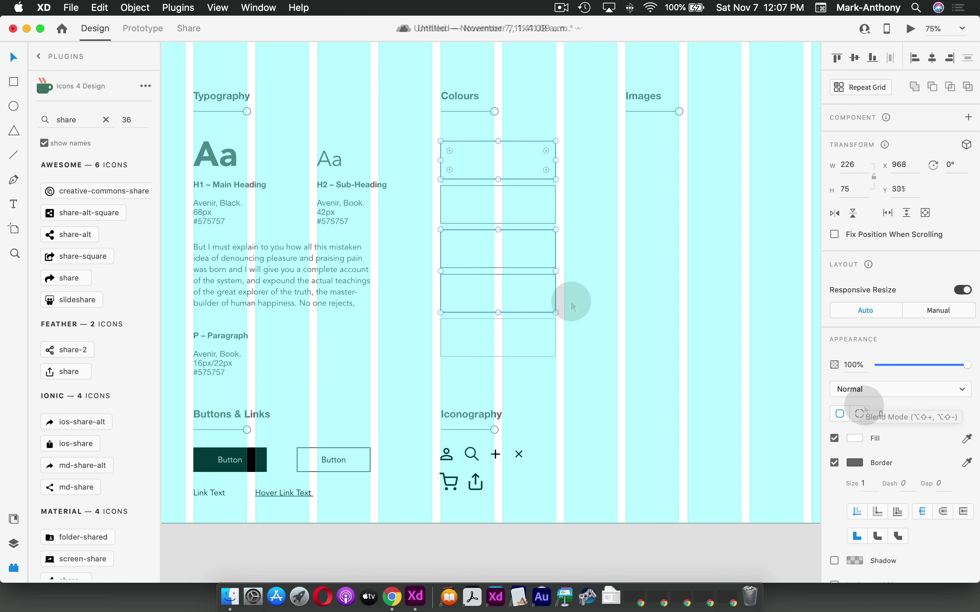
# Fill the first three swatches from the top with sampled colours: the solid button's black, the reference magenta and light grey.
pyautogui.click(966, 441)
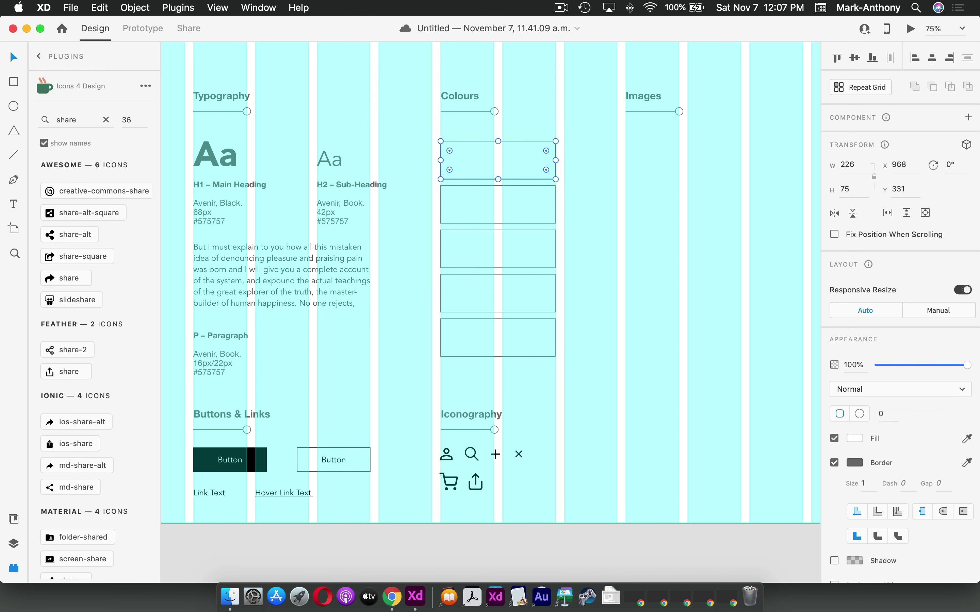
pyautogui.click(251, 460)
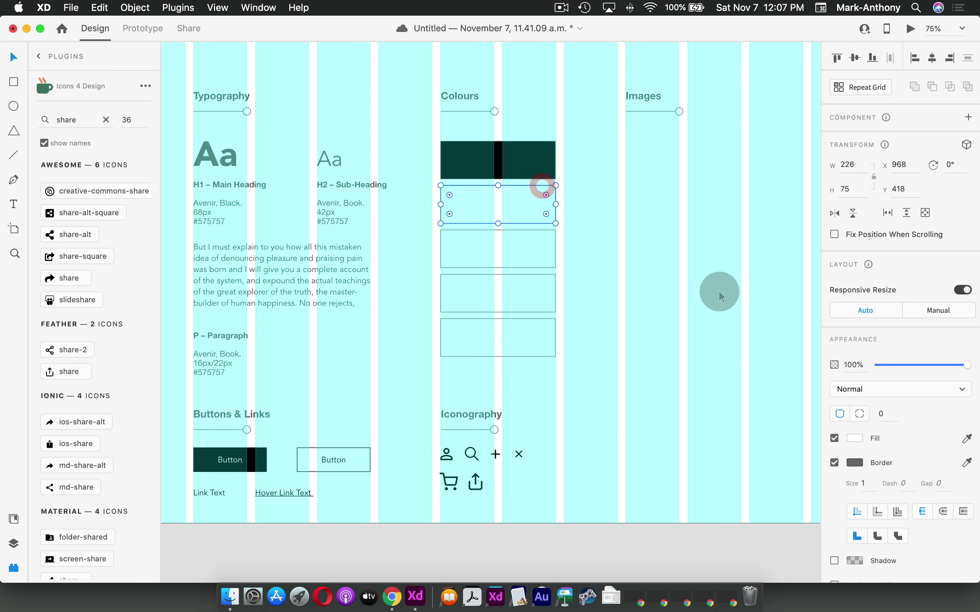
pyautogui.click(967, 438)
pyautogui.click(770, 27)
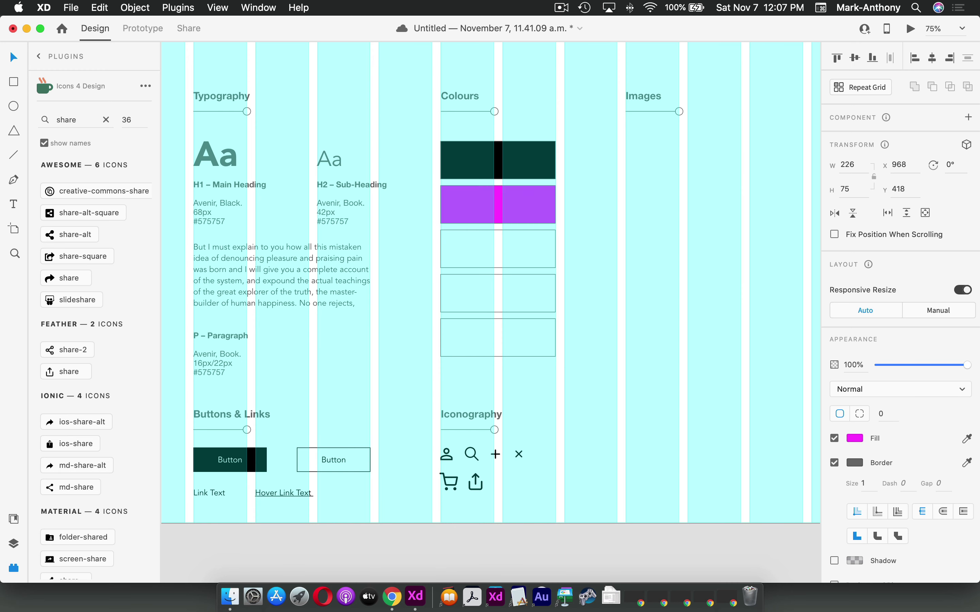
pyautogui.click(534, 262)
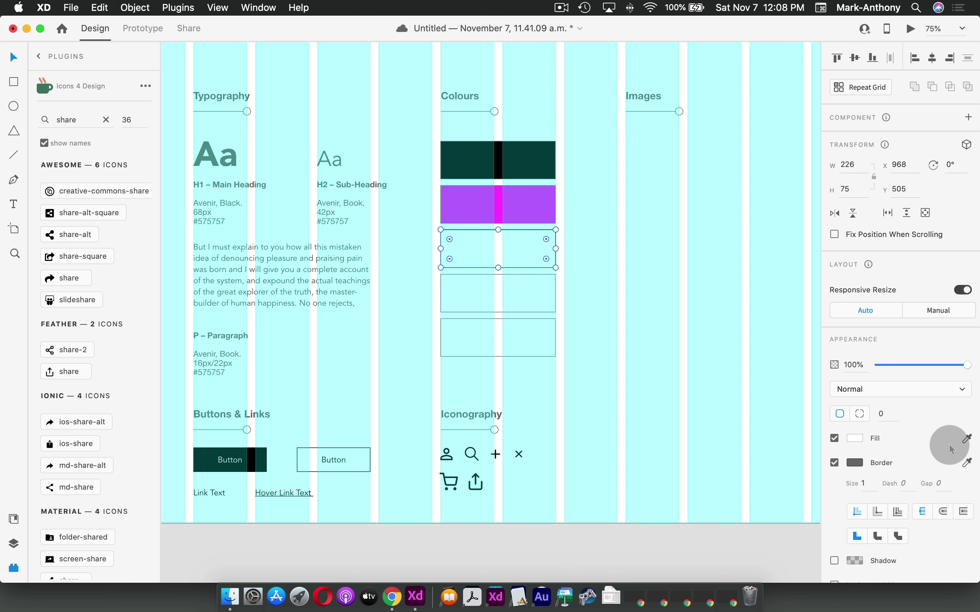
pyautogui.click(967, 439)
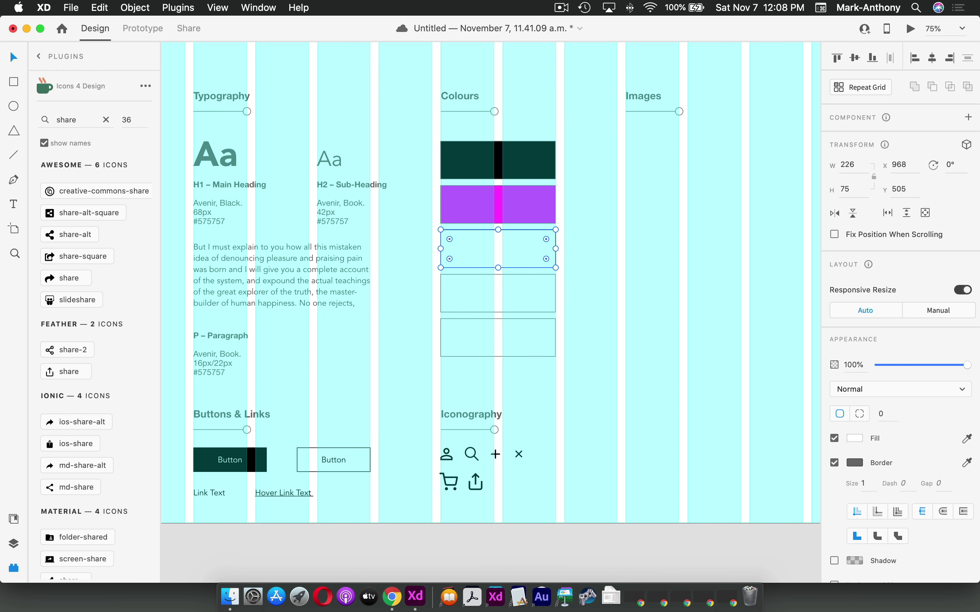
pyautogui.click(890, 104)
# Fill the fourth swatch with #575757.
pyautogui.click(541, 302)
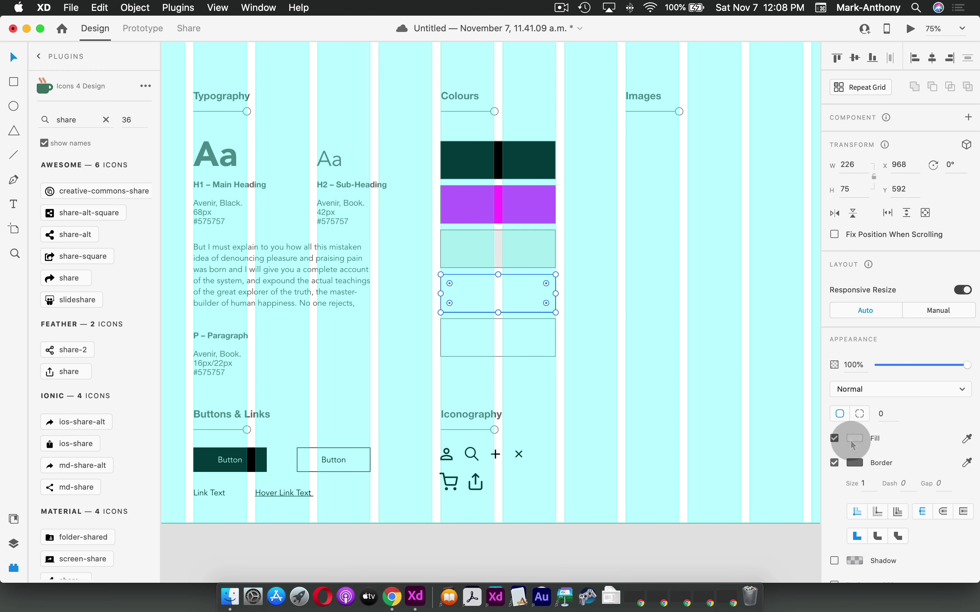
pyautogui.click(854, 442)
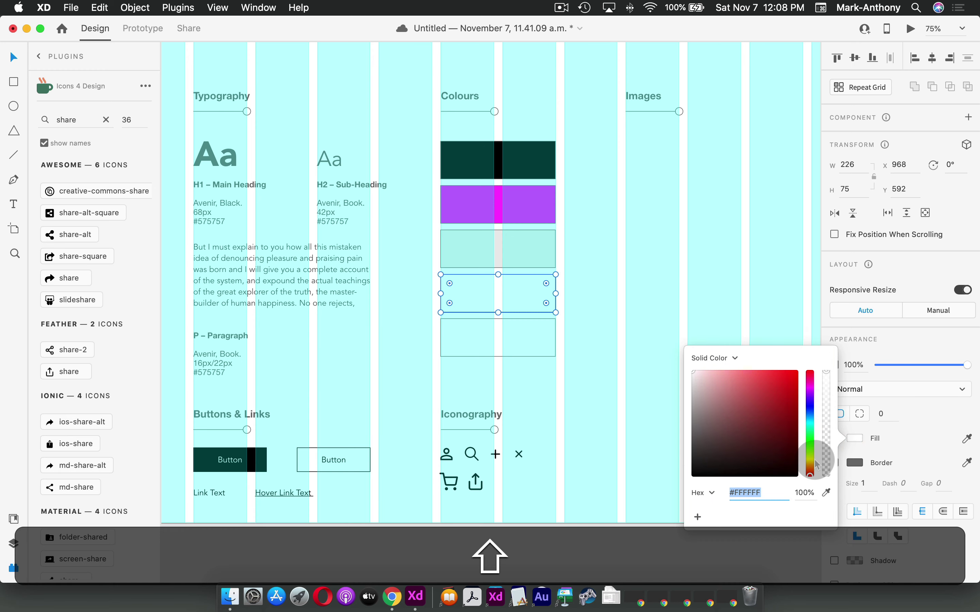
pyautogui.write('#5757575')
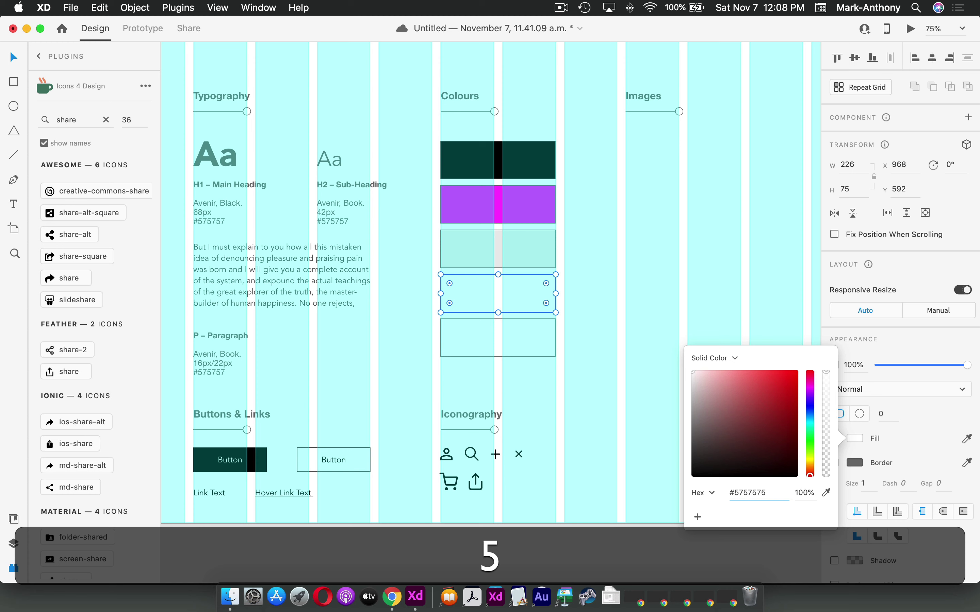
pyautogui.press('BackSpace')
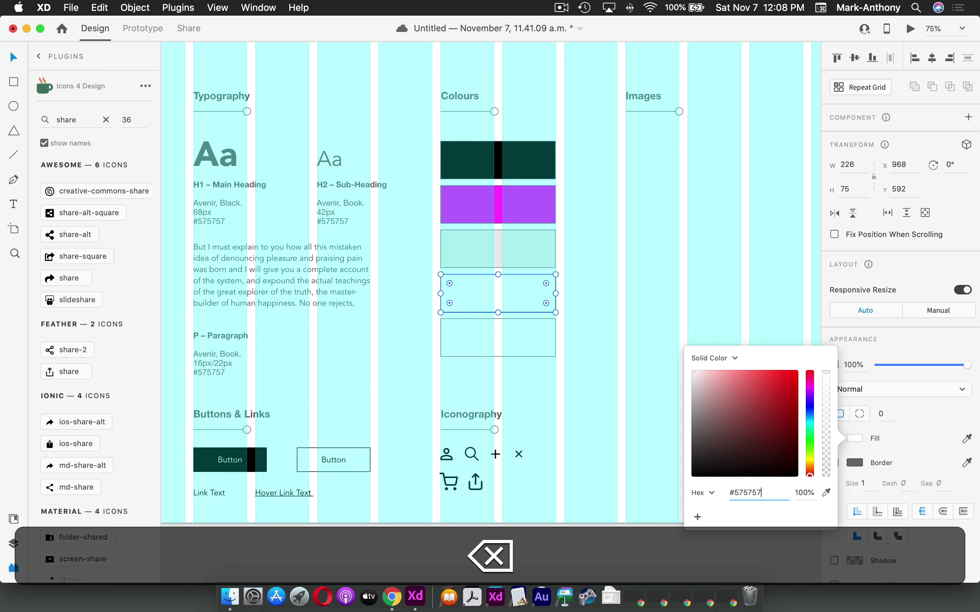
# Fill the fifth swatch with a neutral grey lighter than #575757 and remove the borders from all five swatches.
pyautogui.click(543, 356)
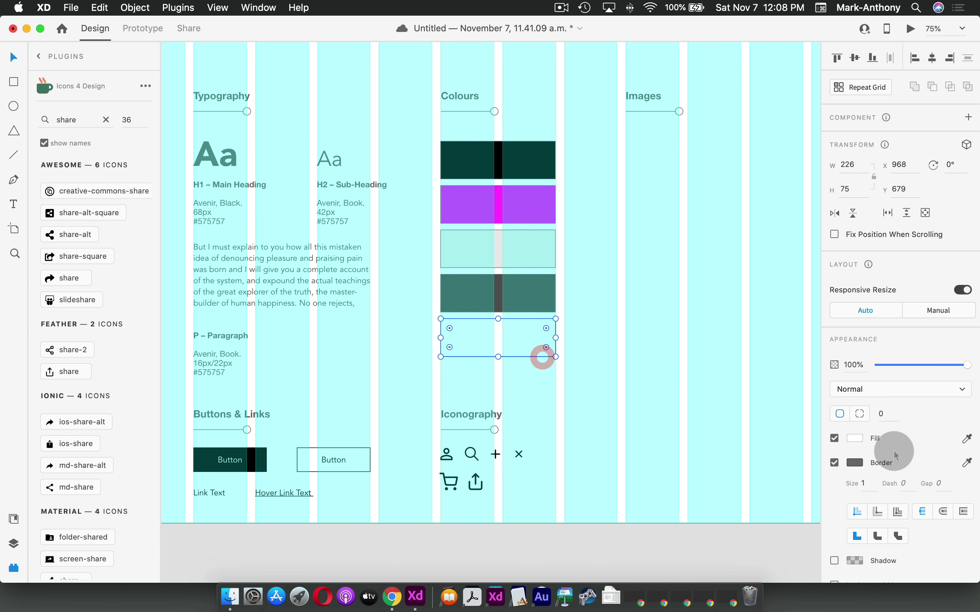
pyautogui.click(854, 439)
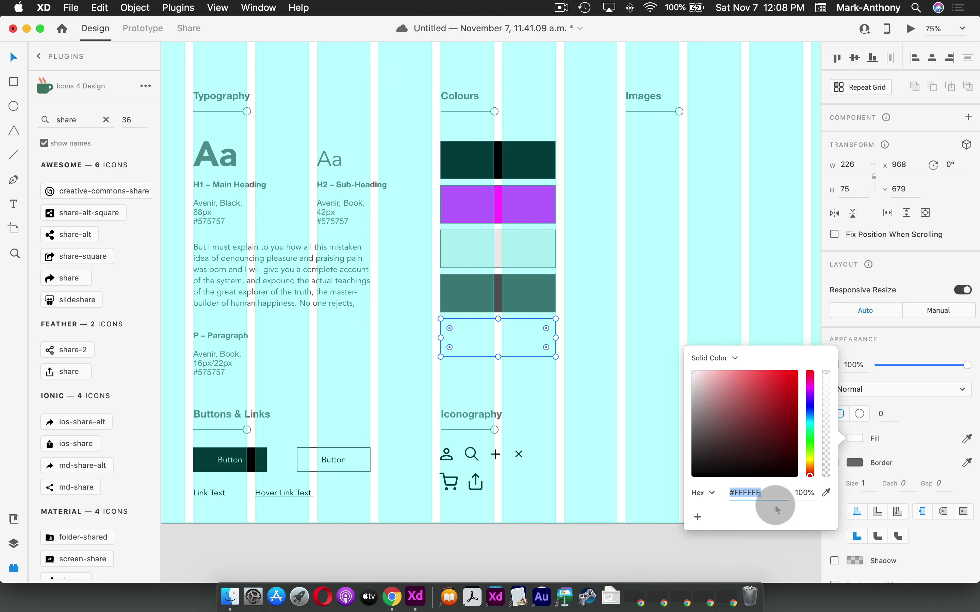
pyautogui.click(767, 493)
pyautogui.write('#57')
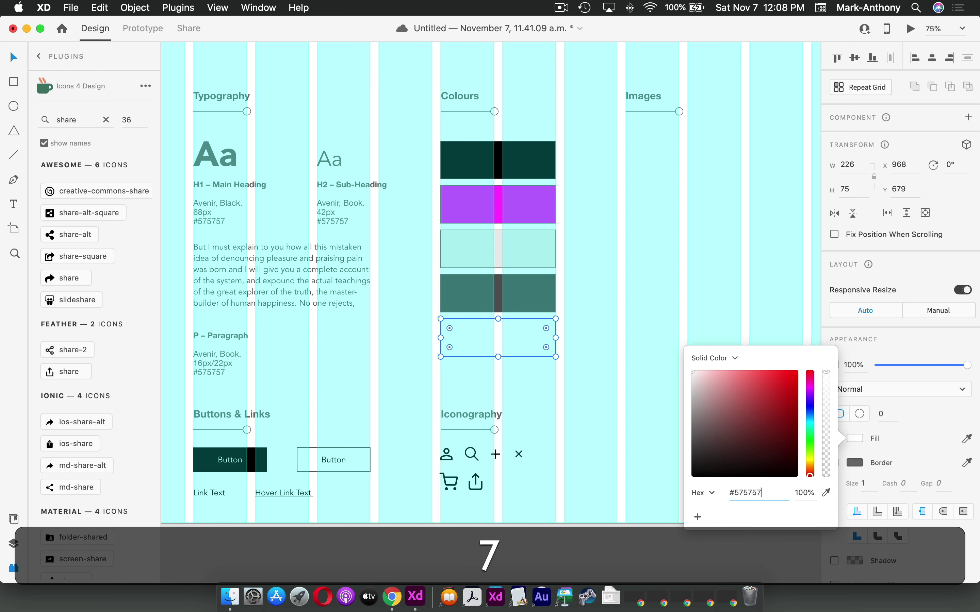
pyautogui.write('5757')
pyautogui.press('Tab')
pyautogui.click(692, 437)
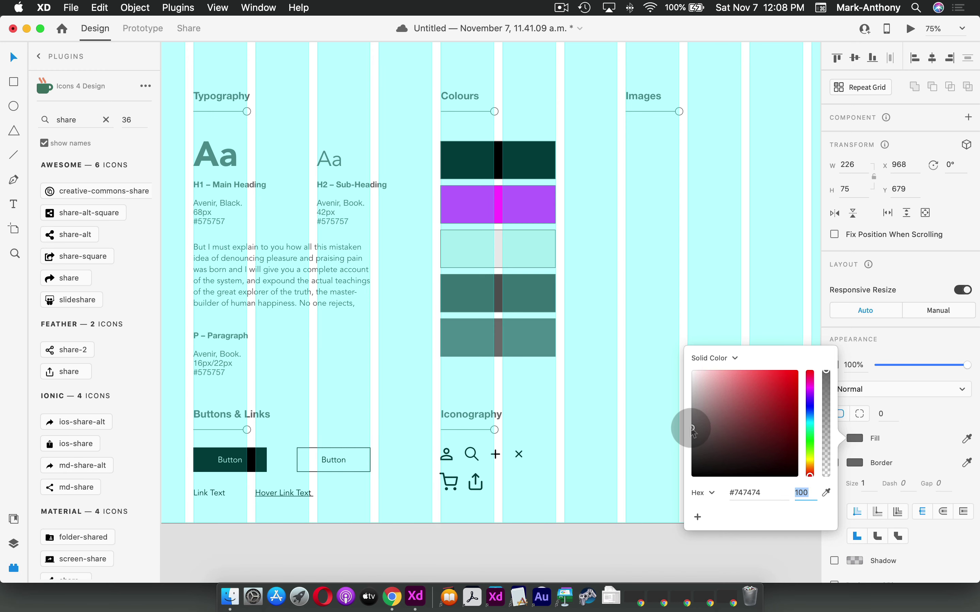
pyautogui.moveTo(692, 428); pyautogui.dragTo(692, 415)
pyautogui.click(485, 159)
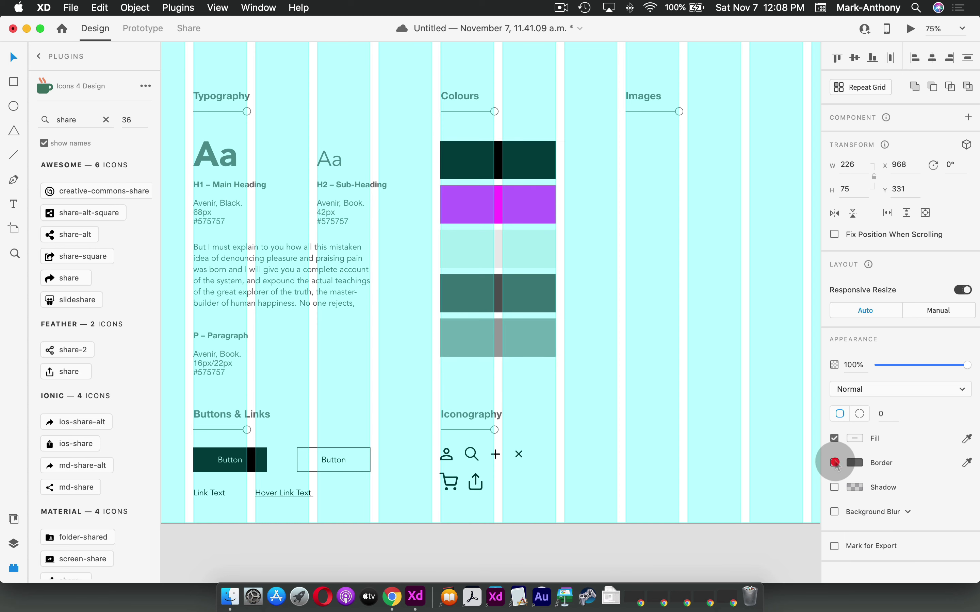
pyautogui.click(641, 263)
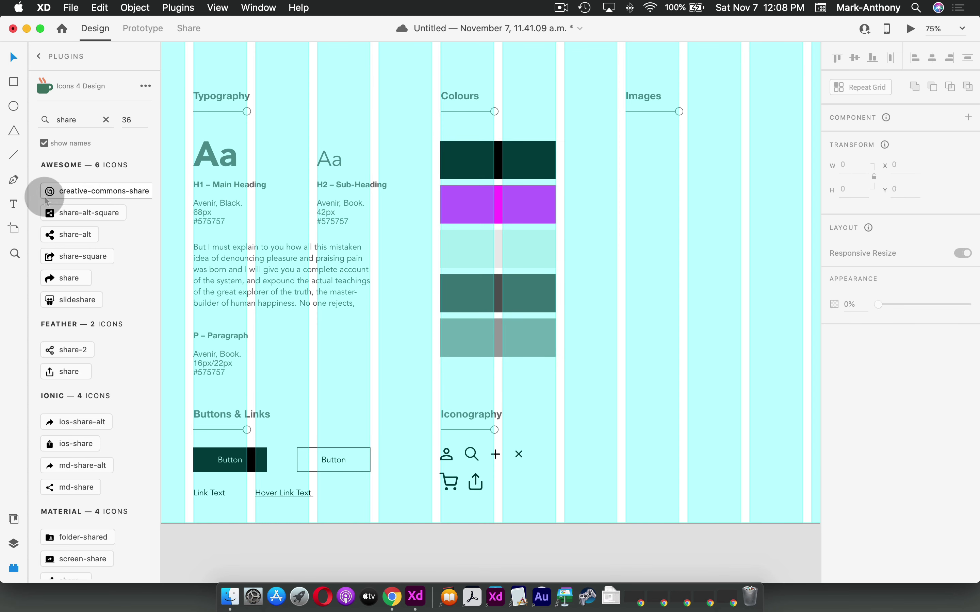
# Add a two-line text label reading "Main" and "#000000" on the black swatch.
pyautogui.click(13, 204)
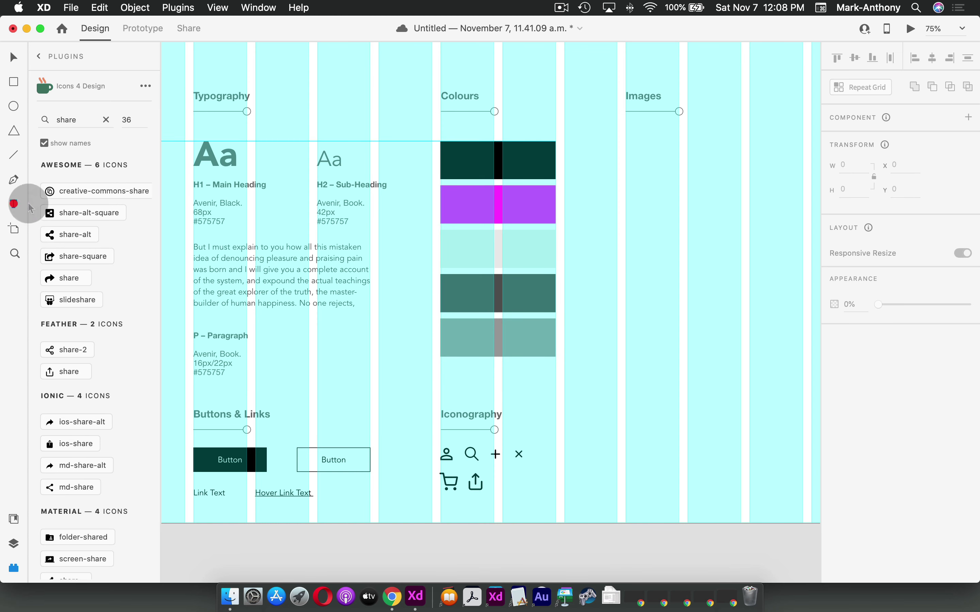
pyautogui.click(448, 165)
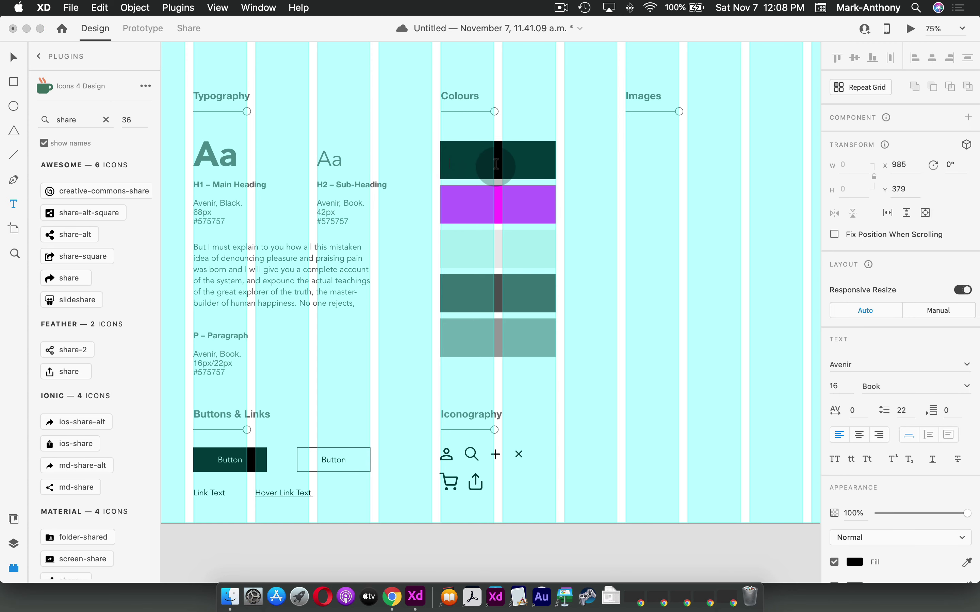
pyautogui.write('Main')
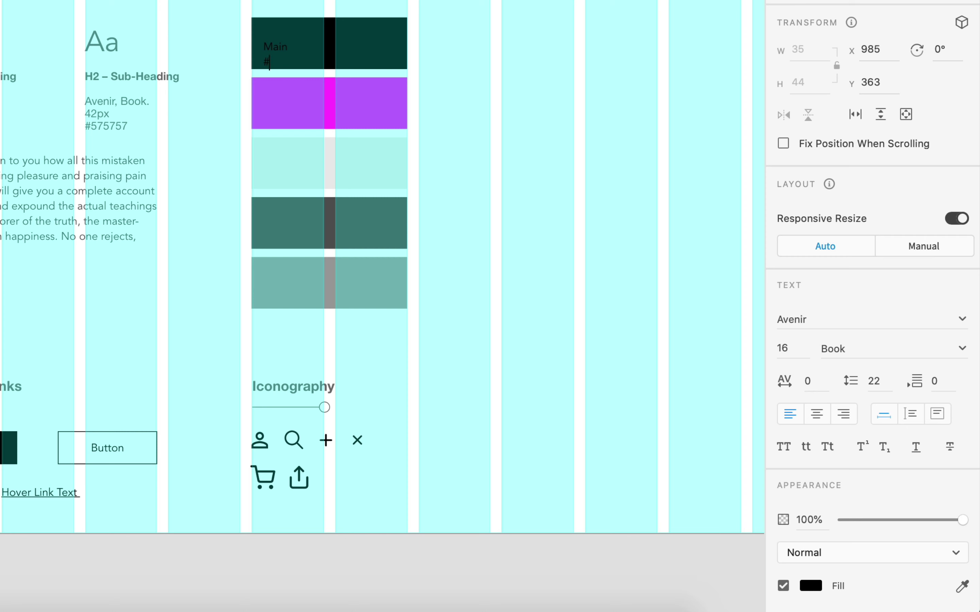
pyautogui.write(' #00')
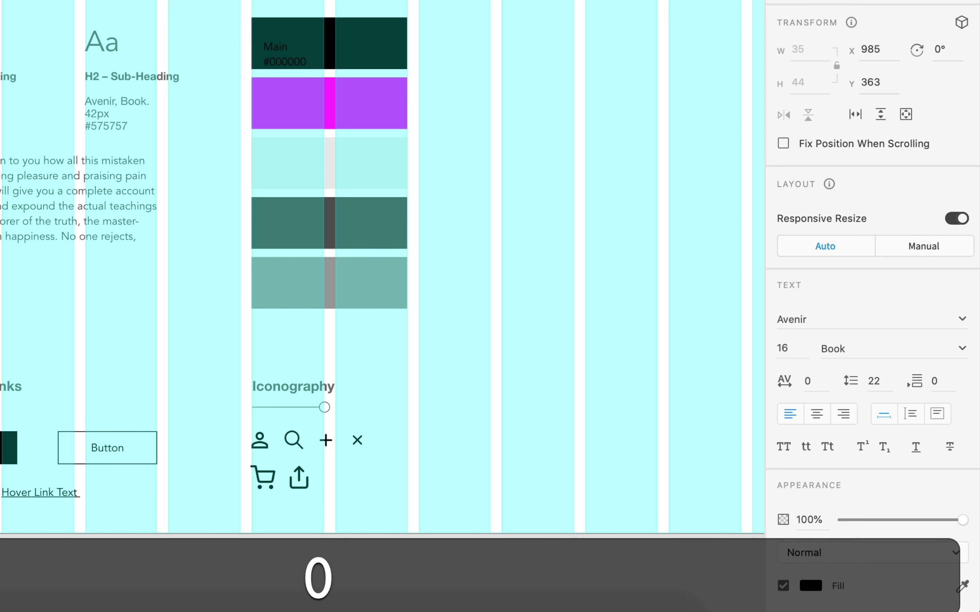
pyautogui.press('super+z')
pyautogui.press('super+z')
pyautogui.press('super+z')
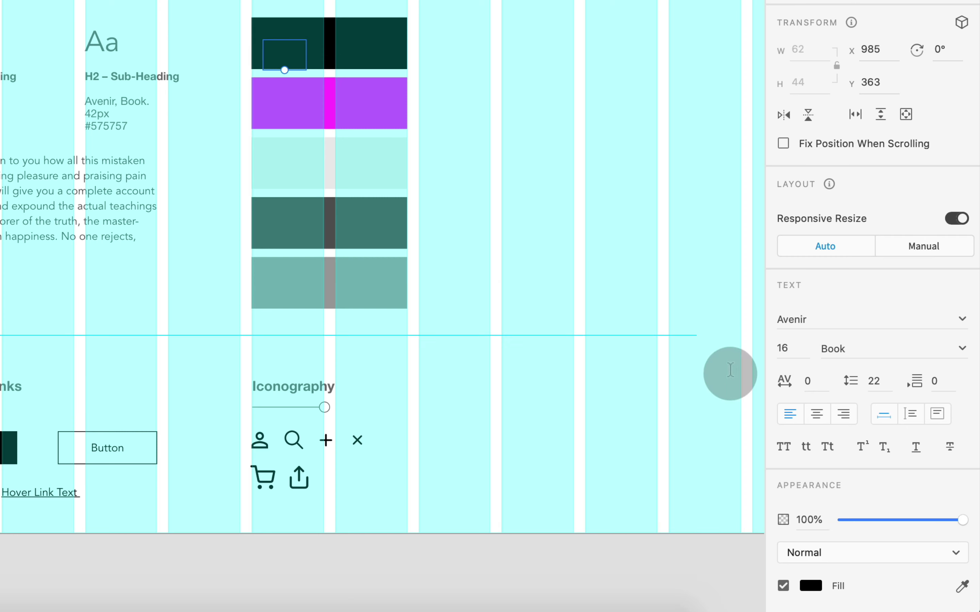
# Set the fill of the black swatch's text label to white, #FFFFFF.
pyautogui.scroll(-5, 862, 474)
pyautogui.click(810, 447)
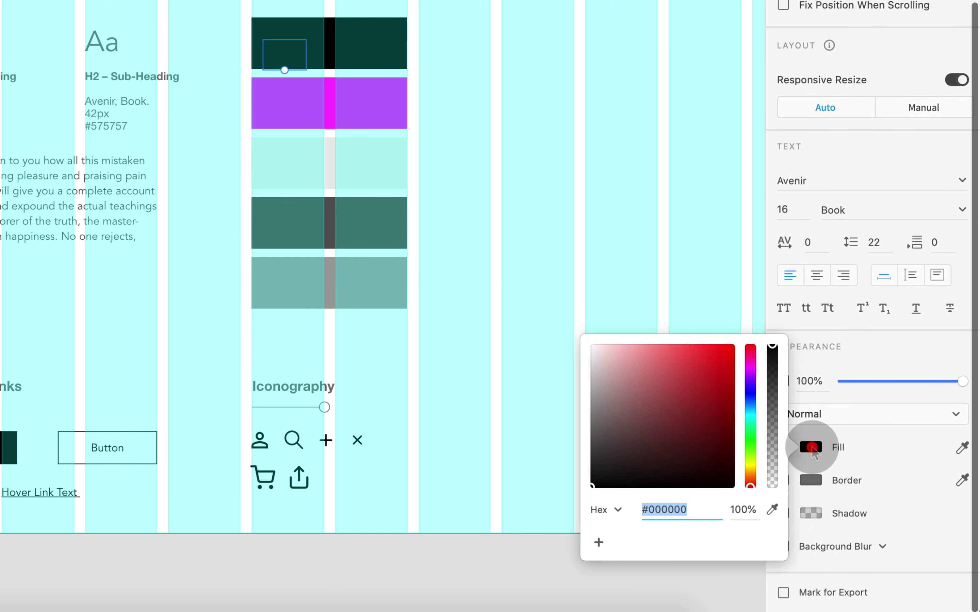
pyautogui.moveTo(618, 372); pyautogui.dragTo(588, 347)
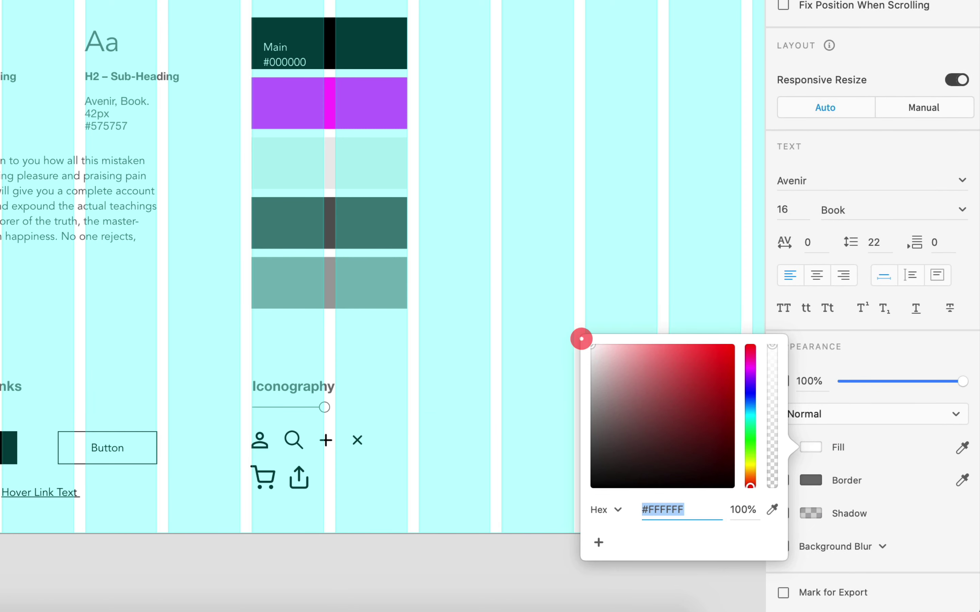
# Duplicate the black swatch's label onto the magenta swatch and change its colour code to #FF3BFF.
pyautogui.click(286, 48)
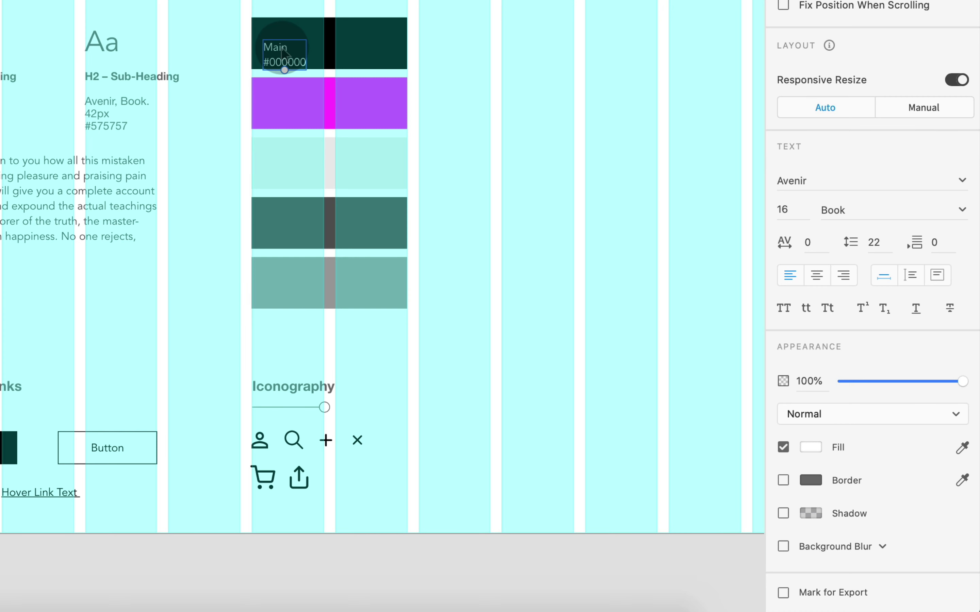
pyautogui.moveTo(282, 47); pyautogui.dragTo(294, 108)
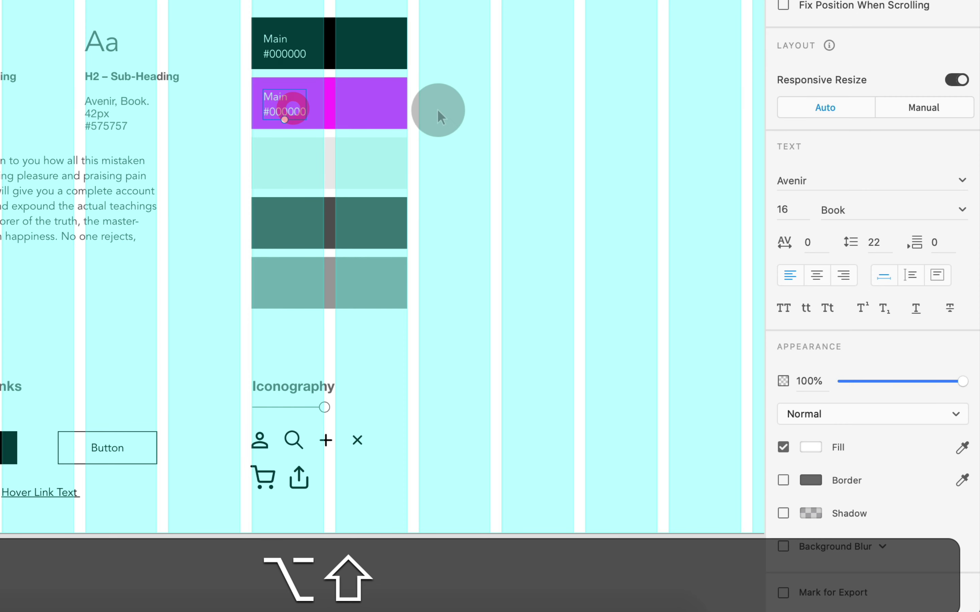
pyautogui.click(395, 105)
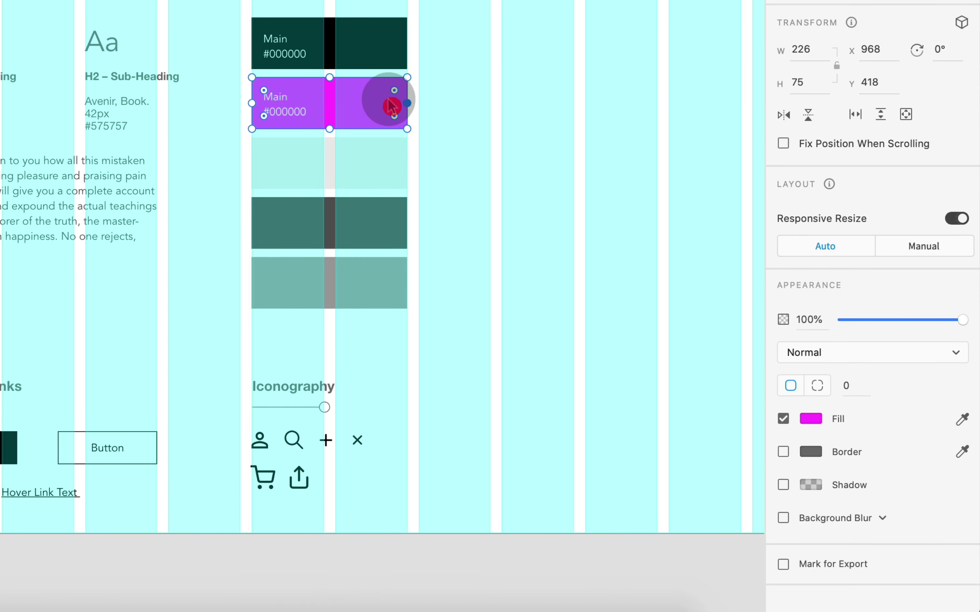
pyautogui.click(811, 419)
pyautogui.click(668, 492)
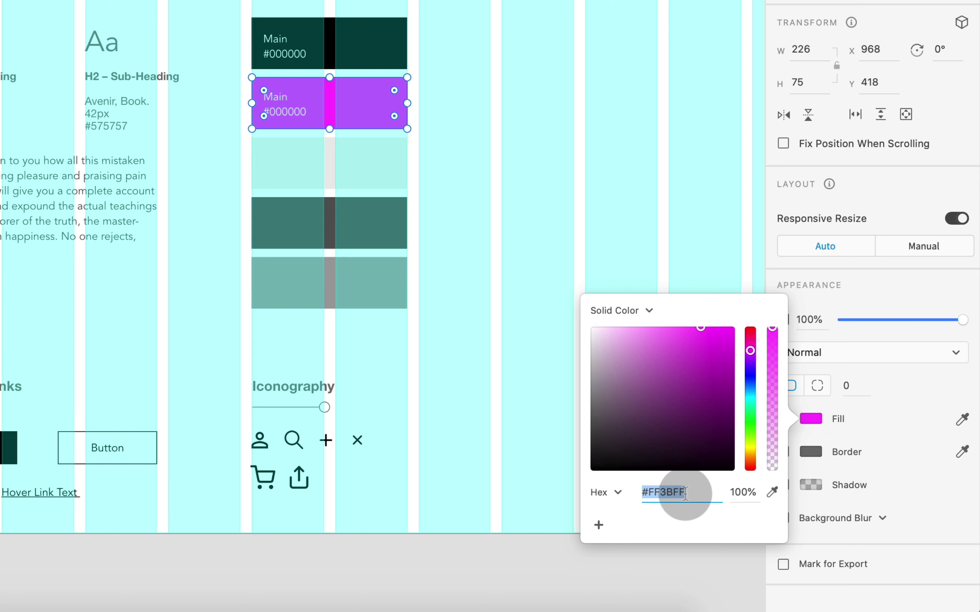
pyautogui.press('super+c')
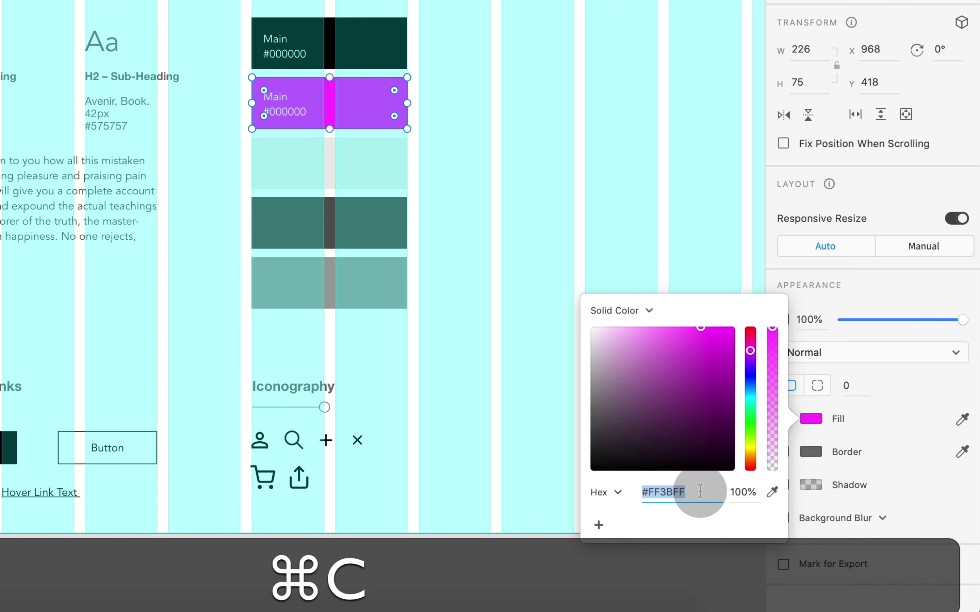
pyautogui.doubleClick(296, 112)
pyautogui.doubleClick(286, 113)
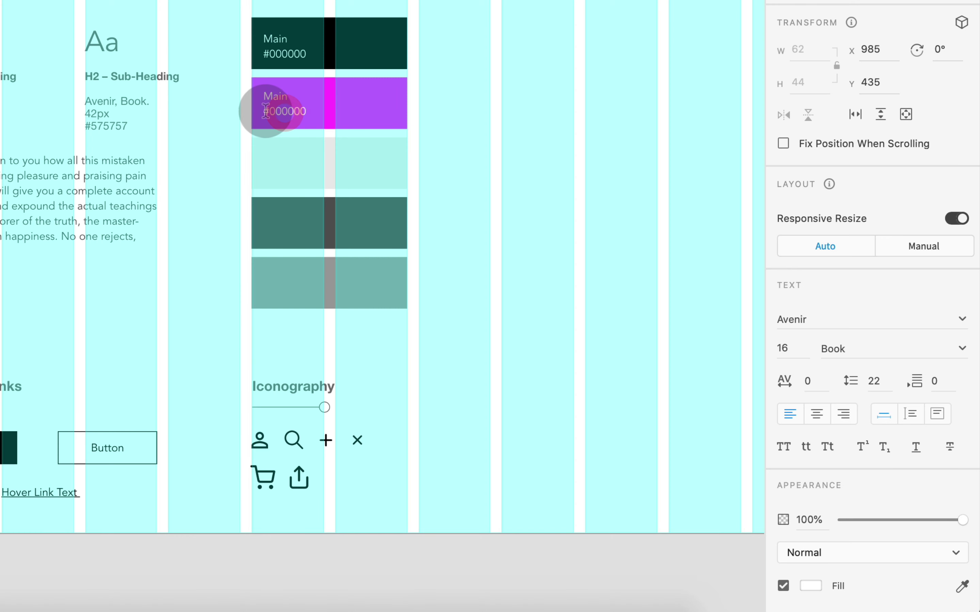
pyautogui.moveTo(263, 111); pyautogui.dragTo(305, 111)
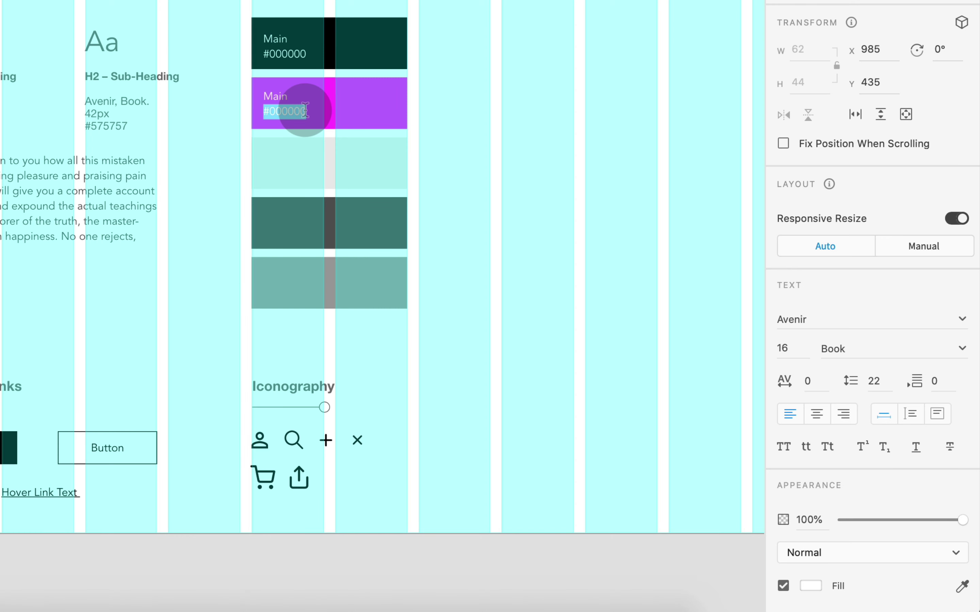
pyautogui.press('super+v')
# Rename the magenta swatch's label to "Secondary/Highlight".
pyautogui.doubleClick(275, 96)
pyautogui.write('Sec')
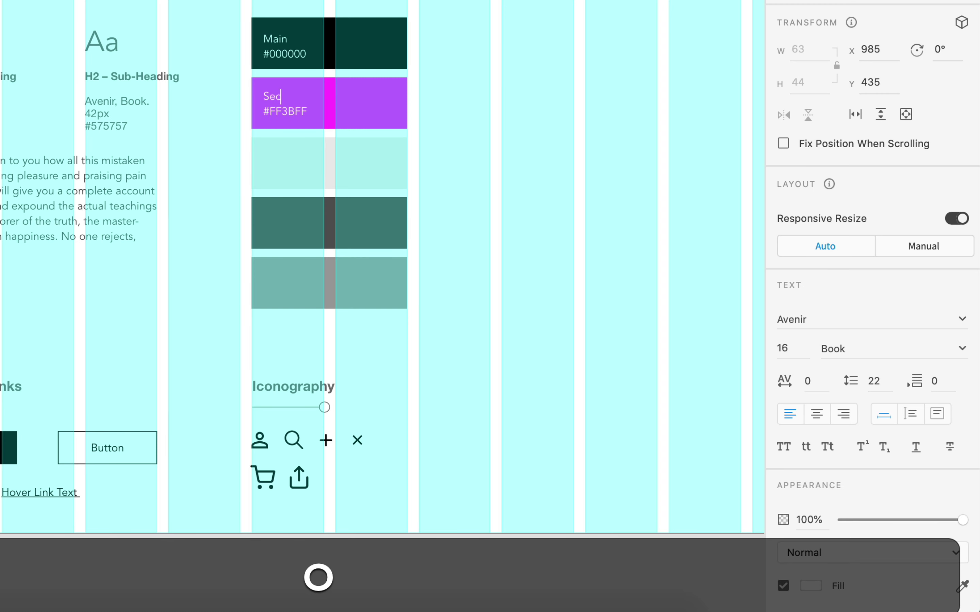
pyautogui.write('ondary/')
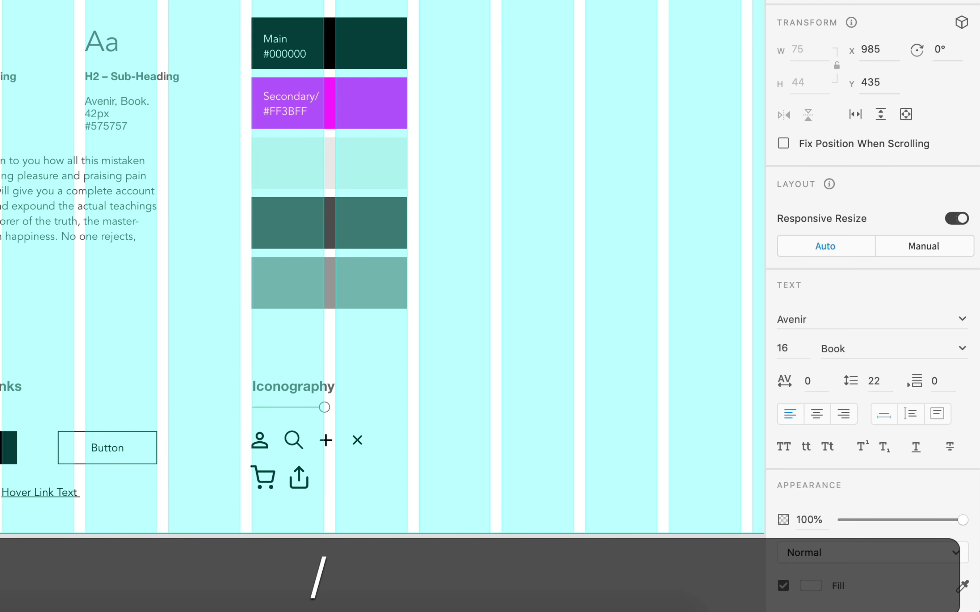
pyautogui.write('Highlight')
# Duplicate the magenta swatch's label onto the light grey swatch and change its two lines to "Neutral" and "#EBEBEB".
pyautogui.moveTo(287, 115); pyautogui.dragTo(283, 168)
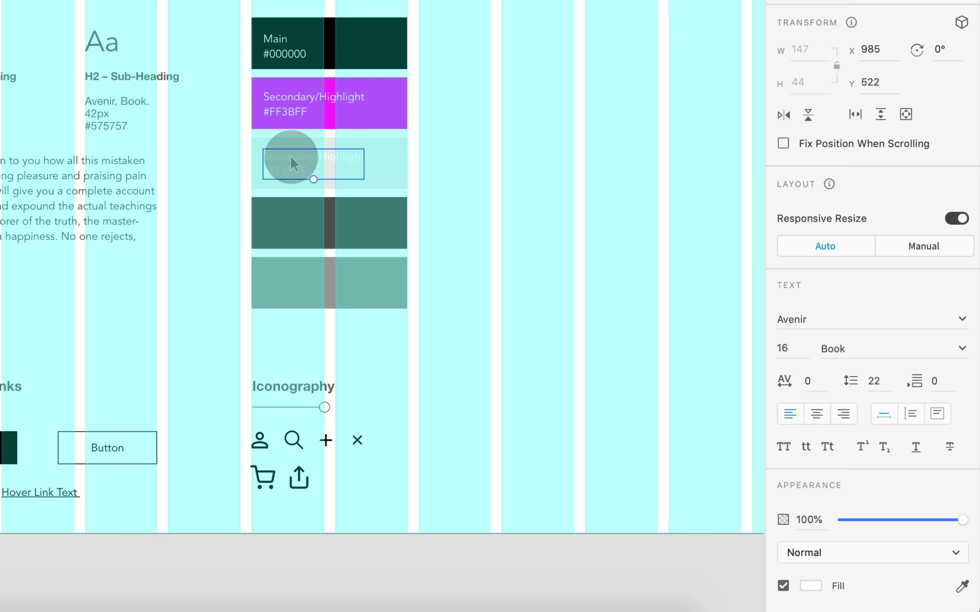
pyautogui.click(291, 159)
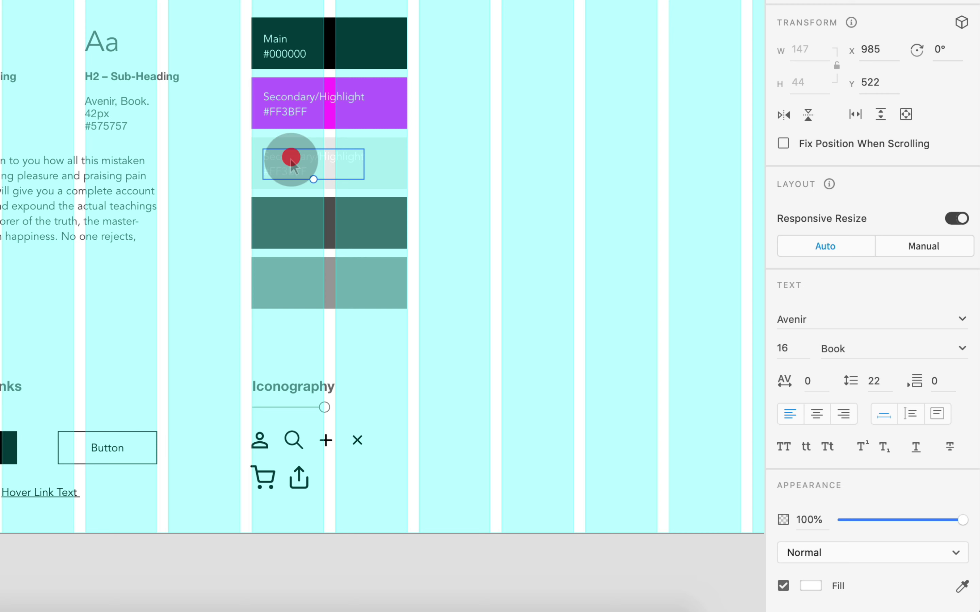
pyautogui.click(391, 172)
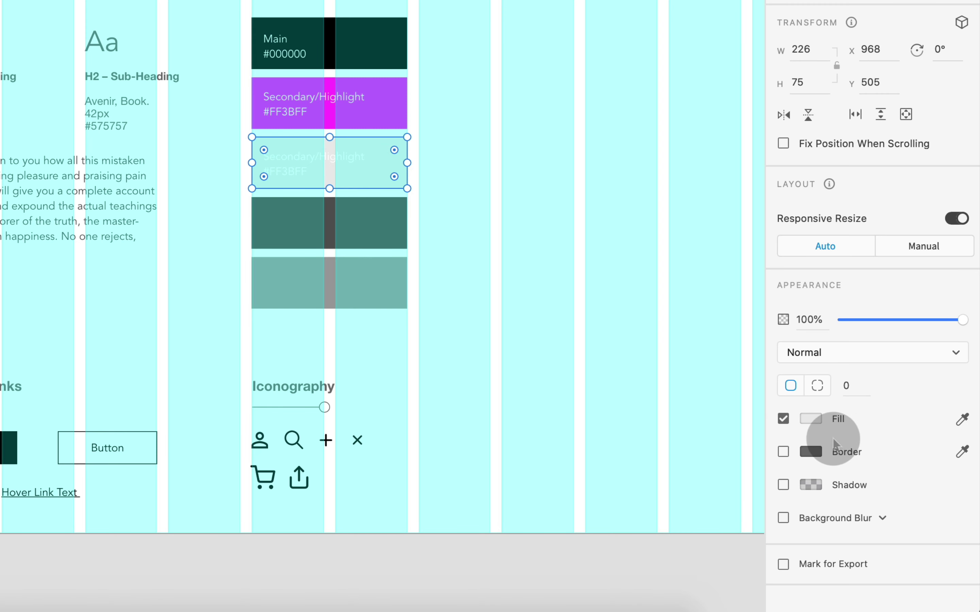
pyautogui.click(811, 419)
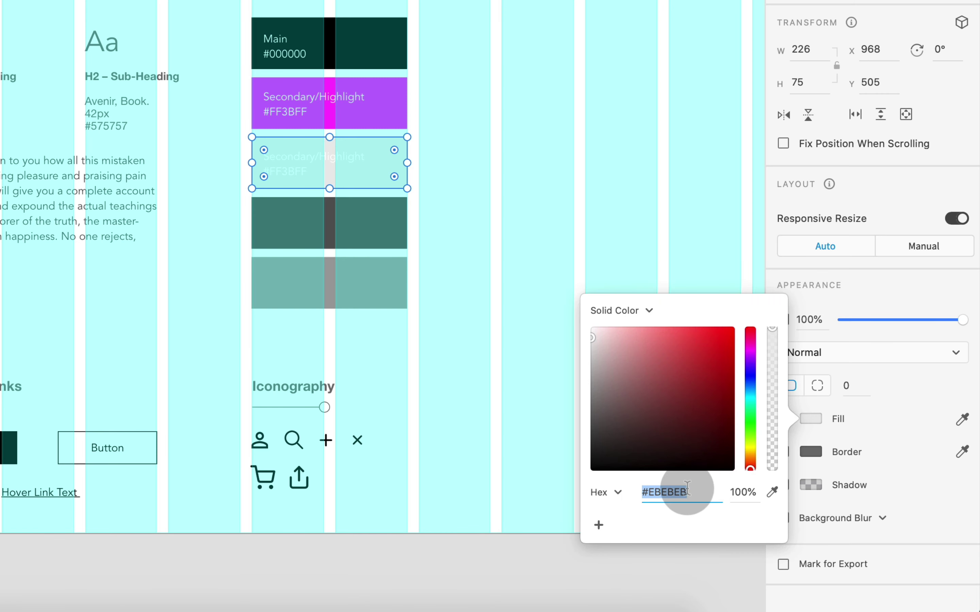
pyautogui.press('super+c')
pyautogui.doubleClick(294, 173)
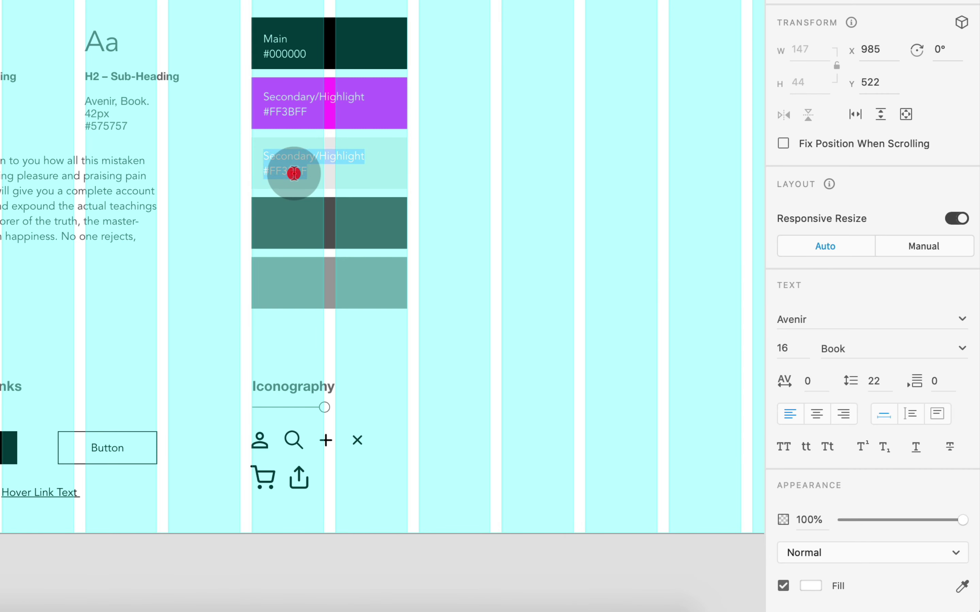
pyautogui.press('super+v')
pyautogui.moveTo(366, 155); pyautogui.dragTo(263, 156)
pyautogui.write('Neu')
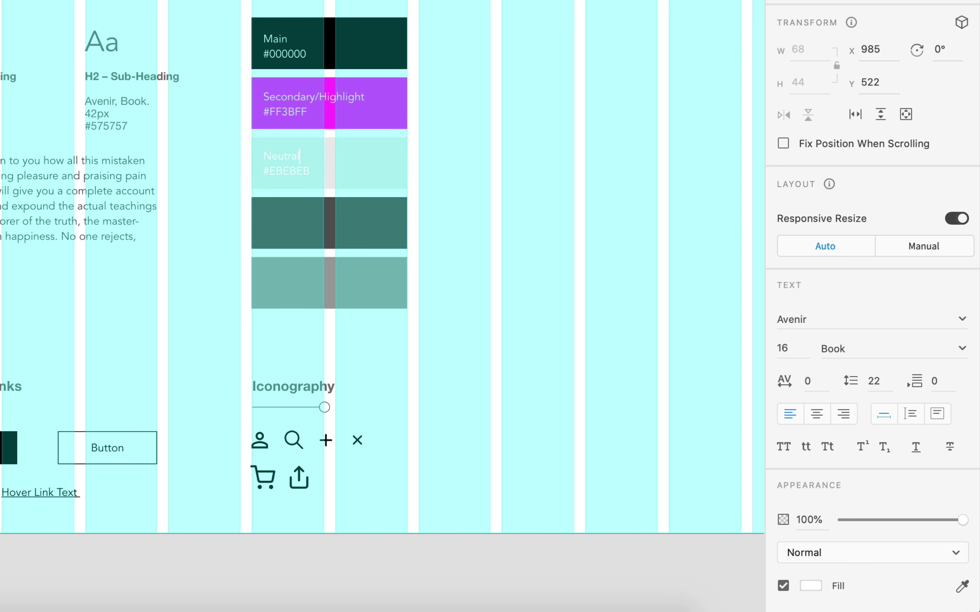
# Set the text fill of the light grey swatch's label to #575757.
pyautogui.press('Escape')
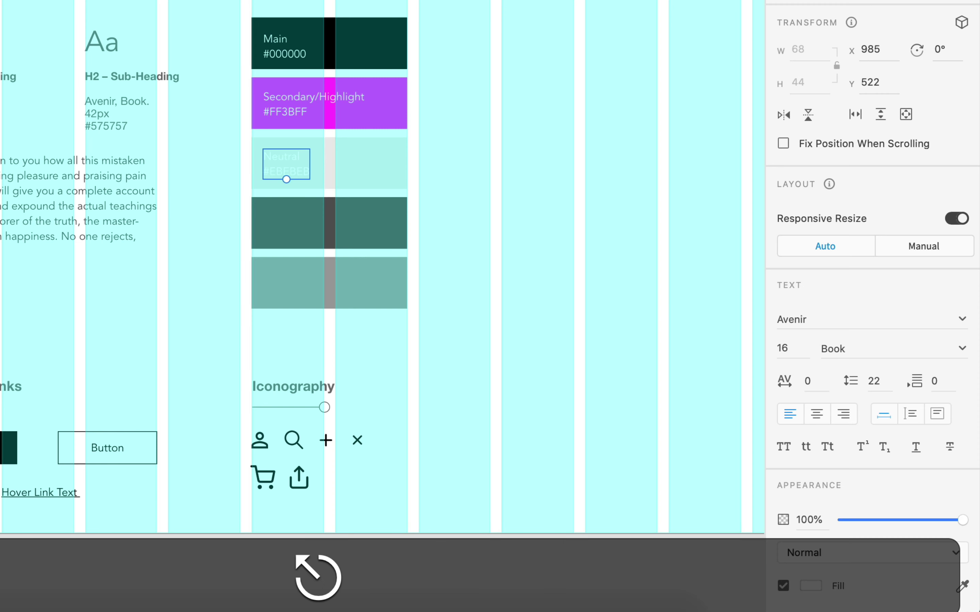
pyautogui.write('#575757')
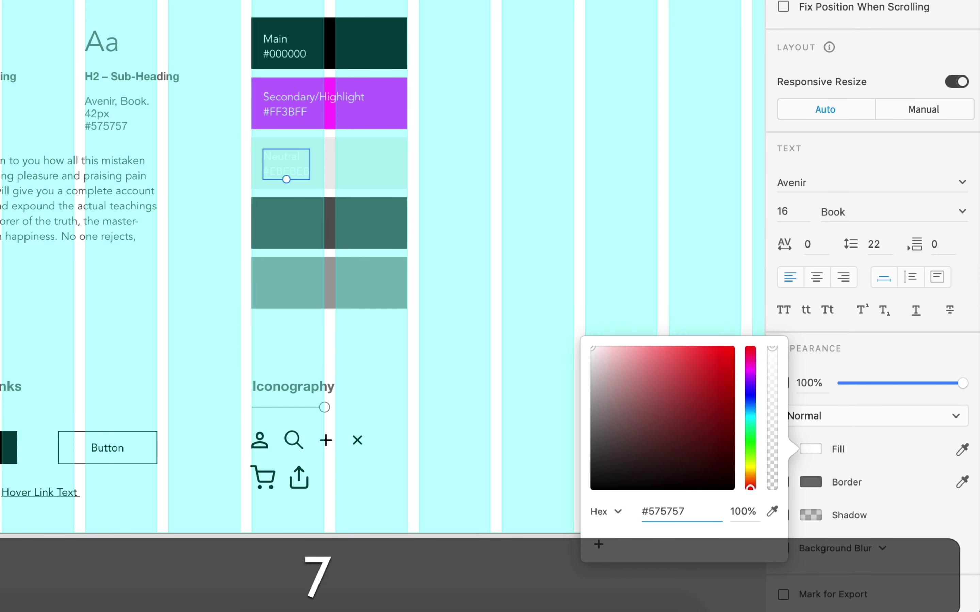
pyautogui.press('Tab')
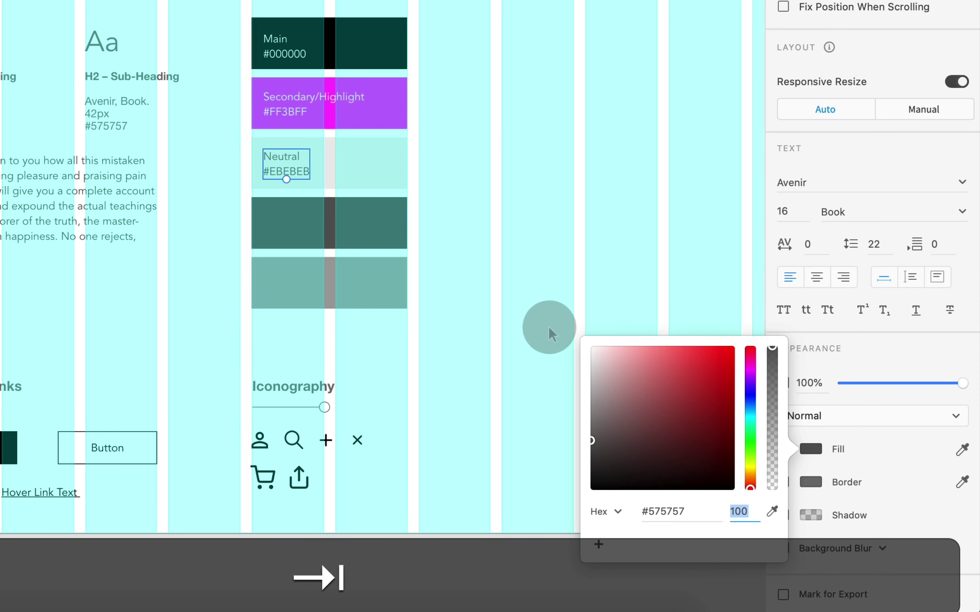
pyautogui.click(532, 282)
# Duplicate the "Neutral" label onto the fourth swatch and change its lines to "Main Text" and "#575757".
pyautogui.keyDown('alt'); pyautogui.keyDown('shift'); pyautogui.moveTo(288, 171); pyautogui.dragTo(288, 231); pyautogui.keyUp('shift'); pyautogui.keyUp('alt')
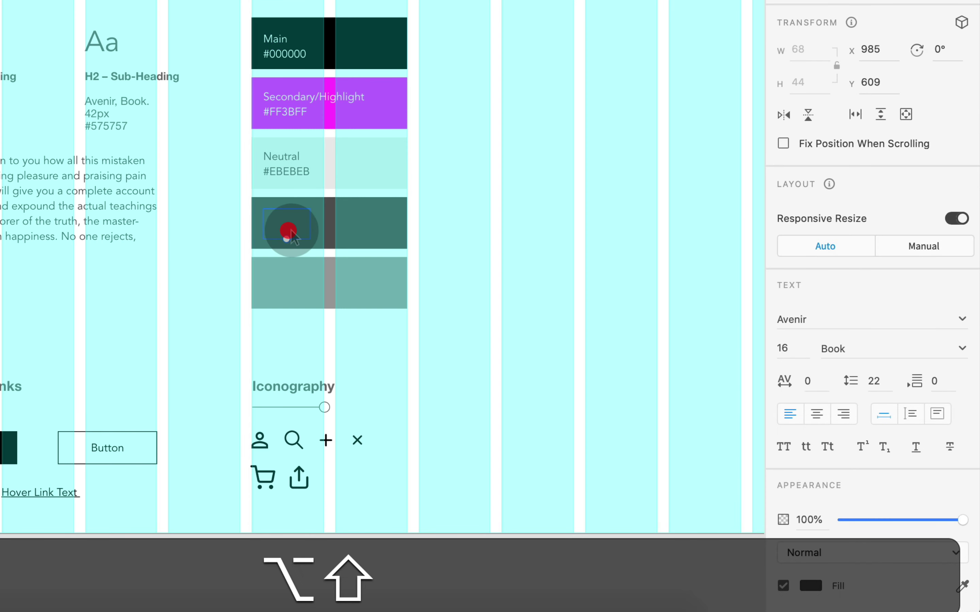
pyautogui.click(377, 225)
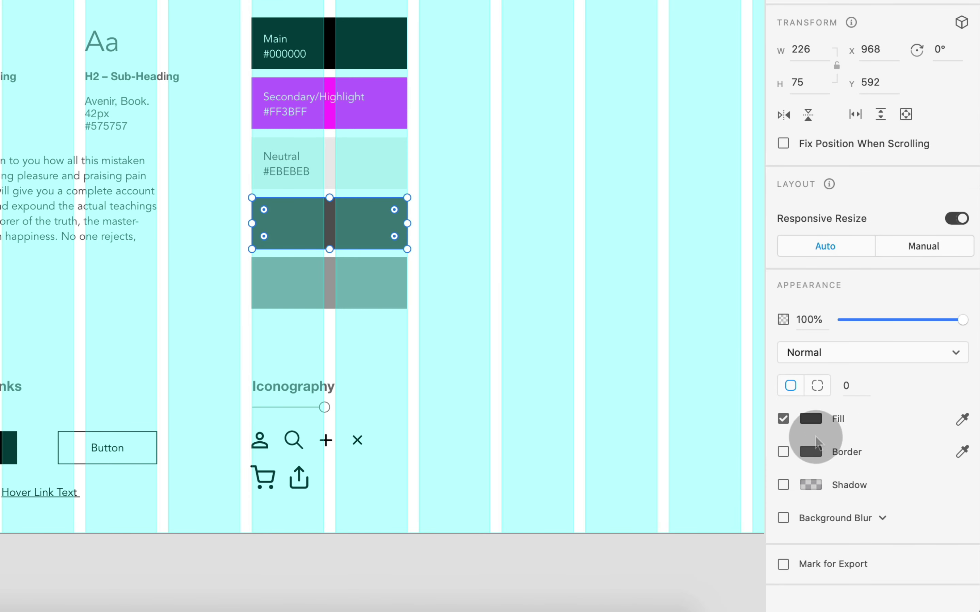
pyautogui.click(811, 419)
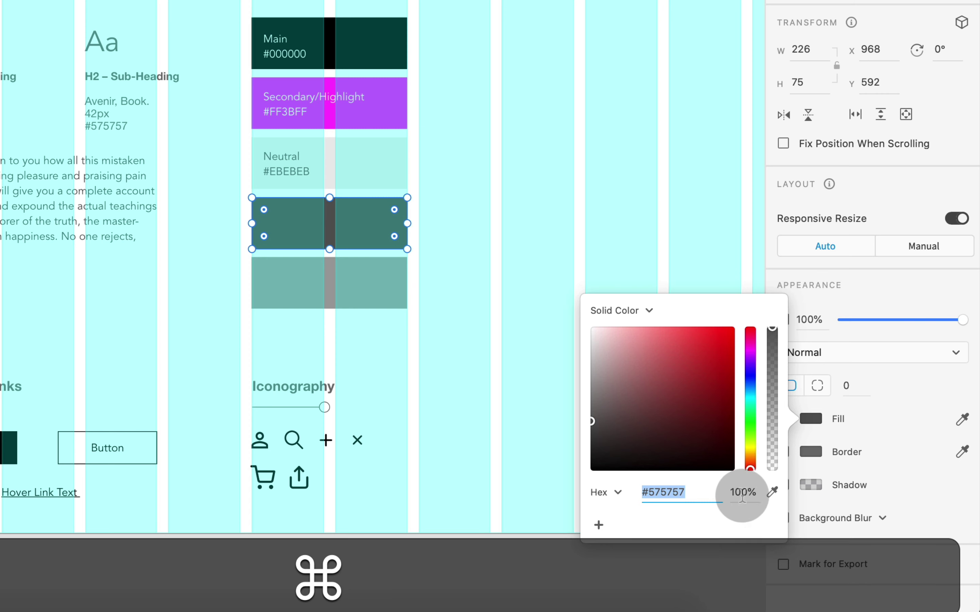
pyautogui.press('super+c')
pyautogui.press('super+c')
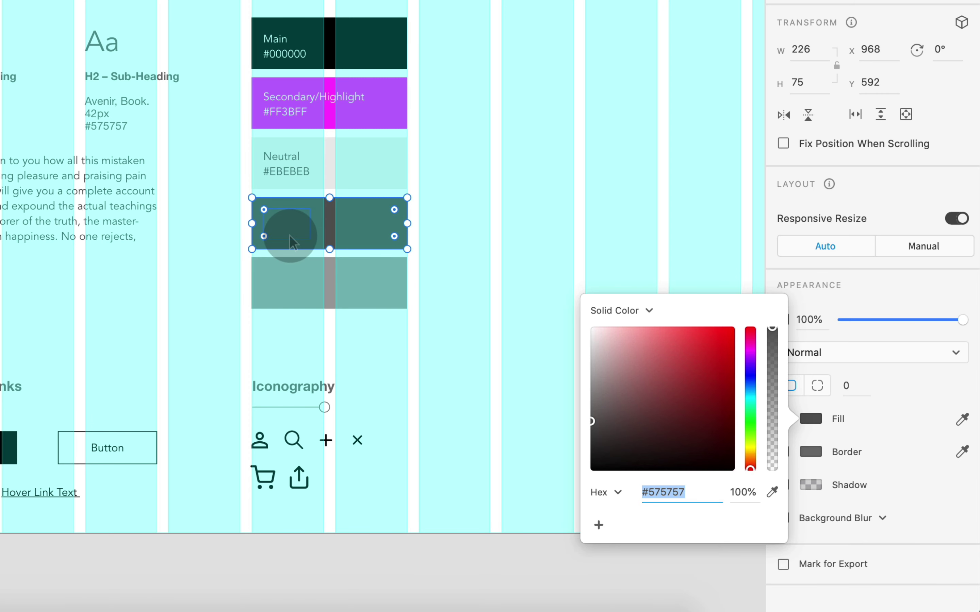
pyautogui.doubleClick(289, 236)
pyautogui.moveTo(271, 230); pyautogui.dragTo(253, 215)
pyautogui.click(276, 232)
pyautogui.press('super+v')
pyautogui.write('Main Text')
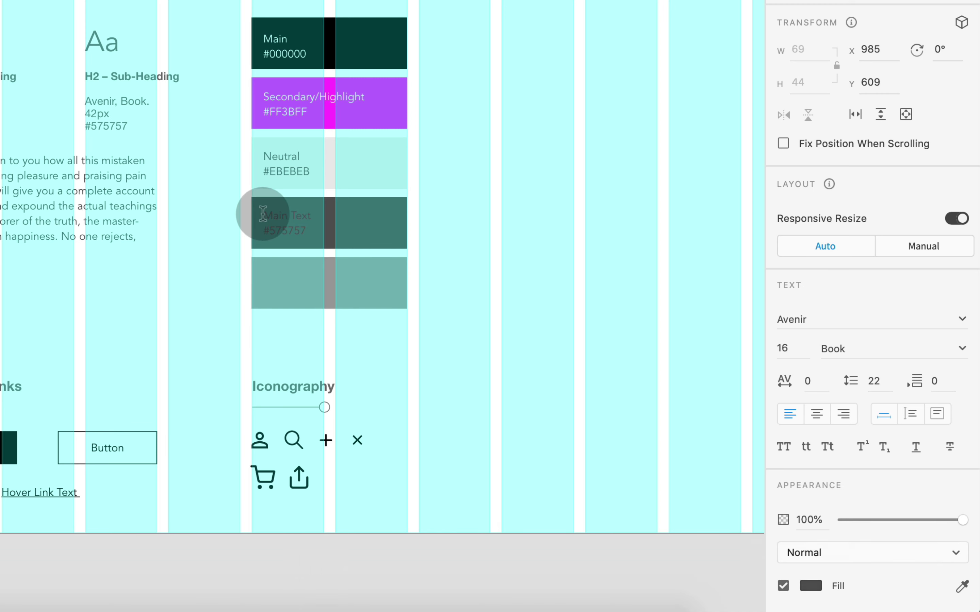
# Set the text fill of the fourth swatch's label to white, #FFFFFF, sampling the colour from the canvas.
pyautogui.press('Escape')
pyautogui.scroll(-1, 834, 522)
pyautogui.scroll(-5, 847, 539)
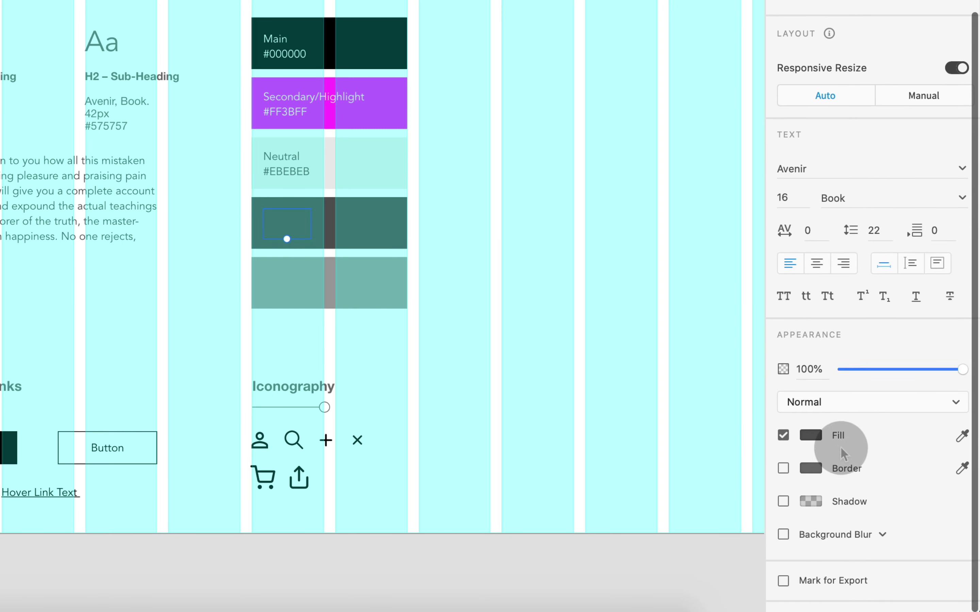
pyautogui.click(810, 446)
pyautogui.moveTo(599, 355); pyautogui.dragTo(571, 330)
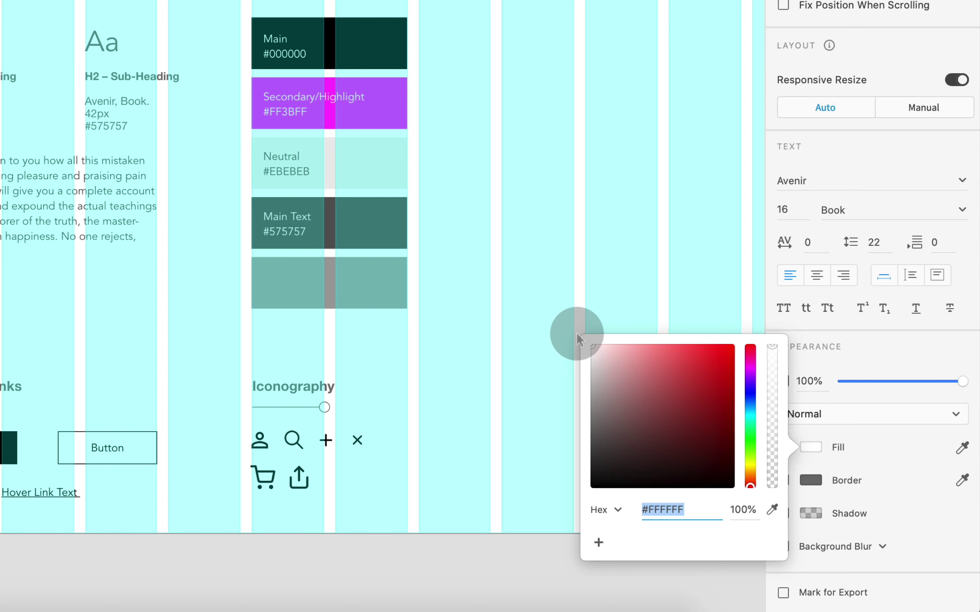
# Duplicate the "Main Text" label onto the fifth swatch and change its lines to "Alternate Text" and "#A0A0A0".
pyautogui.moveTo(286, 225); pyautogui.dragTo(284, 281)
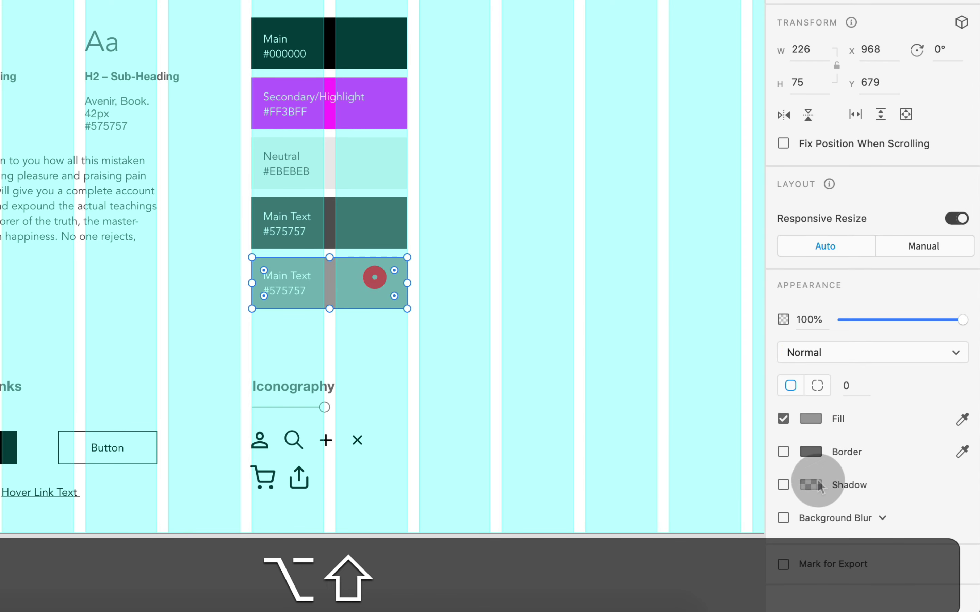
pyautogui.click(811, 418)
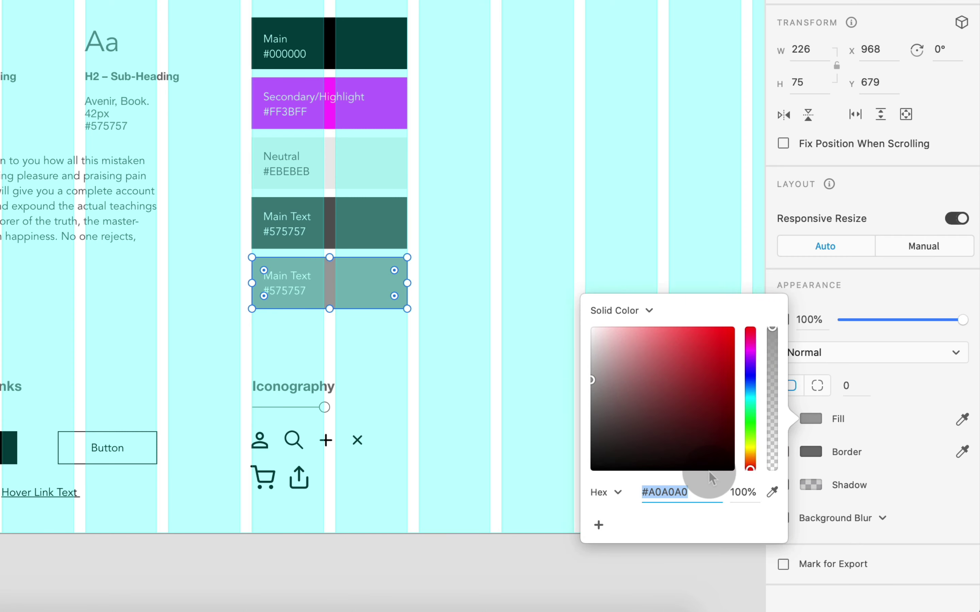
pyautogui.press('super+c')
pyautogui.click(287, 293)
pyautogui.doubleClick(285, 291)
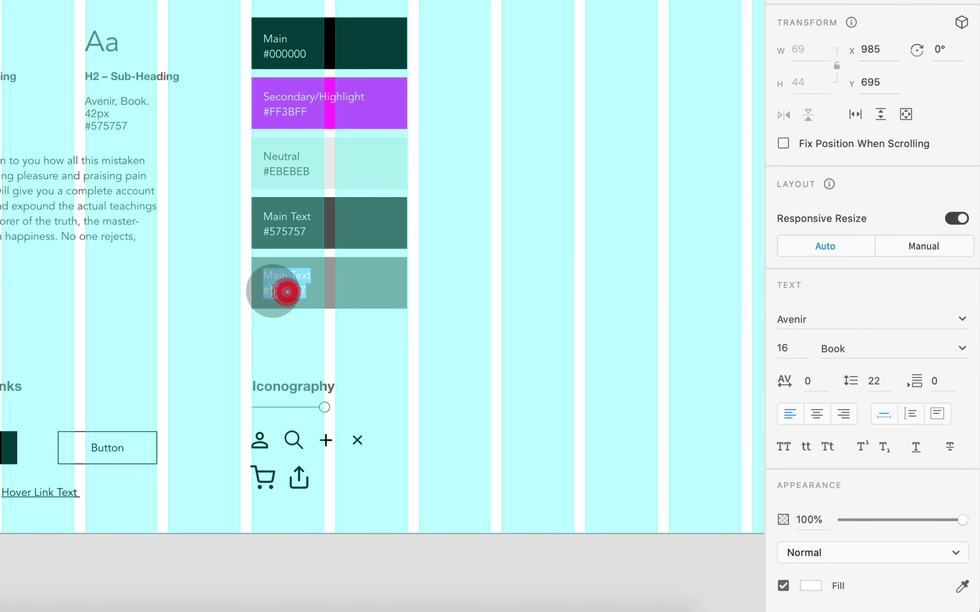
pyautogui.moveTo(264, 291)
pyautogui.mouseDown()
pyautogui.moveTo(307, 291)
pyautogui.moveTo(284, 273)
pyautogui.moveTo(256, 277)
pyautogui.mouseUp()
pyautogui.press('super+v')
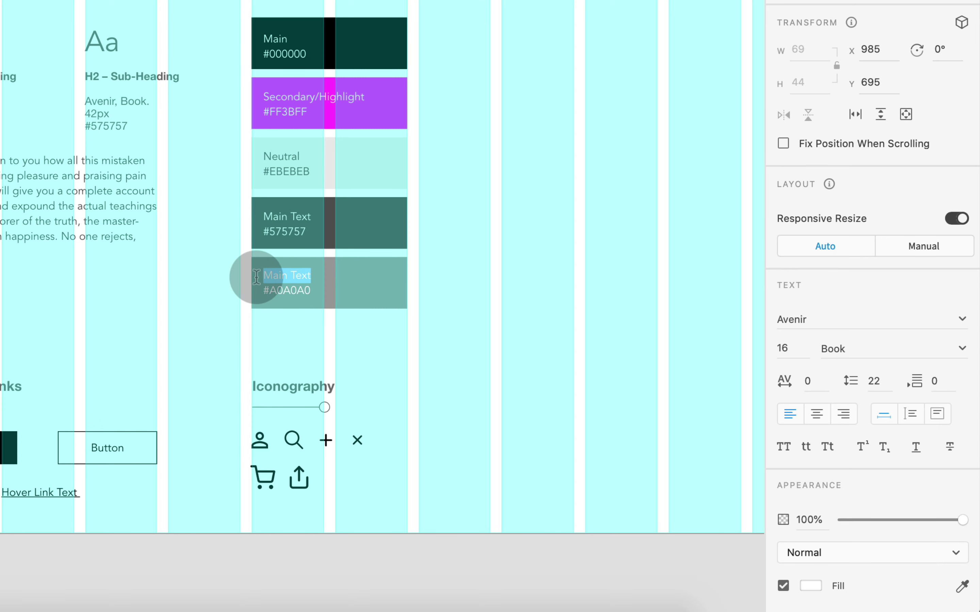
pyautogui.write('Alterna')
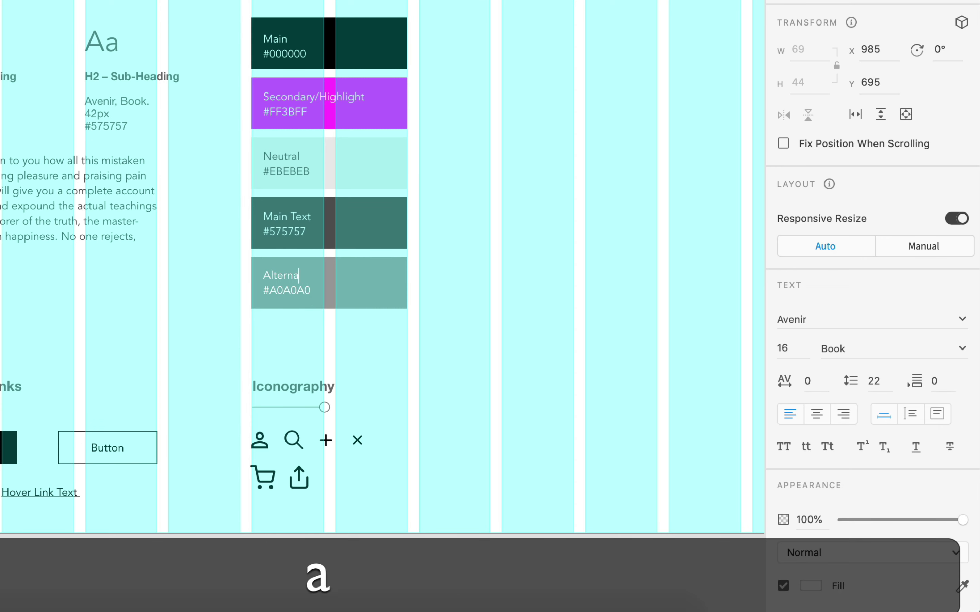
pyautogui.write('te Tex')
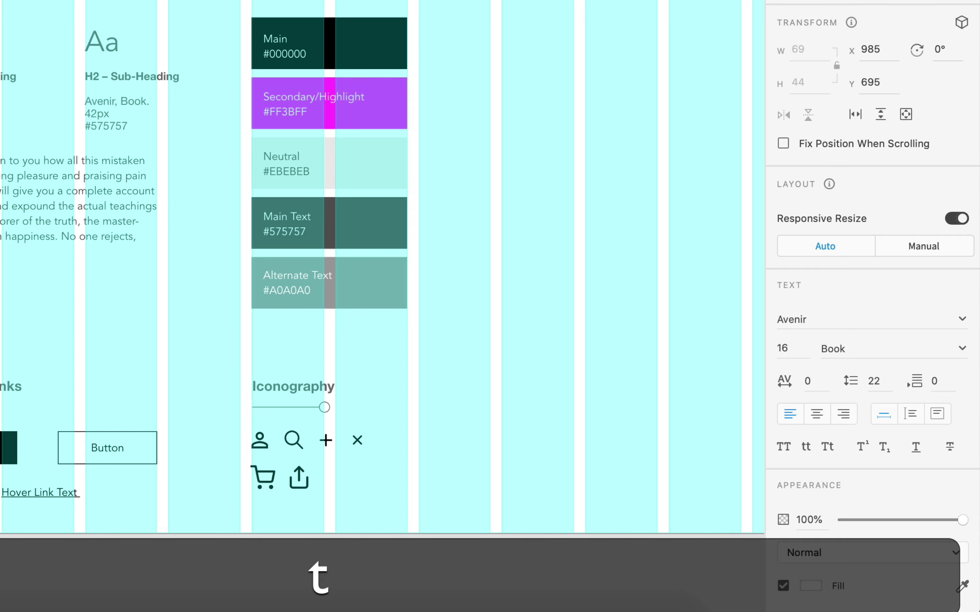
pyautogui.write('t')
pyautogui.click(478, 216)
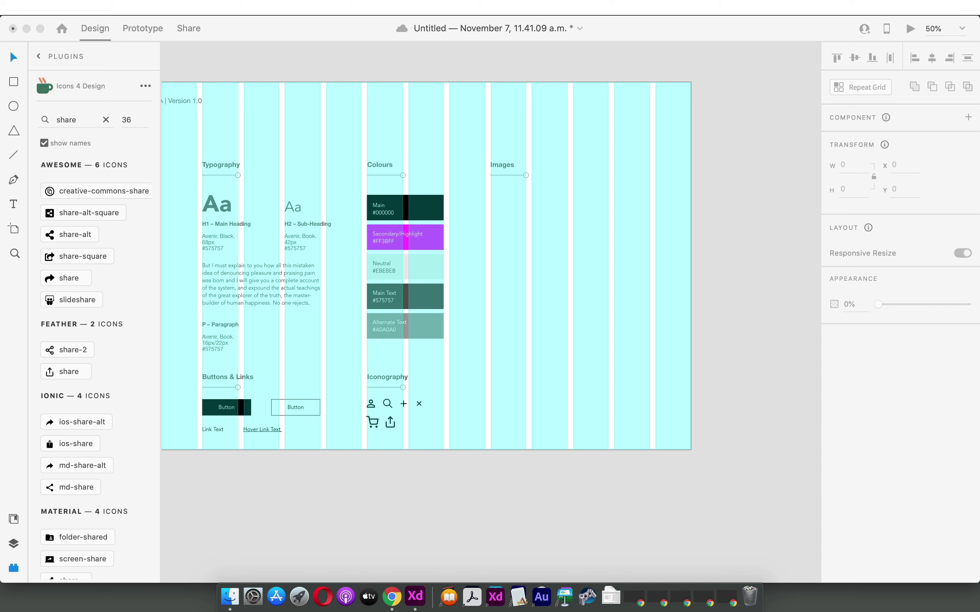
# Save the document and draw a rectangle about 468 by 281 in the artboard's upper-right corner at X 1452, Y 0.
pyautogui.press('super+s')
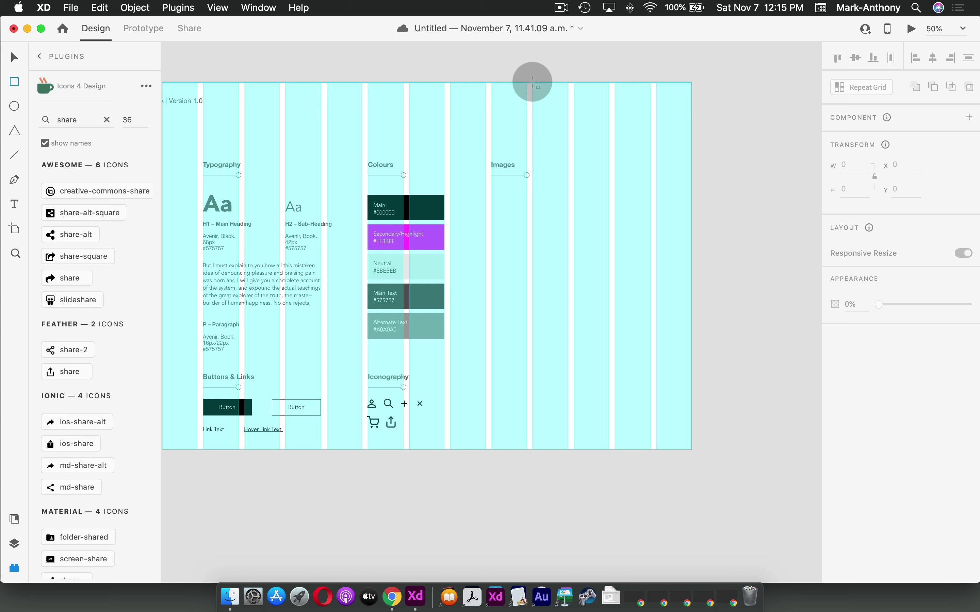
pyautogui.moveTo(532, 83); pyautogui.dragTo(688, 180)
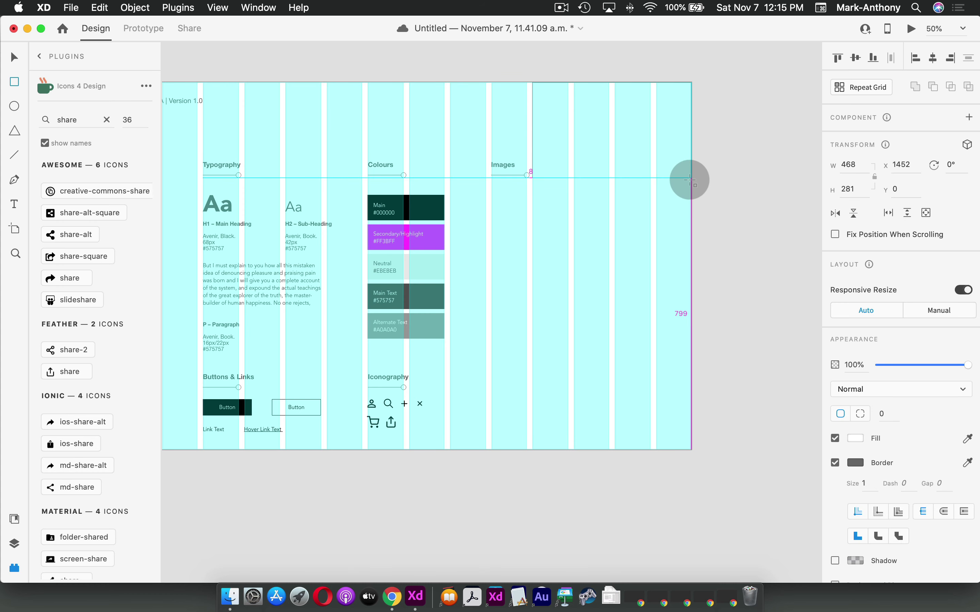
pyautogui.moveTo(689, 180); pyautogui.dragTo(691, 178)
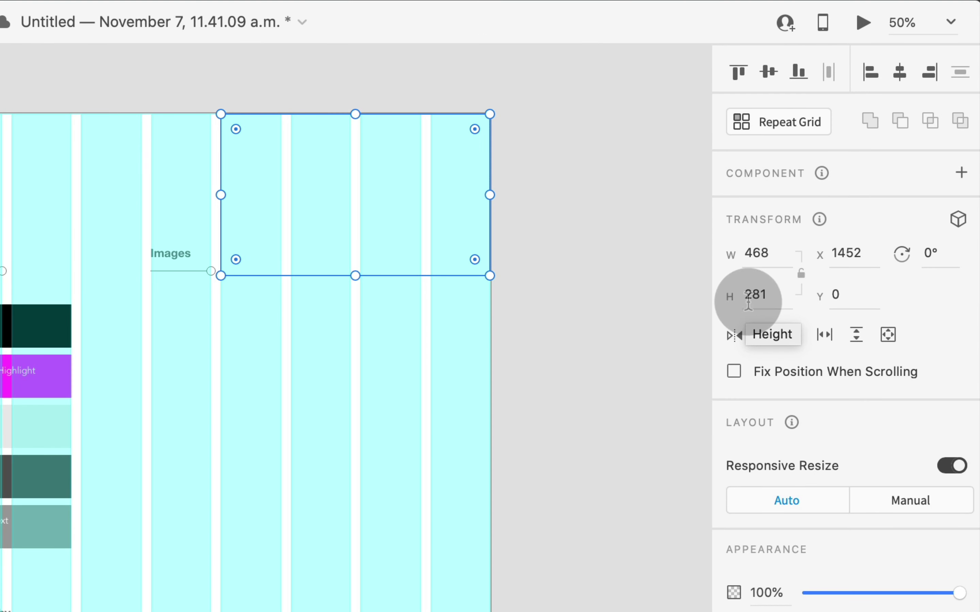
# Set the height of the image placeholder rectangle in the artboard's upper-right corner to 360.
pyautogui.click(843, 191)
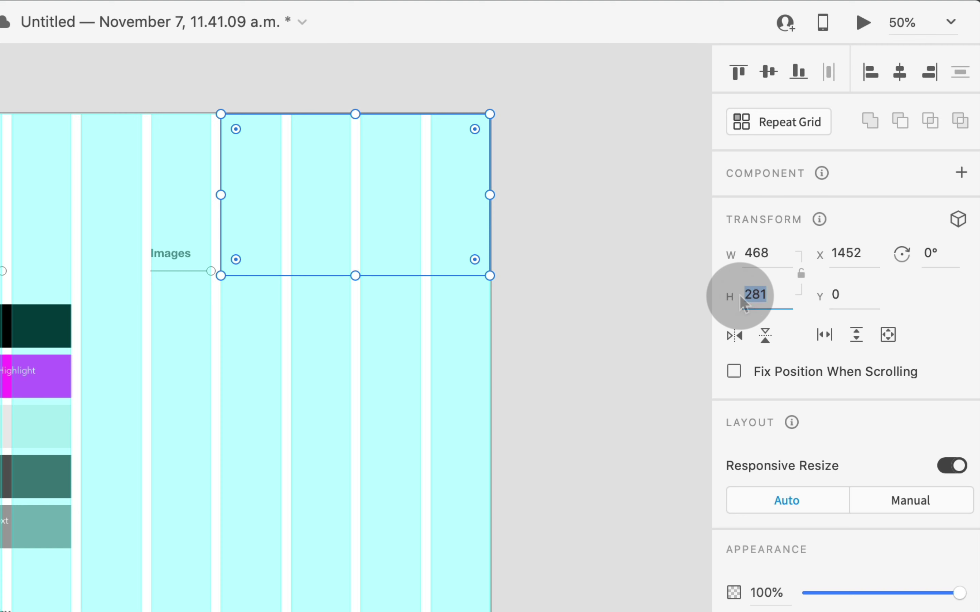
pyautogui.write('360')
pyautogui.press('Tab')
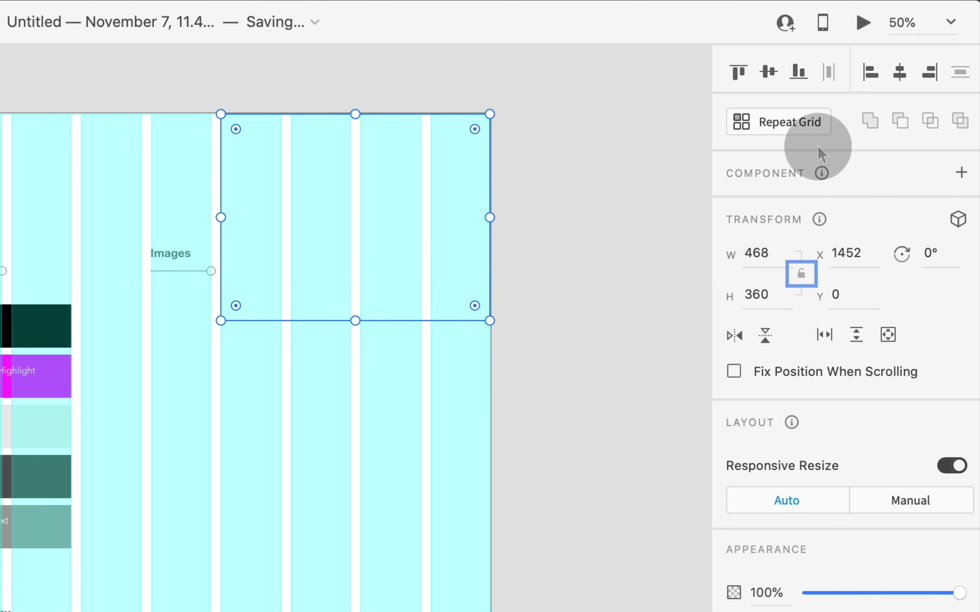
# Turn the placeholder into a repeat grid of three stacked cells without gaps, extended to the full 1080 artboard height.
pyautogui.click(774, 137)
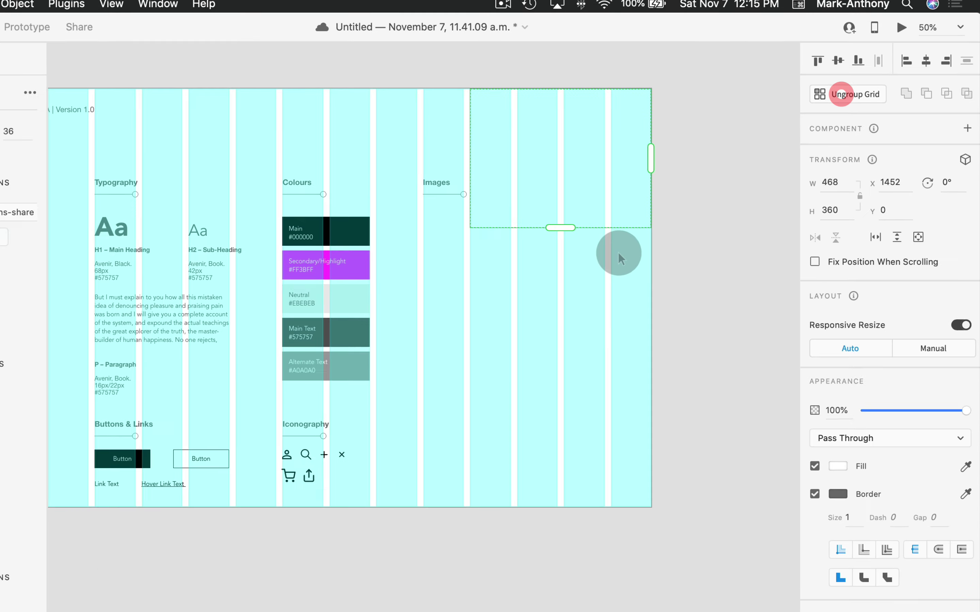
pyautogui.moveTo(356, 322); pyautogui.dragTo(366, 421)
pyautogui.moveTo(618, 264); pyautogui.dragTo(618, 452)
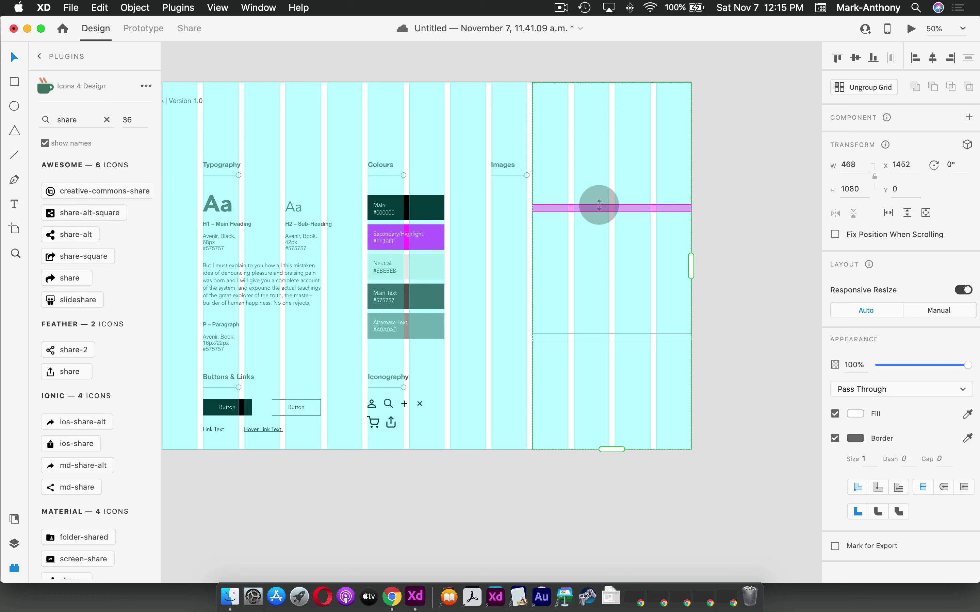
pyautogui.moveTo(599, 209); pyautogui.dragTo(601, 204)
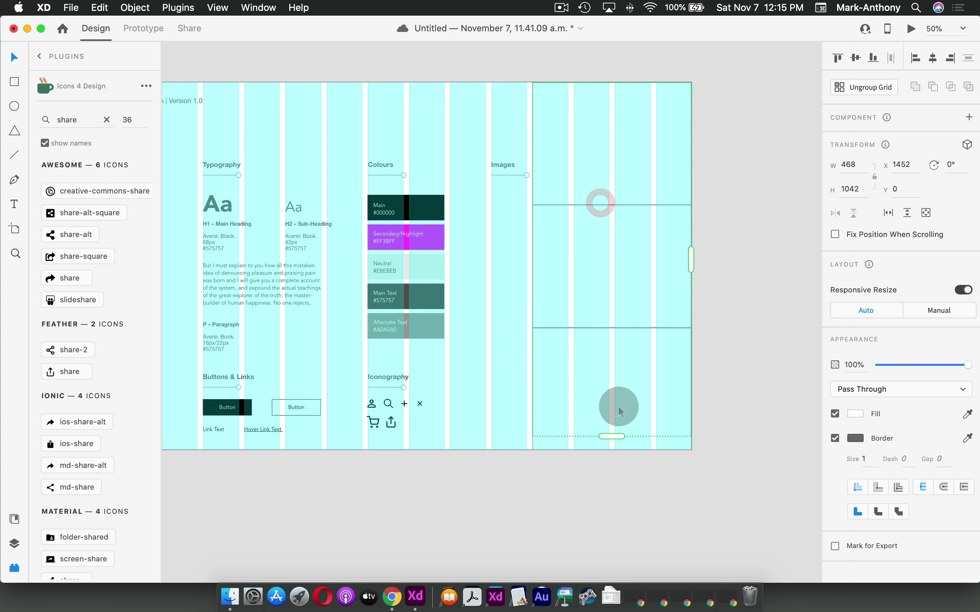
pyautogui.moveTo(612, 437); pyautogui.dragTo(612, 449)
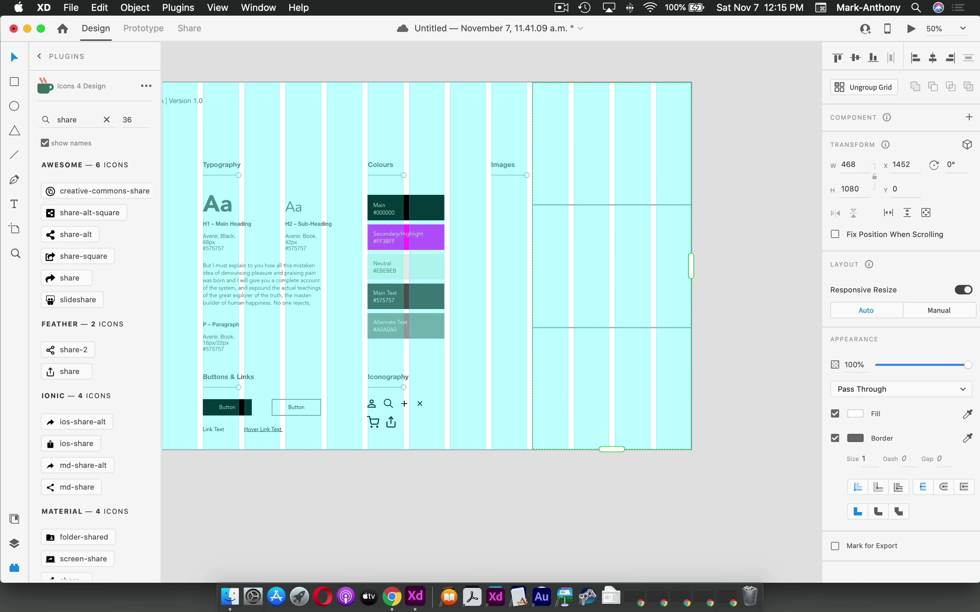
# Switch to Finder and place the three JPG files from the images folder into the repeat grid cells.
pyautogui.press('super+Tab')
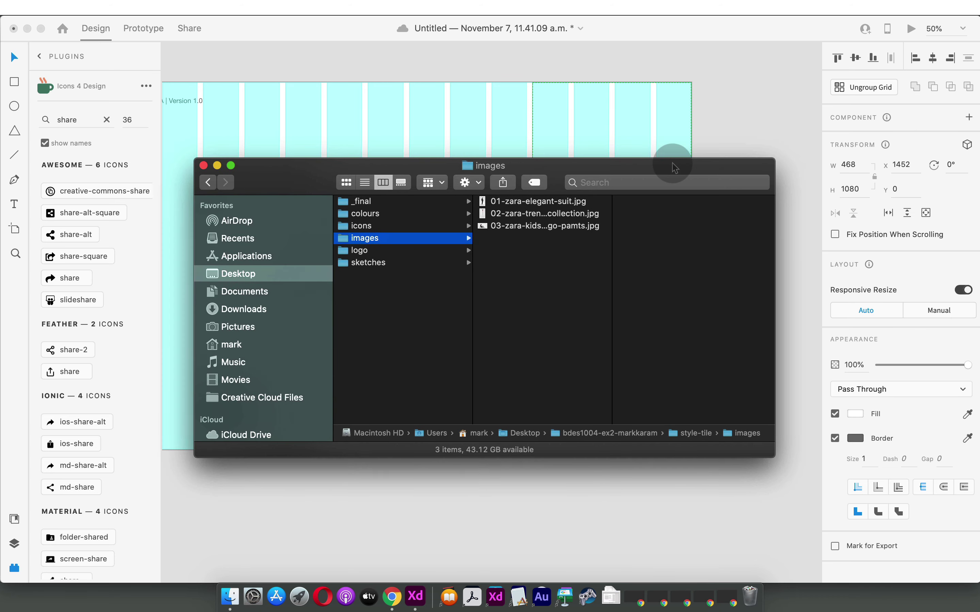
pyautogui.click(536, 202)
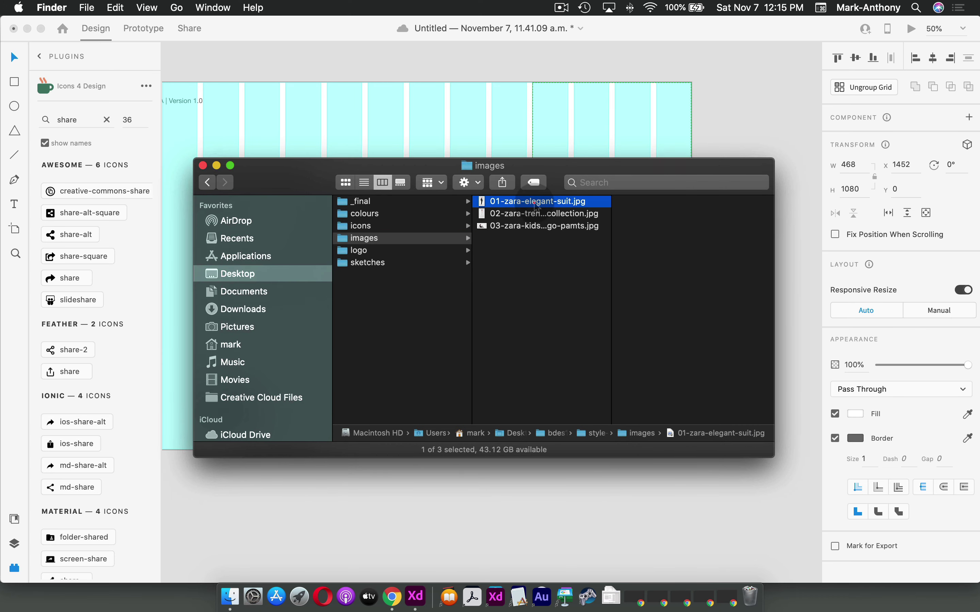
pyautogui.keyDown('shift'); pyautogui.click(528, 227); pyautogui.keyUp('shift')
pyautogui.moveTo(528, 226); pyautogui.dragTo(572, 164)
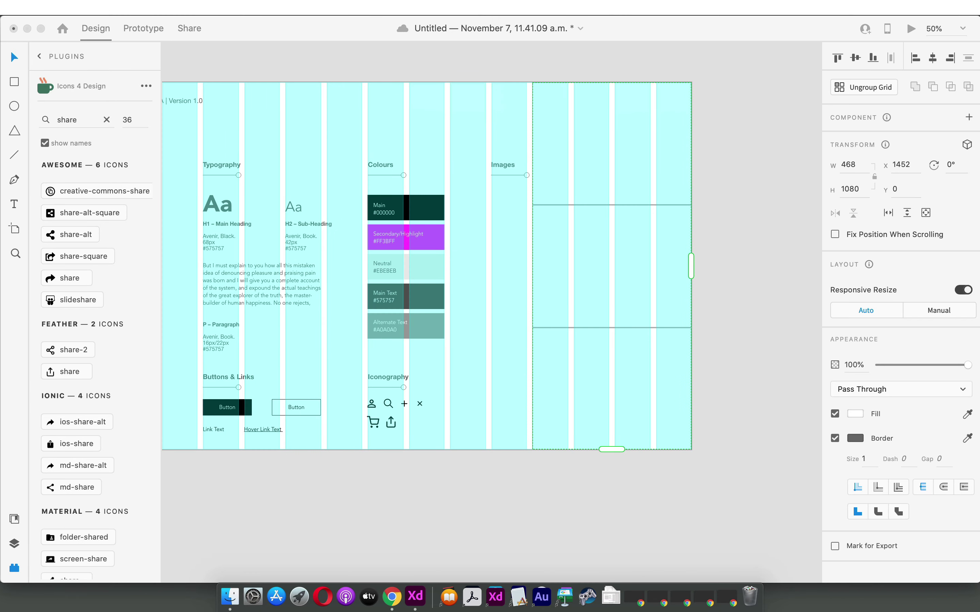
pyautogui.moveTo(572, 164); pyautogui.dragTo(600, 159)
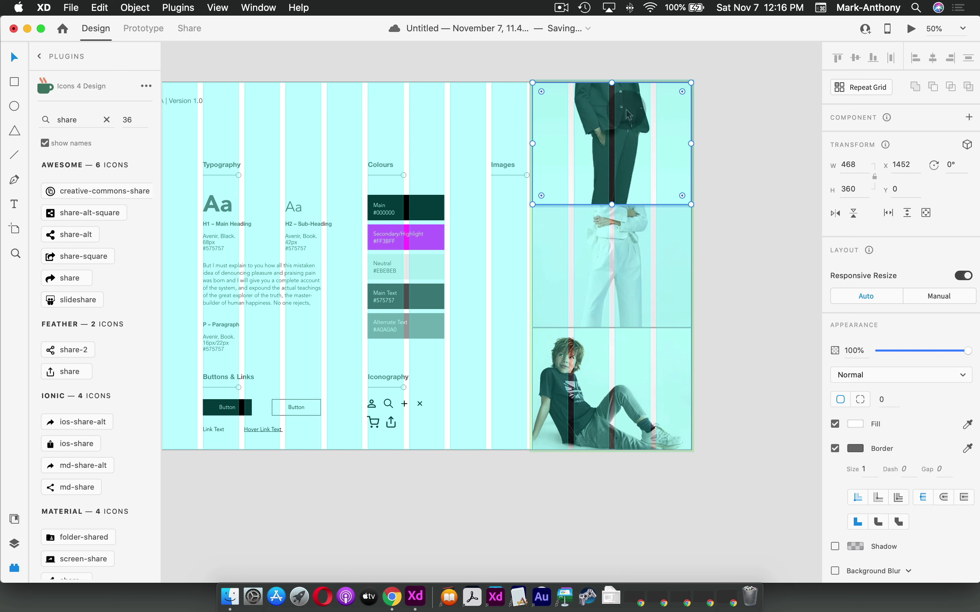
pyautogui.press('super+Tab')
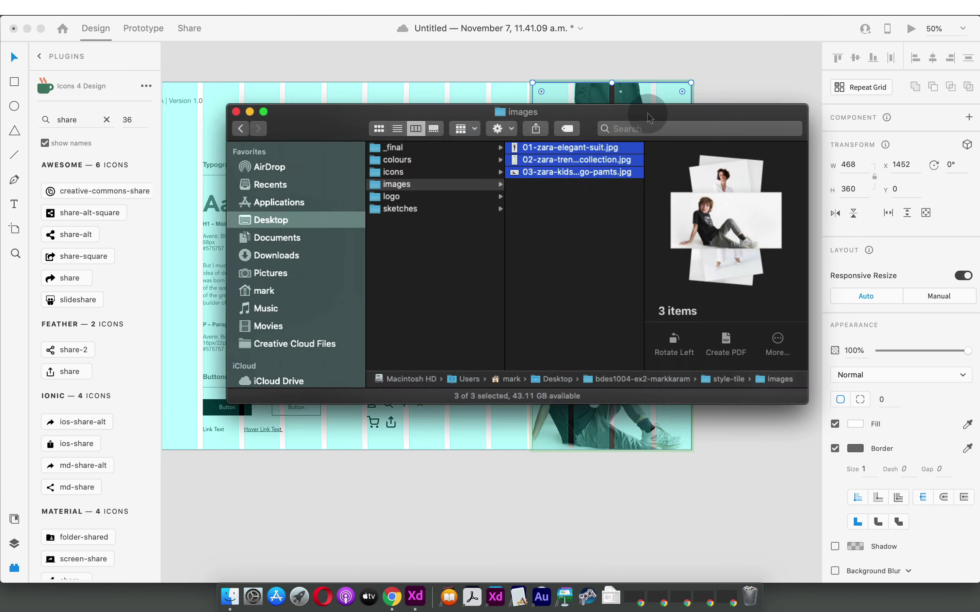
pyautogui.moveTo(650, 112); pyautogui.dragTo(626, 110)
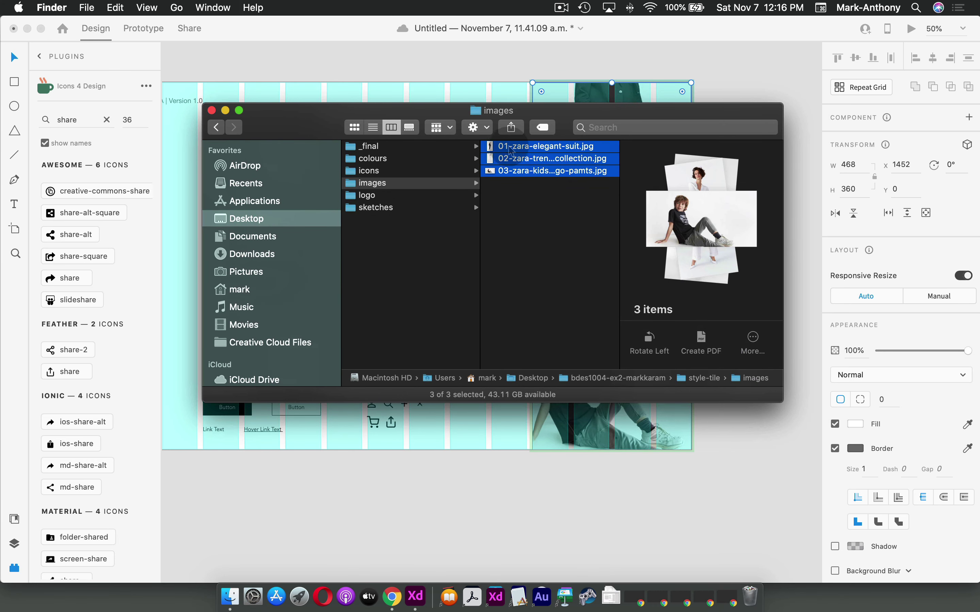
pyautogui.press('super+Tab')
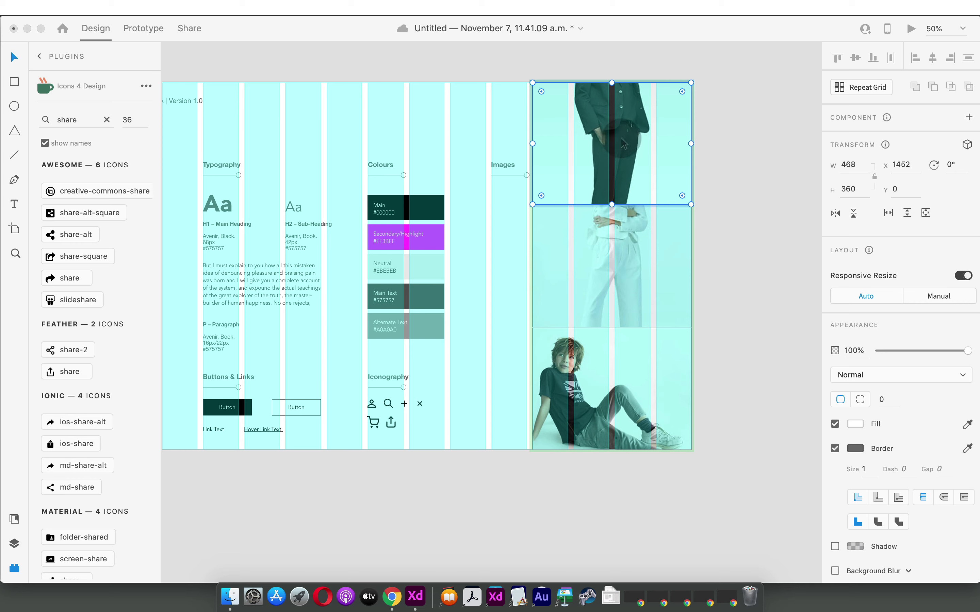
# Shift the suit photo straight down inside the first grid cell so the model's head and upper body fill the frame.
pyautogui.doubleClick(631, 134)
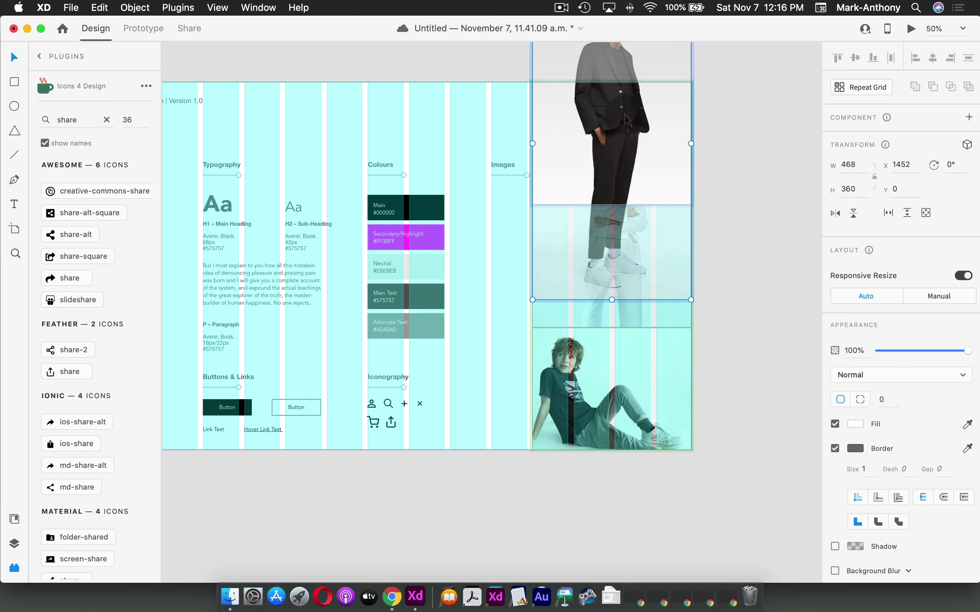
pyautogui.moveTo(627, 119); pyautogui.dragTo(626, 216)
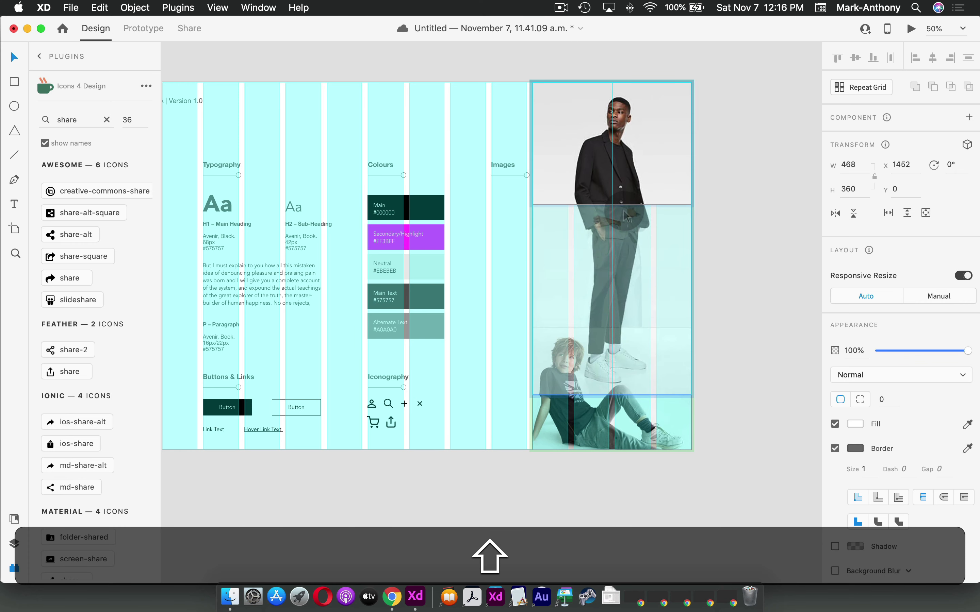
pyautogui.click(743, 168)
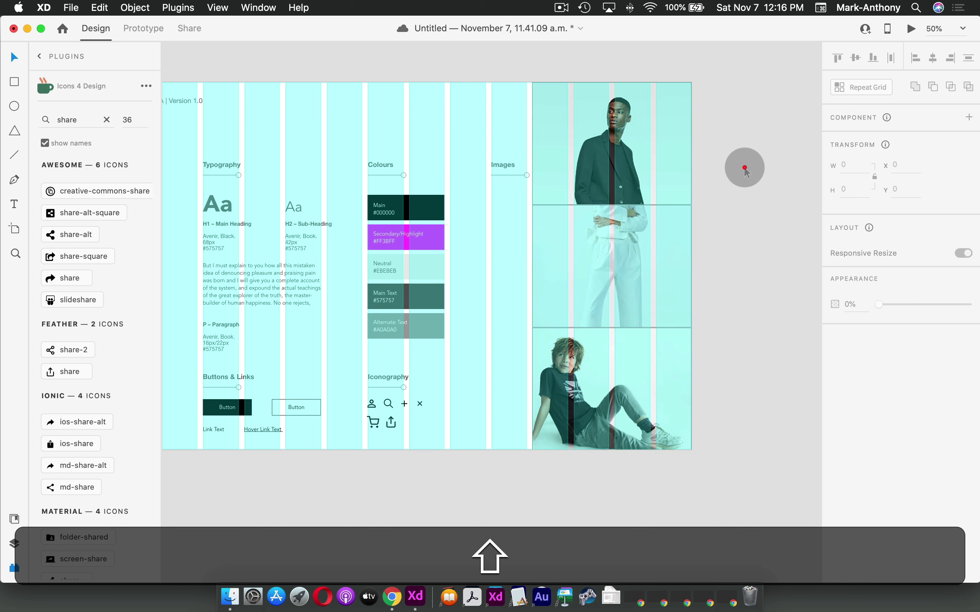
# Shift the photo in the middle grid cell straight down so the model's head and torso fill the frame.
pyautogui.doubleClick(622, 253)
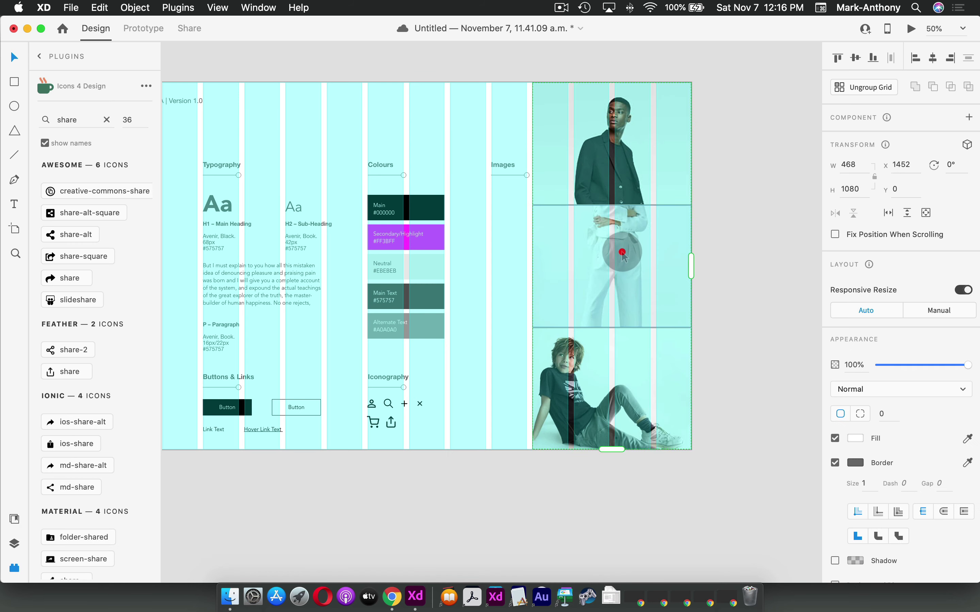
pyautogui.doubleClick(622, 253)
pyautogui.moveTo(622, 253); pyautogui.dragTo(622, 329)
pyautogui.click(736, 248)
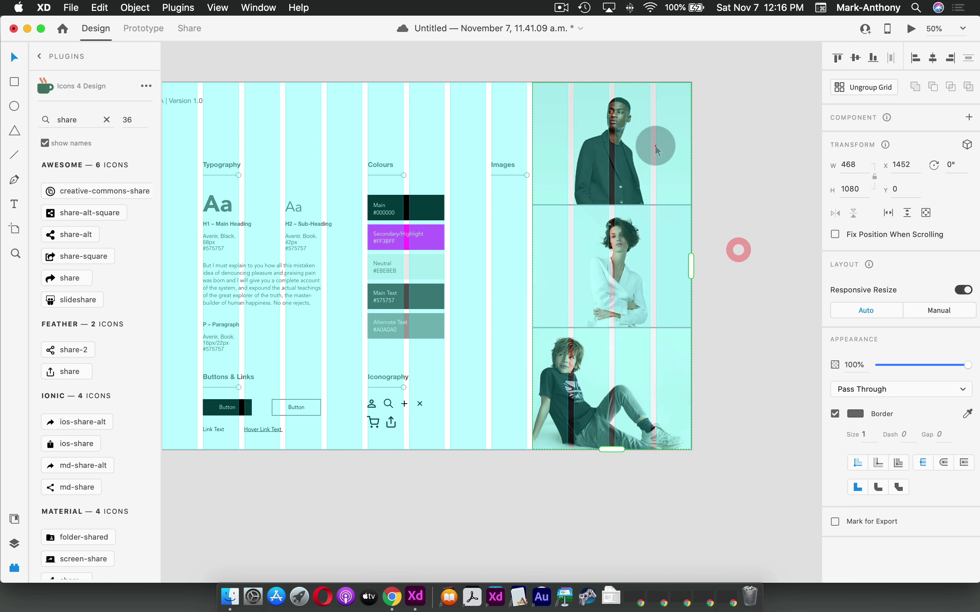
# Remove the border from the image repeat grid.
pyautogui.click(656, 146)
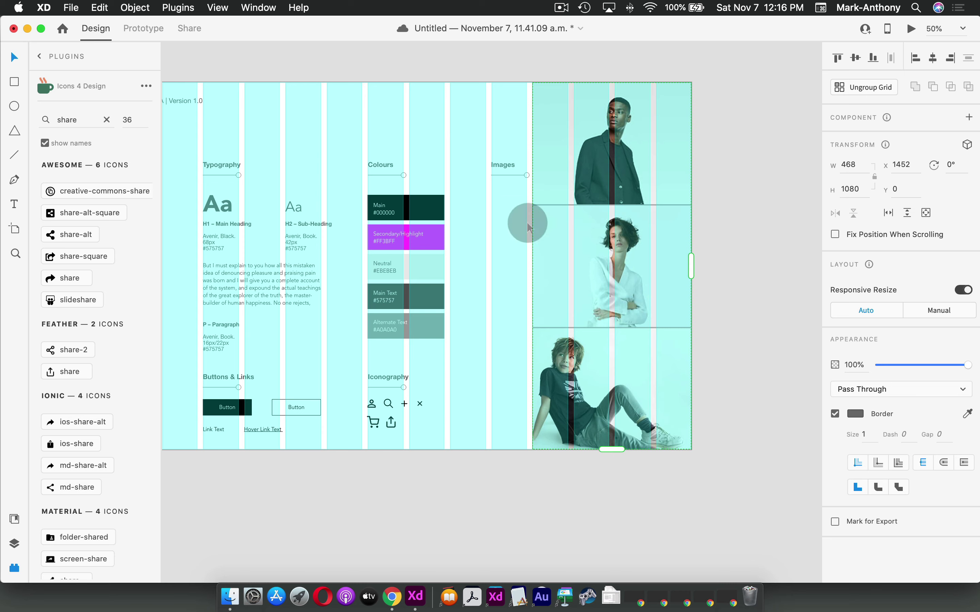
pyautogui.click(835, 414)
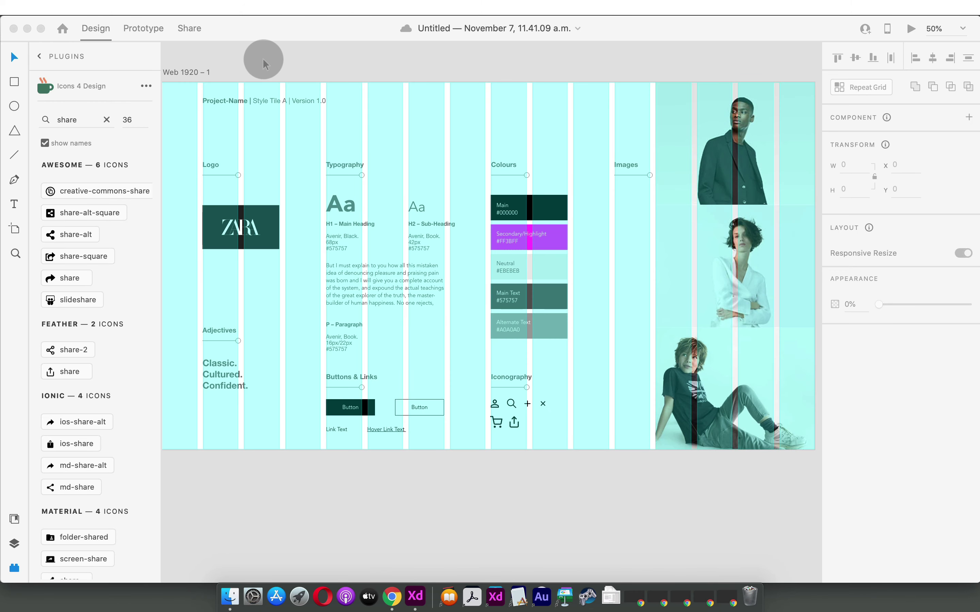
# Rename the "Web 1920 – 1" artboard as "ProjectName-StyleTile-A-V1".
pyautogui.click(187, 70)
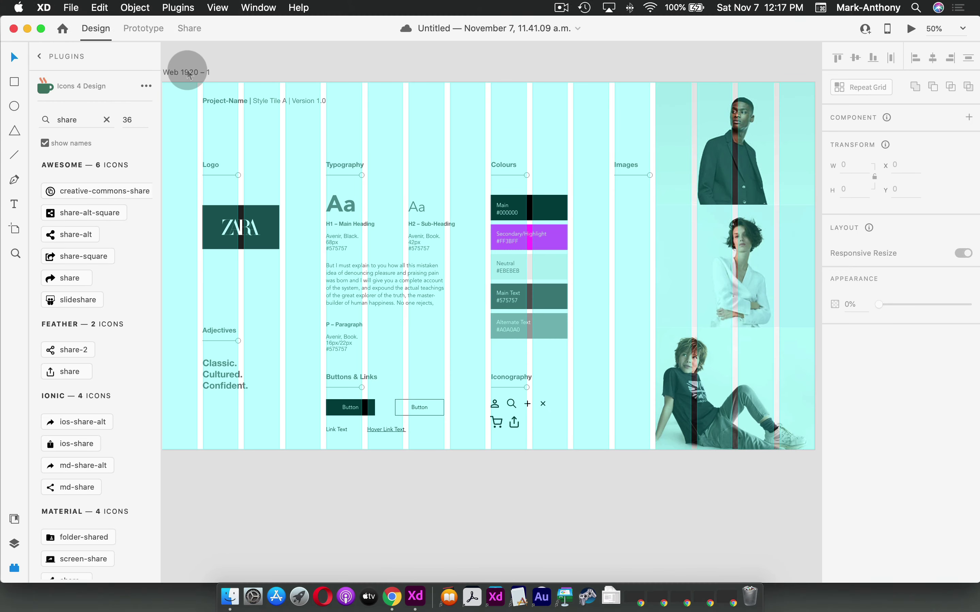
pyautogui.doubleClick(187, 72)
pyautogui.write('Pro')
pyautogui.write('jectname')
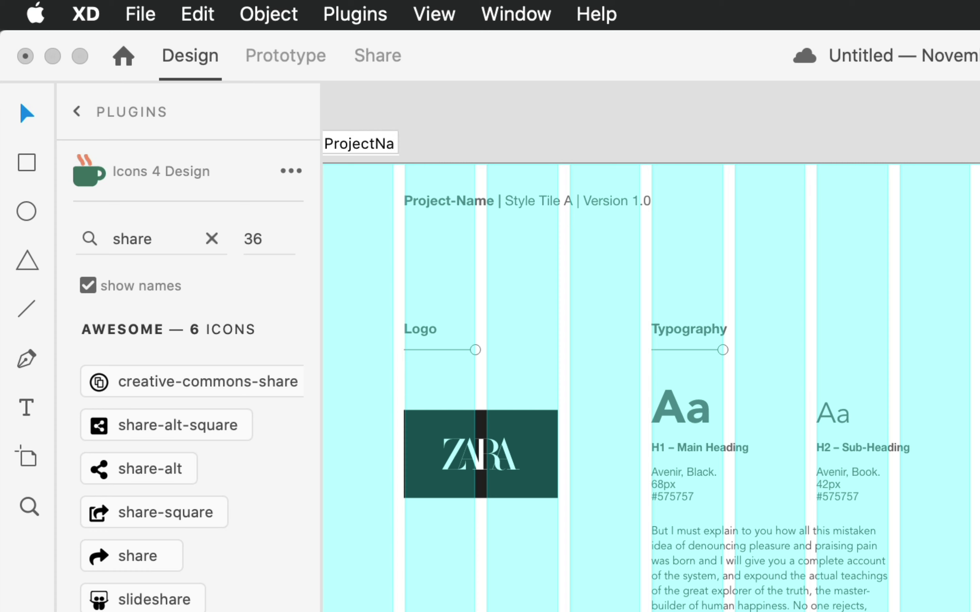
pyautogui.write('-St')
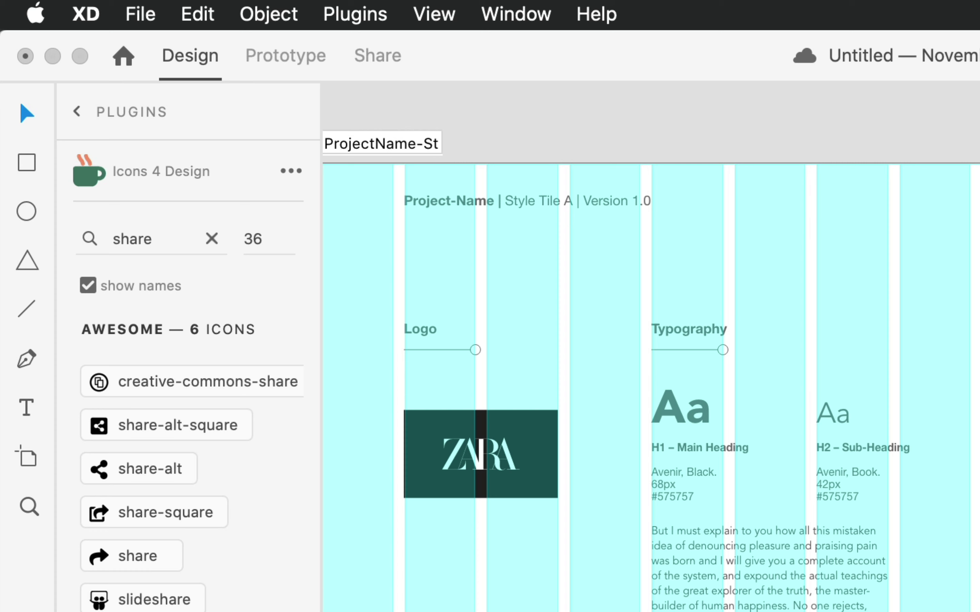
pyautogui.write('yleTile-A-V1')
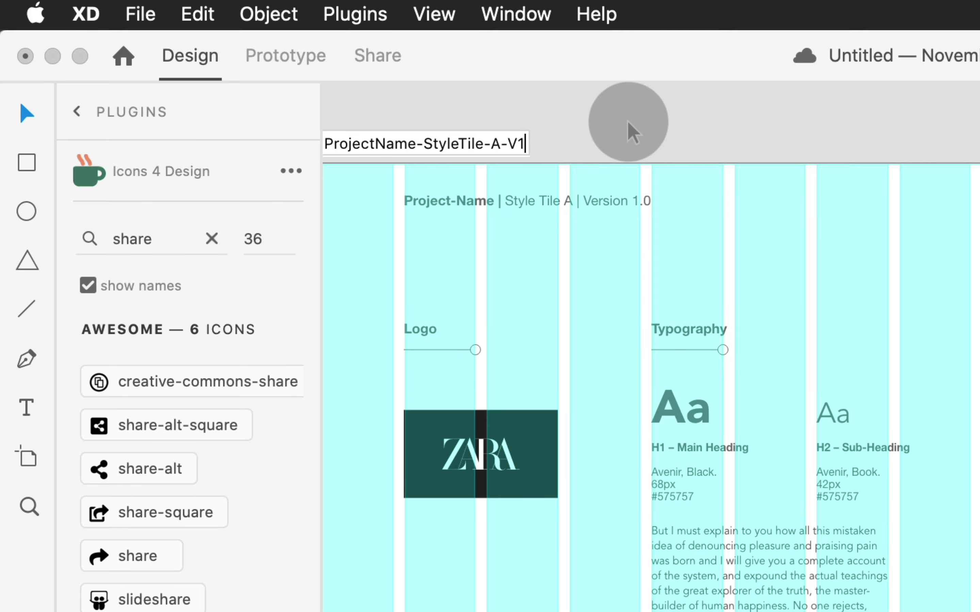
pyautogui.press('Return')
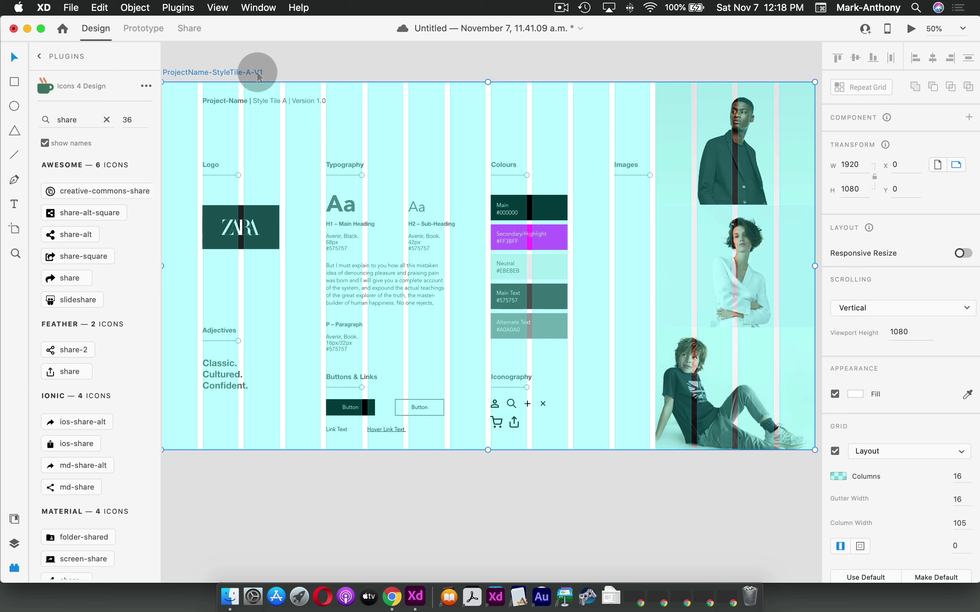
# Duplicate the ProjectName-StyleTile-A-V1 artboard beside the original.
pyautogui.press('super+d')
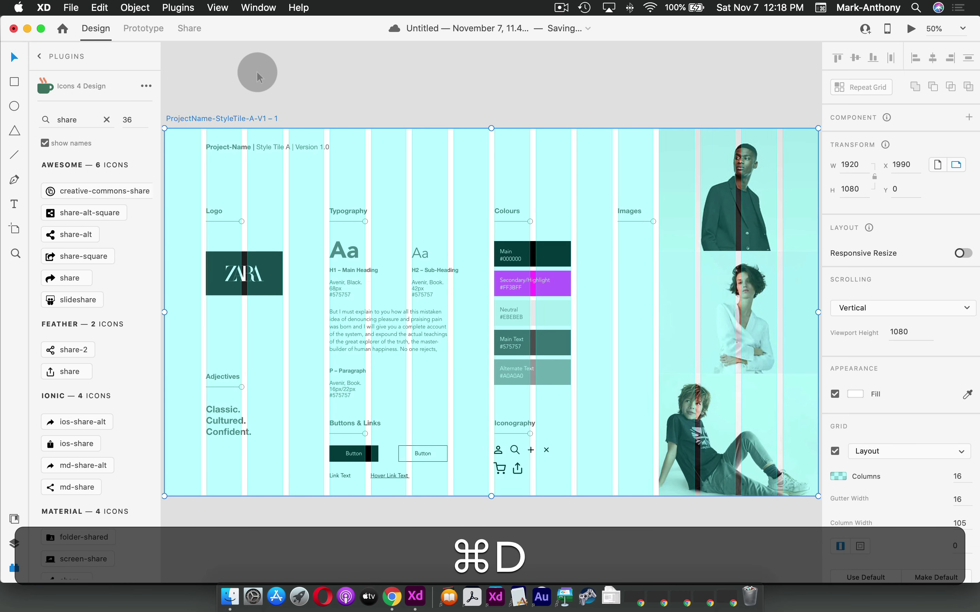
pyautogui.press('super+minus')
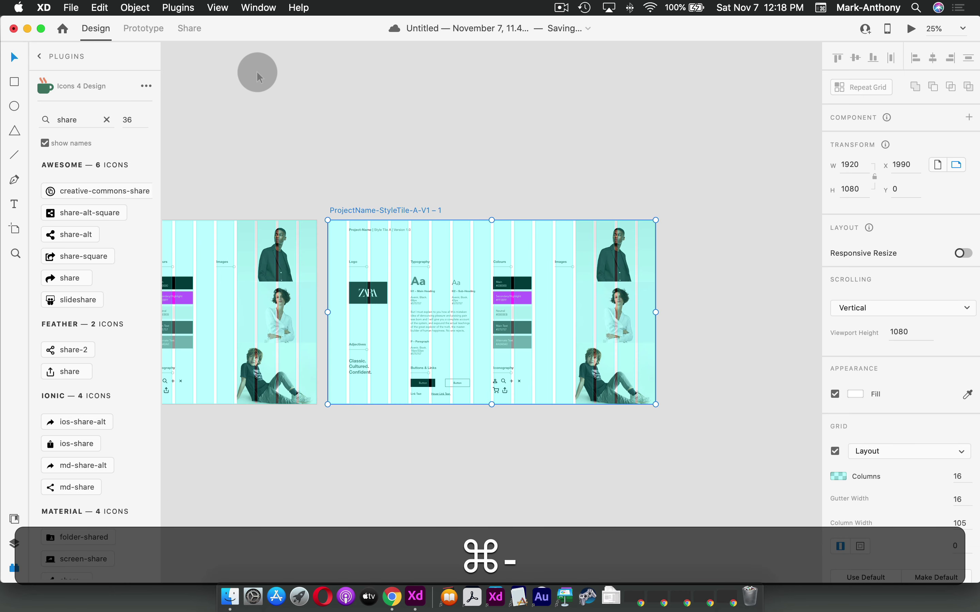
pyautogui.moveTo(304, 138); pyautogui.dragTo(415, 122)
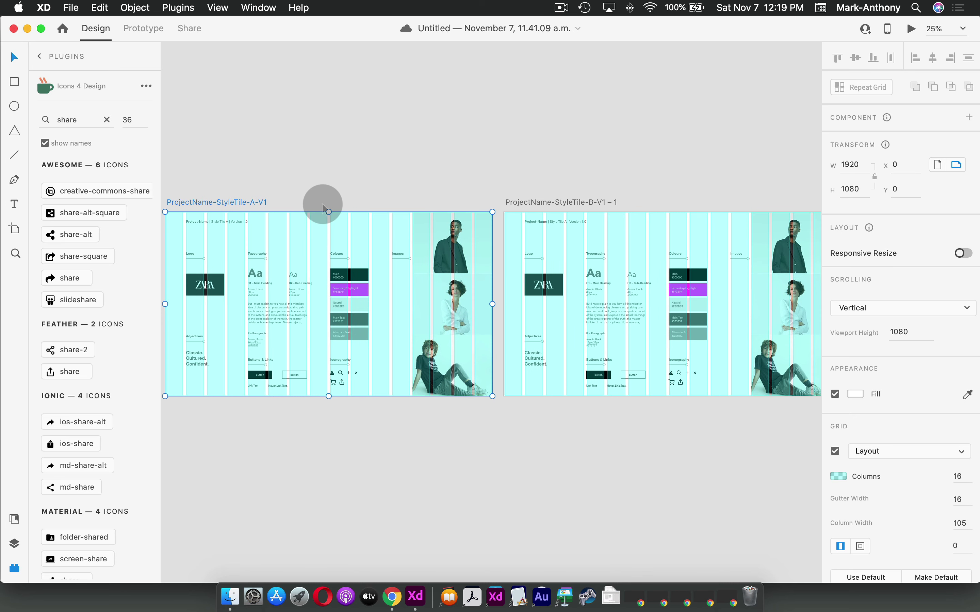
# Save the document to the cloud documents under the new name "Projectname-Styletile-V1".
pyautogui.click(70, 8)
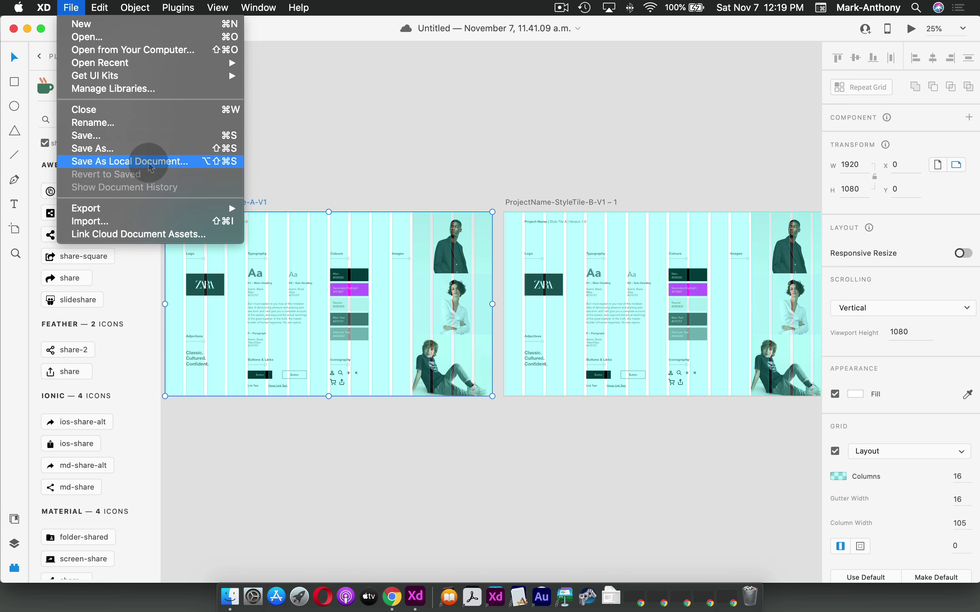
pyautogui.click(142, 148)
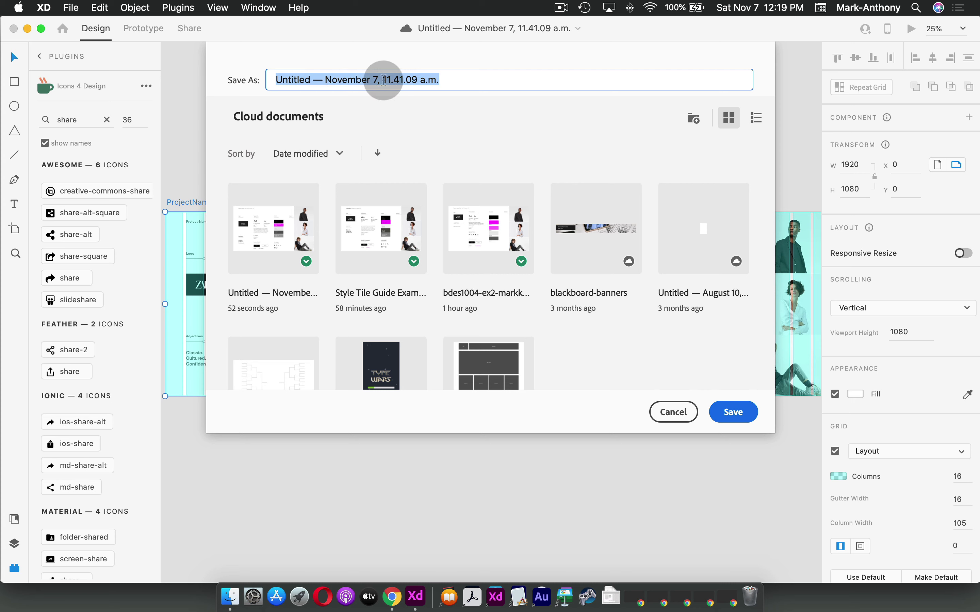
pyautogui.write('Project')
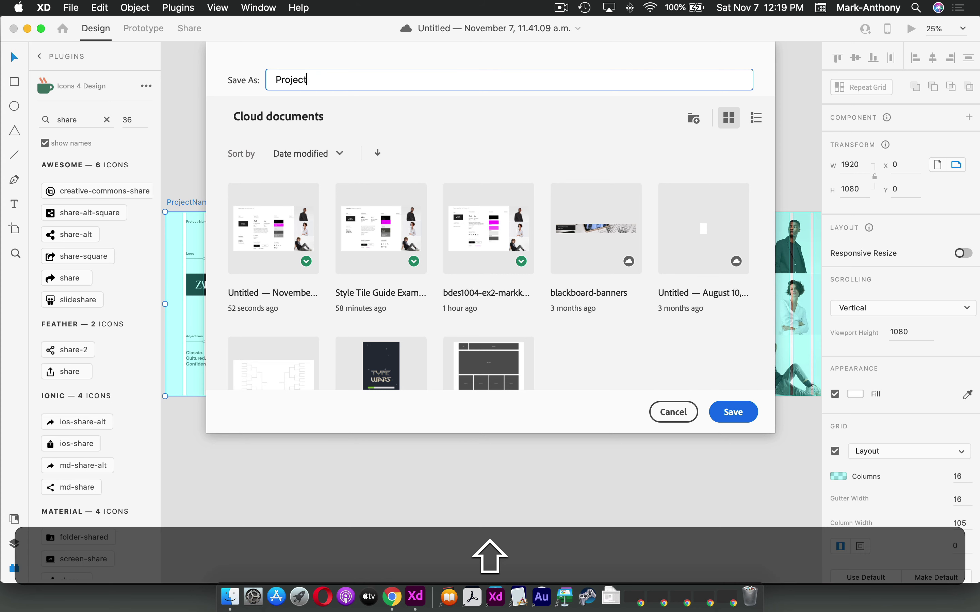
pyautogui.write('name-Styletile')
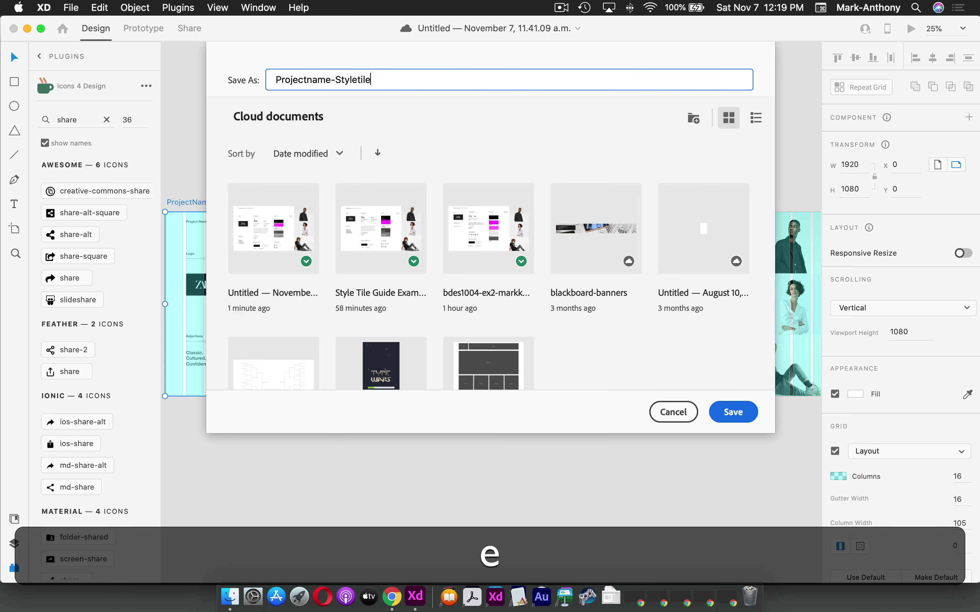
pyautogui.write('-V')
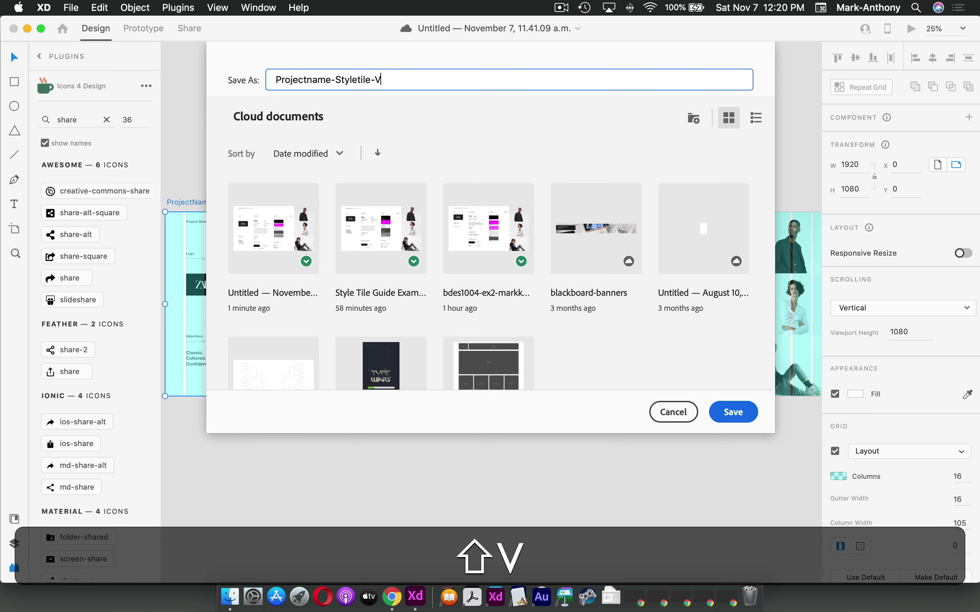
pyautogui.write('1')
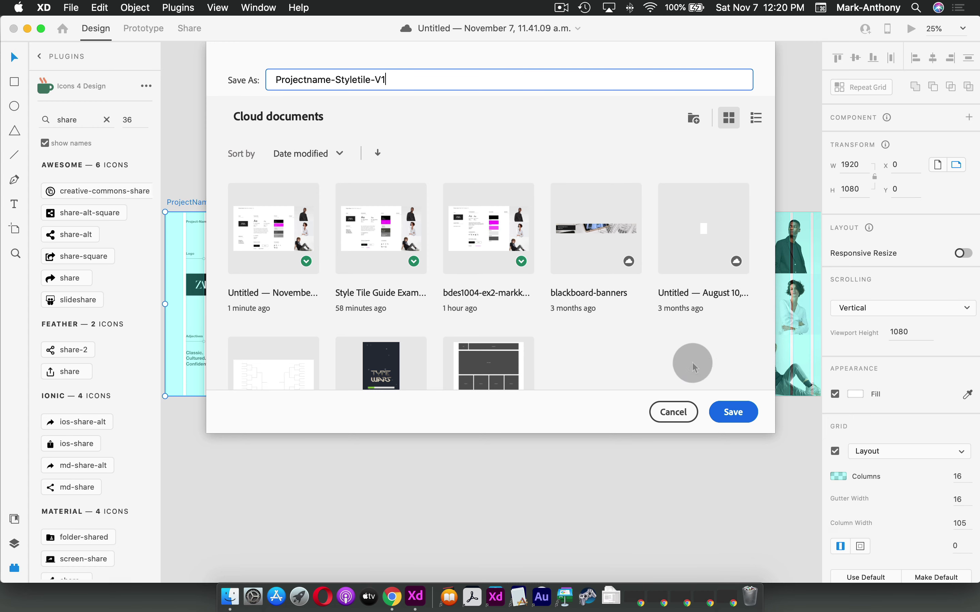
pyautogui.click(749, 417)
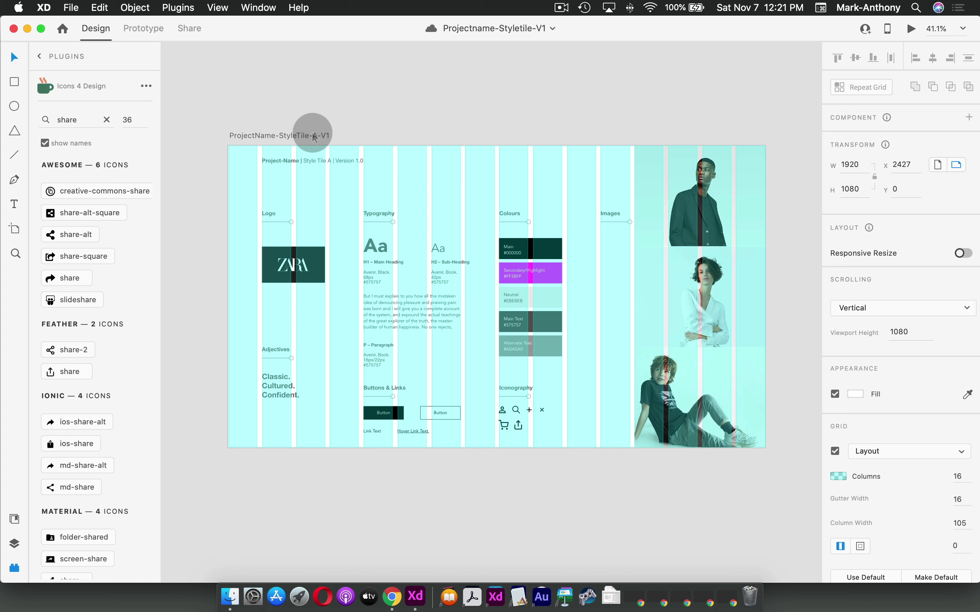
# Start exporting the selected ProjectName-StyleTile-A-V1 artboard, choosing the style-tile/_final folder inside the ex2 project folder on the Desktop as destination.
pyautogui.click(313, 136)
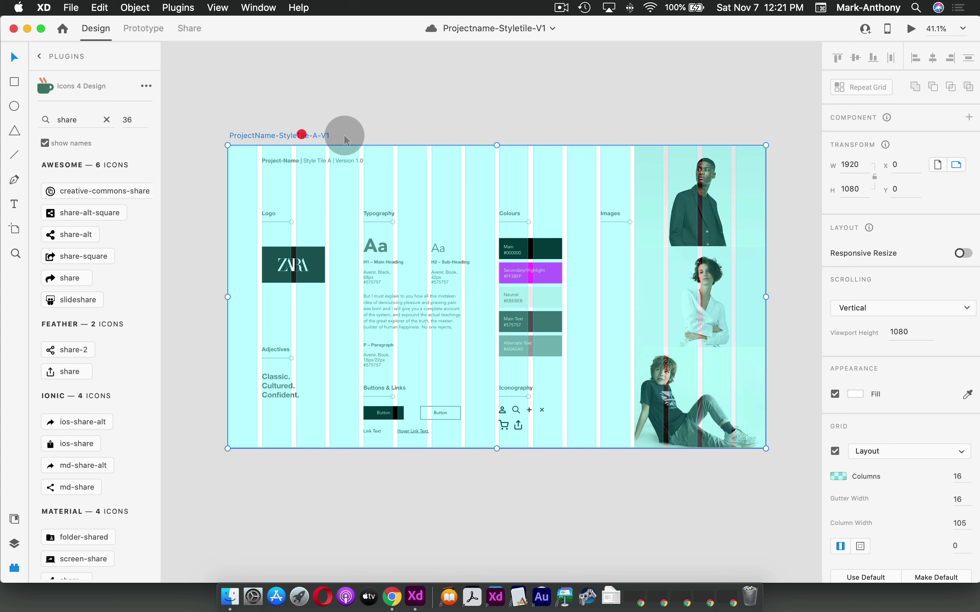
pyautogui.click(71, 8)
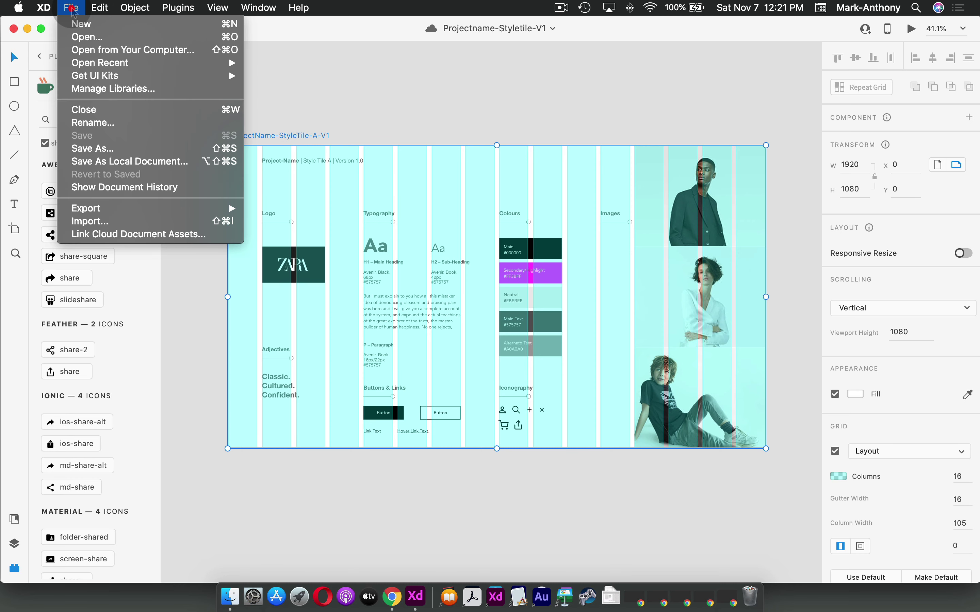
pyautogui.moveTo(227, 208)
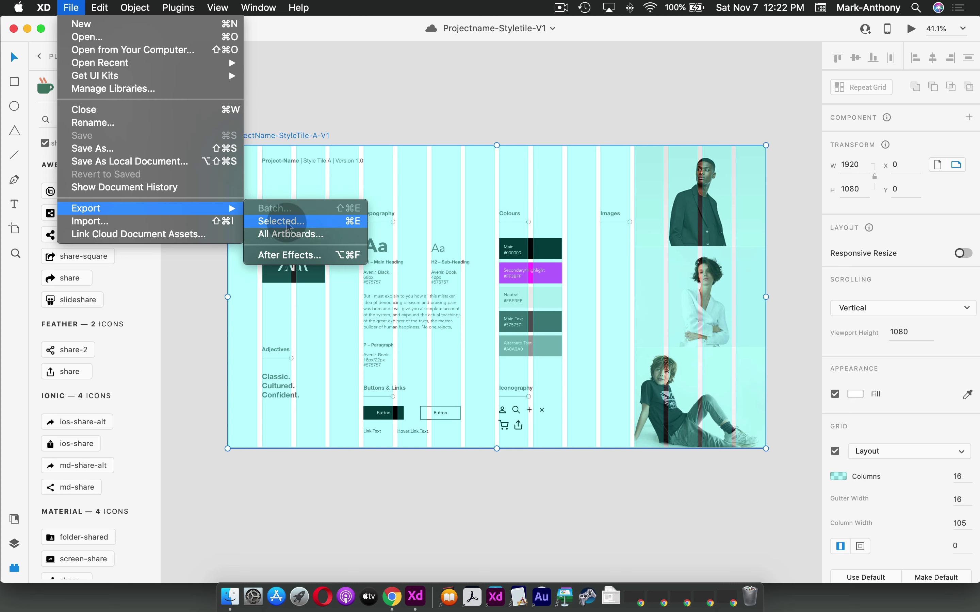
pyautogui.click(307, 221)
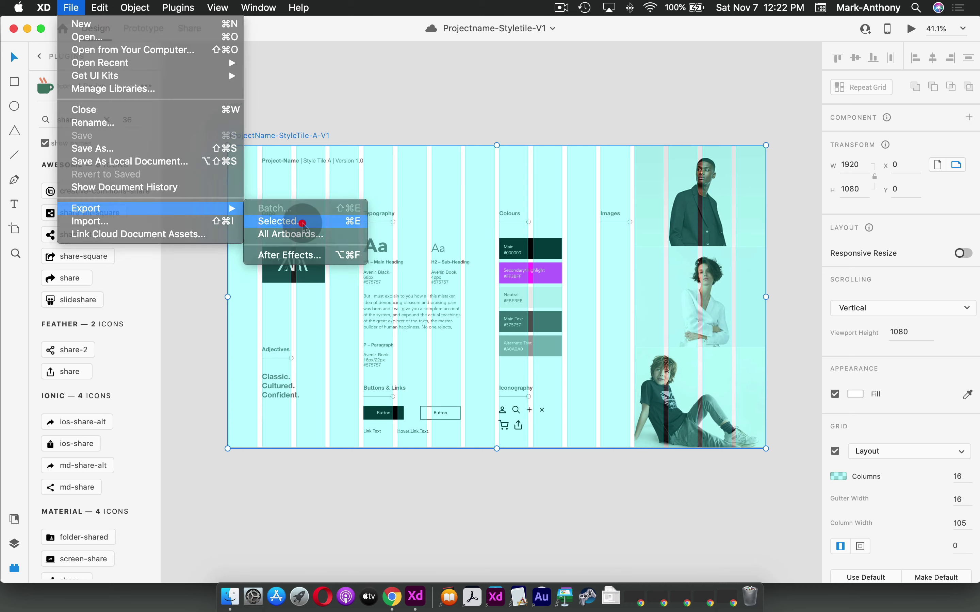
pyautogui.click(259, 166)
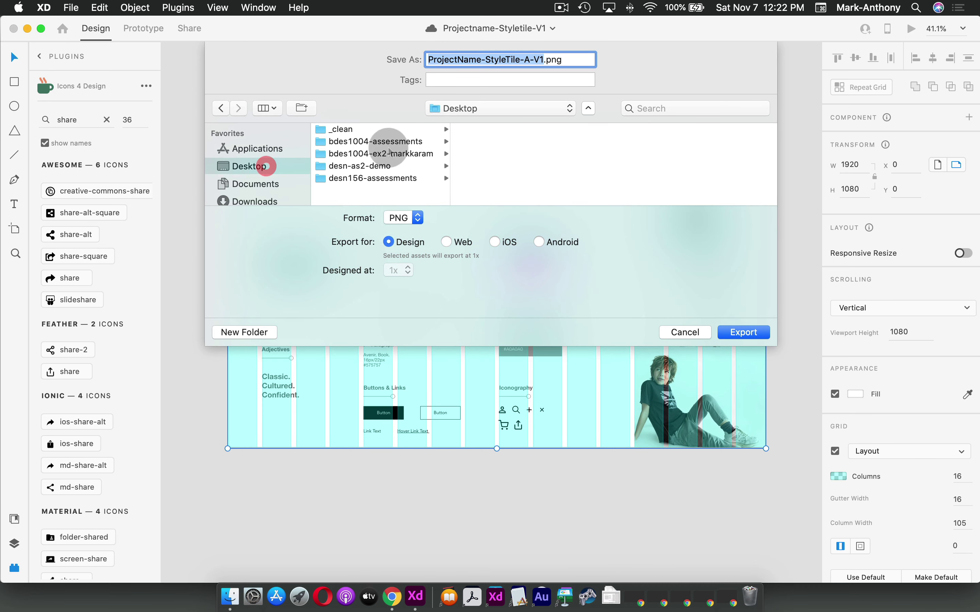
pyautogui.click(404, 156)
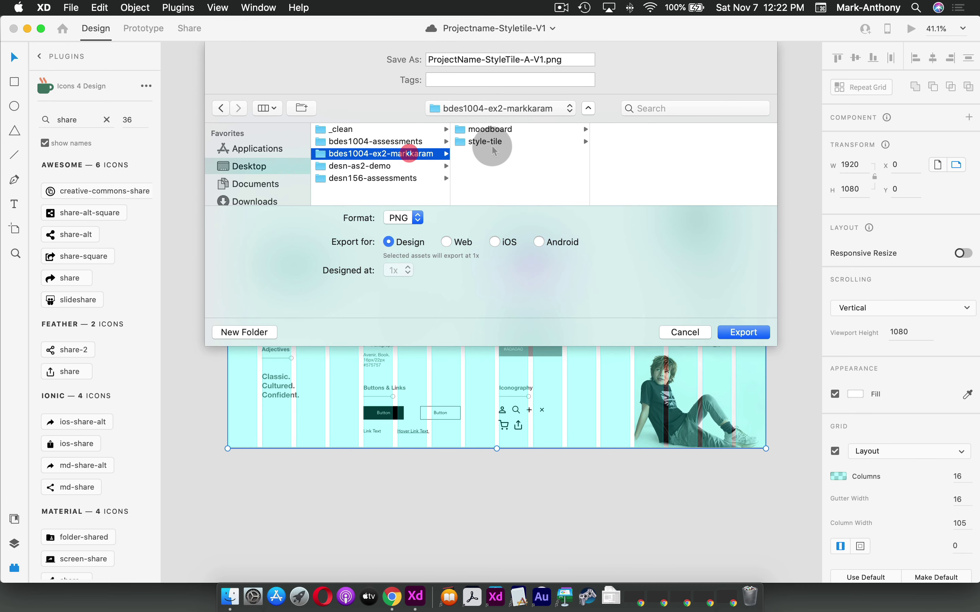
pyautogui.click(497, 143)
pyautogui.click(620, 129)
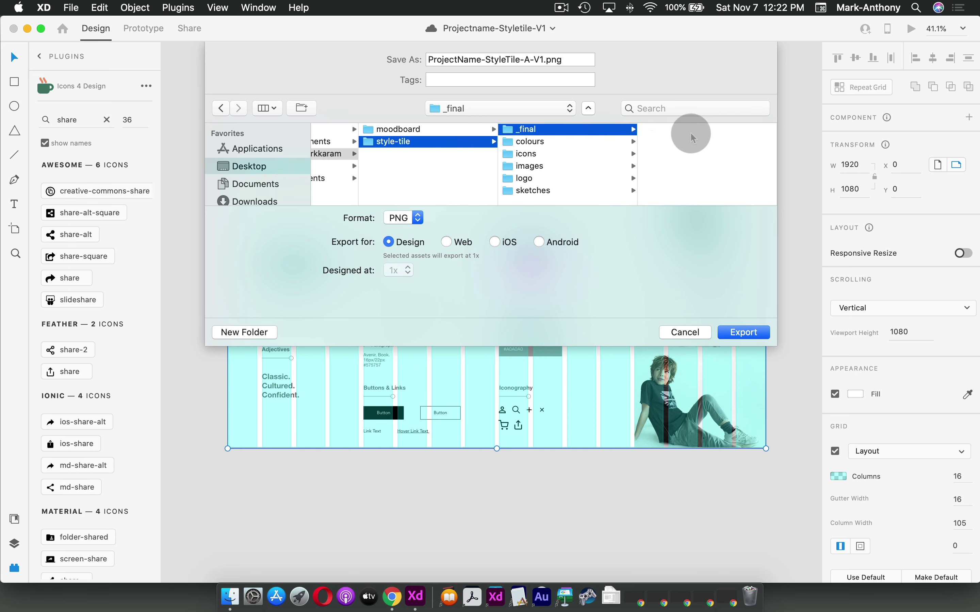
# Set the export format to JPG for Web and export the artboard.
pyautogui.click(418, 219)
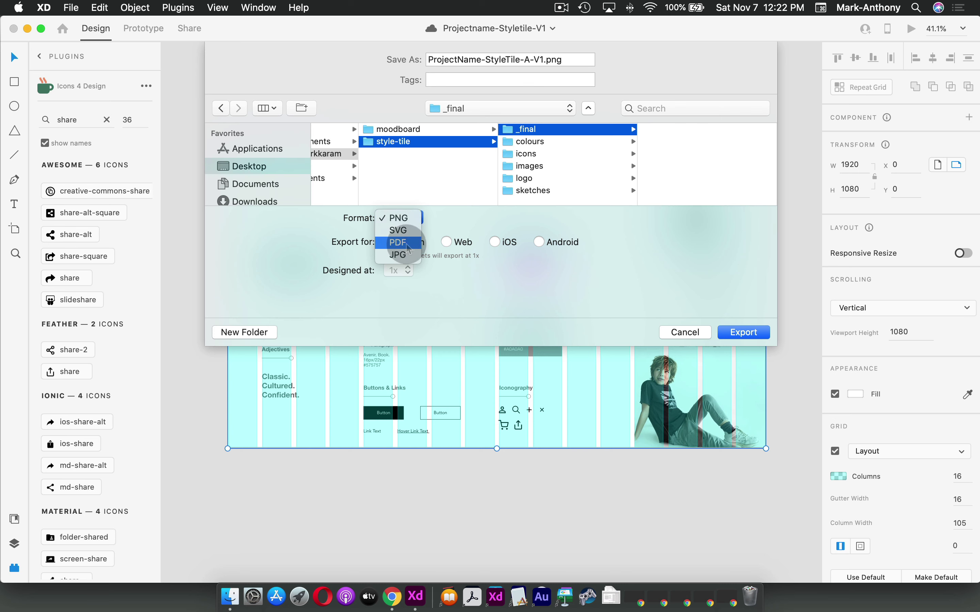
pyautogui.click(398, 255)
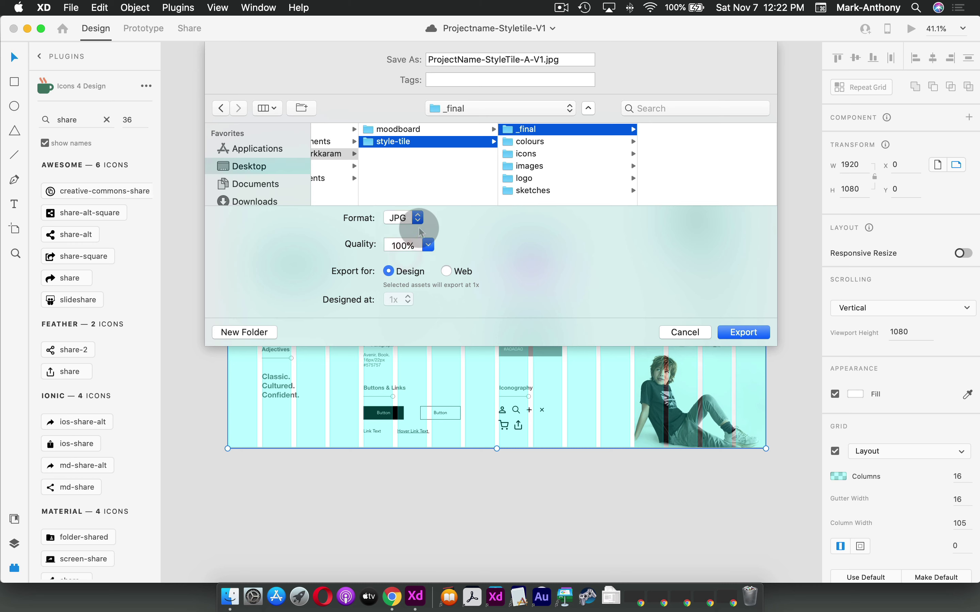
pyautogui.click(461, 272)
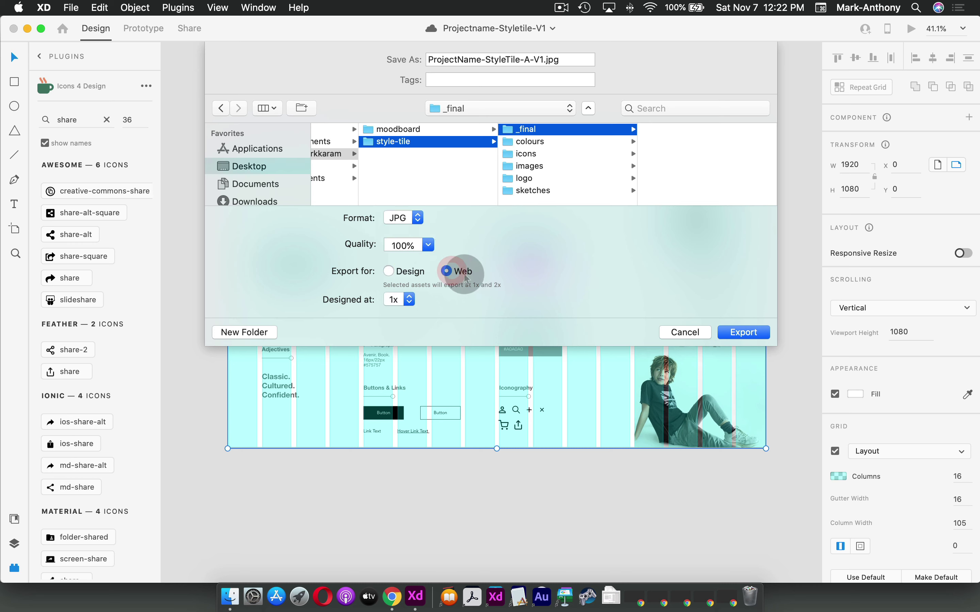
pyautogui.click(745, 331)
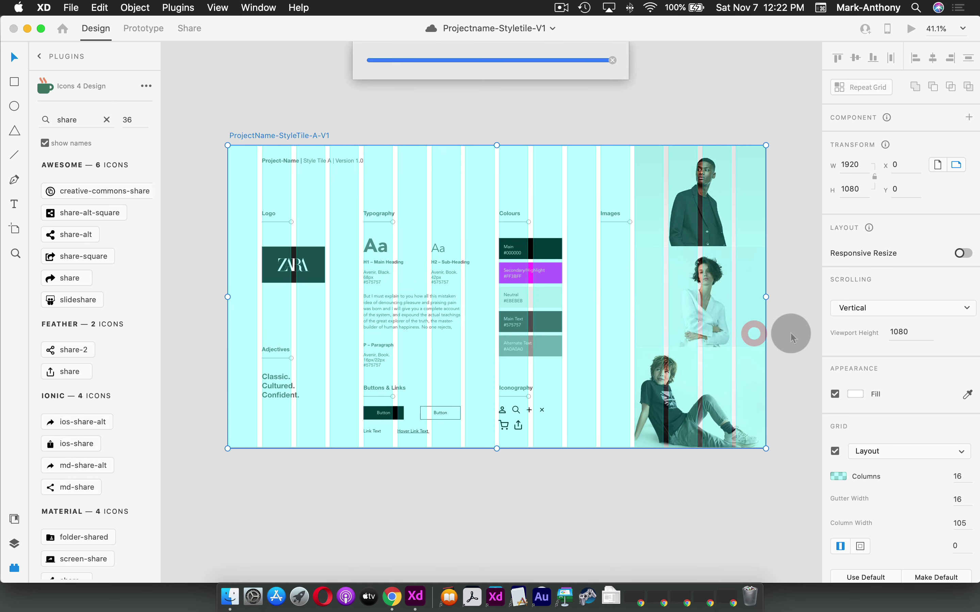
# Export the selected ProjectName-StyleTile-A-V1 artboard again as a PDF into the same _final folder.
pyautogui.click(74, 8)
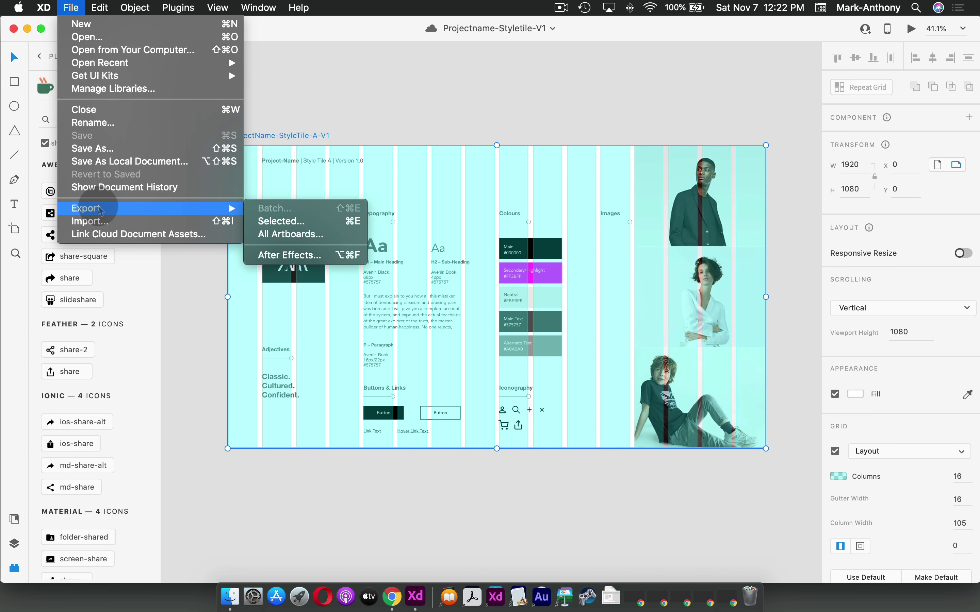
pyautogui.click(308, 221)
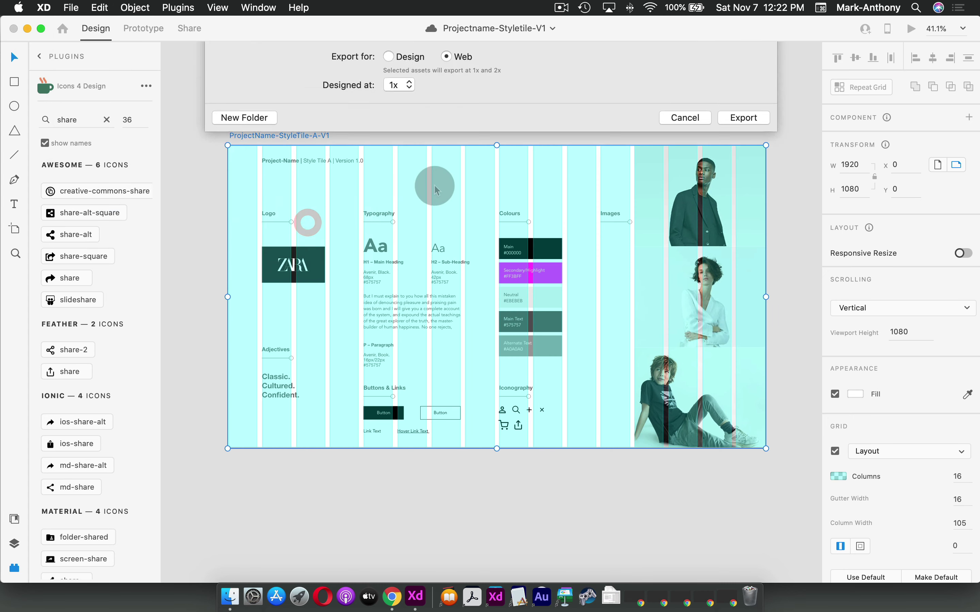
pyautogui.click(415, 218)
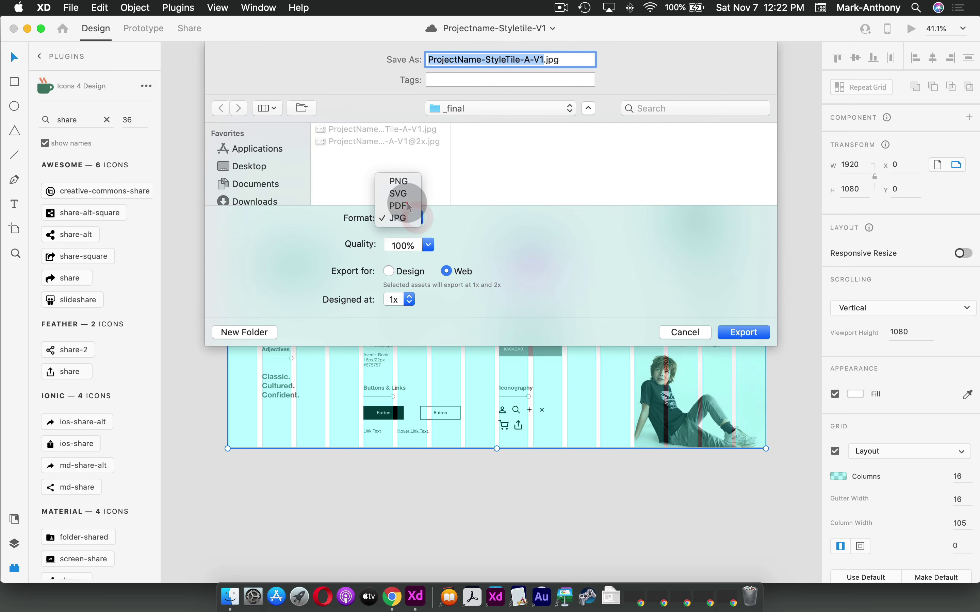
pyautogui.click(407, 204)
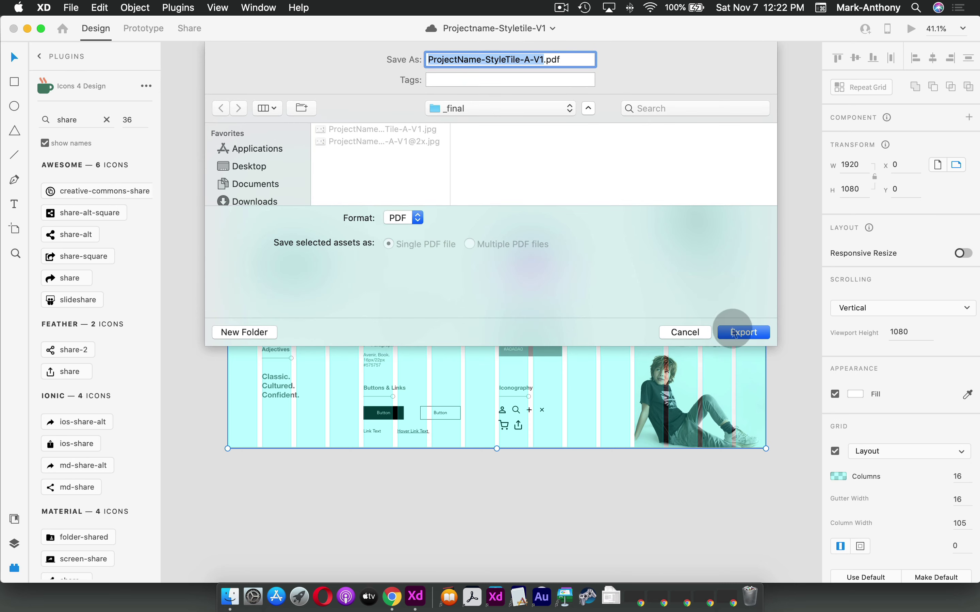
pyautogui.click(743, 332)
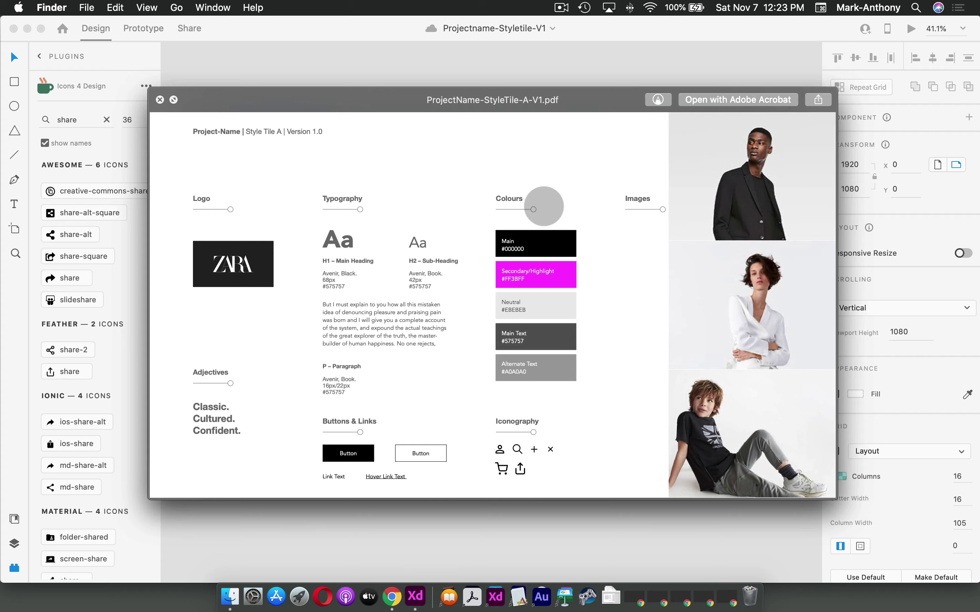